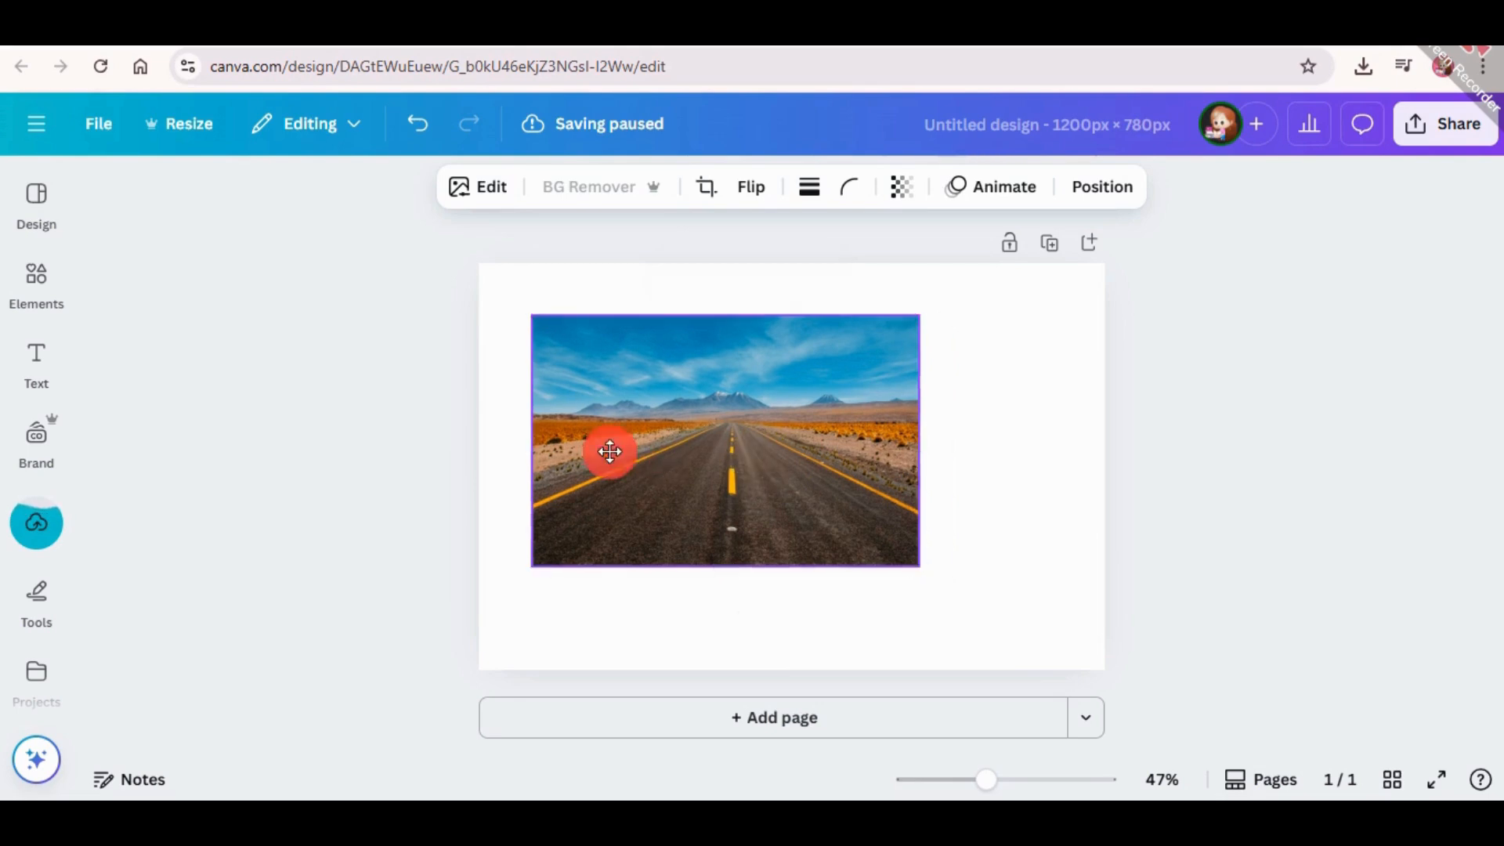
# Step: Enlarge the road photo so it fills the whole page
pyautogui.moveTo(867, 520); pyautogui.dragTo(1104, 669)
pyautogui.click(300, 469)
# Step: Add a square shape on top of the road photo and fill it with white
pyautogui.click(51, 312)
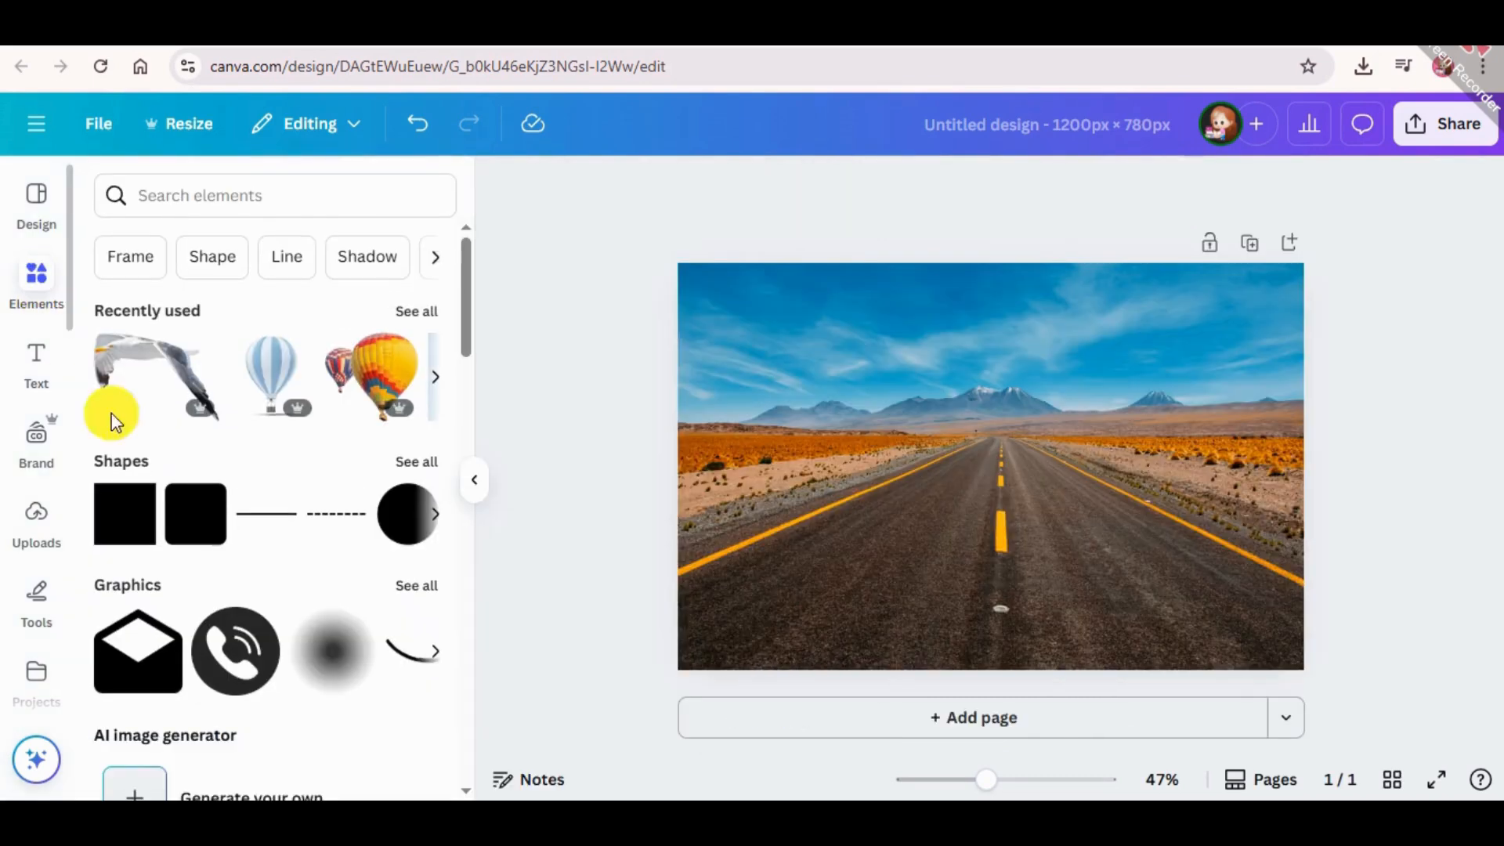
pyautogui.click(114, 543)
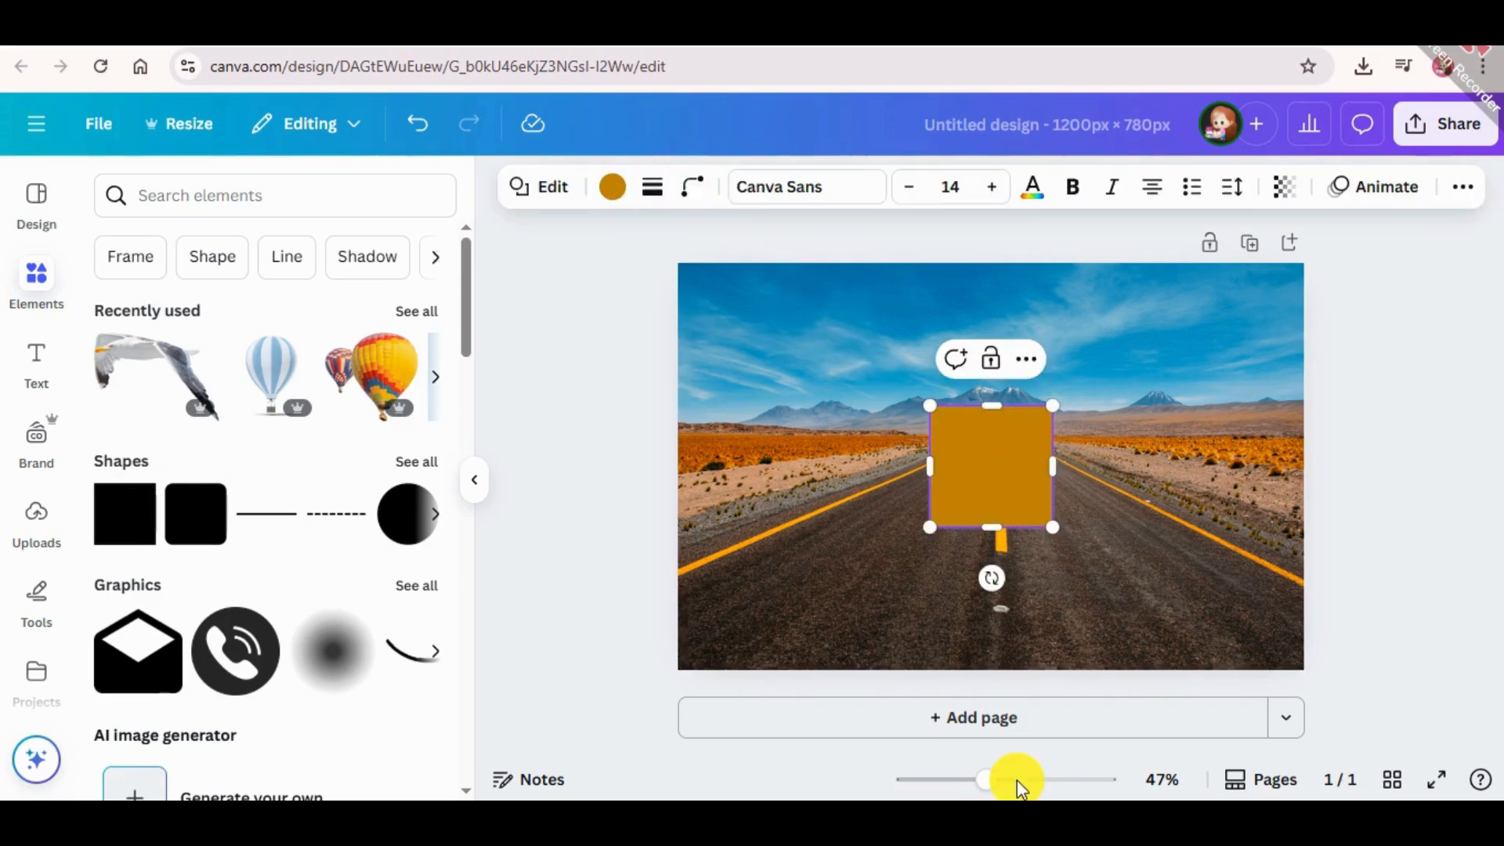
pyautogui.click(613, 188)
pyautogui.click(312, 354)
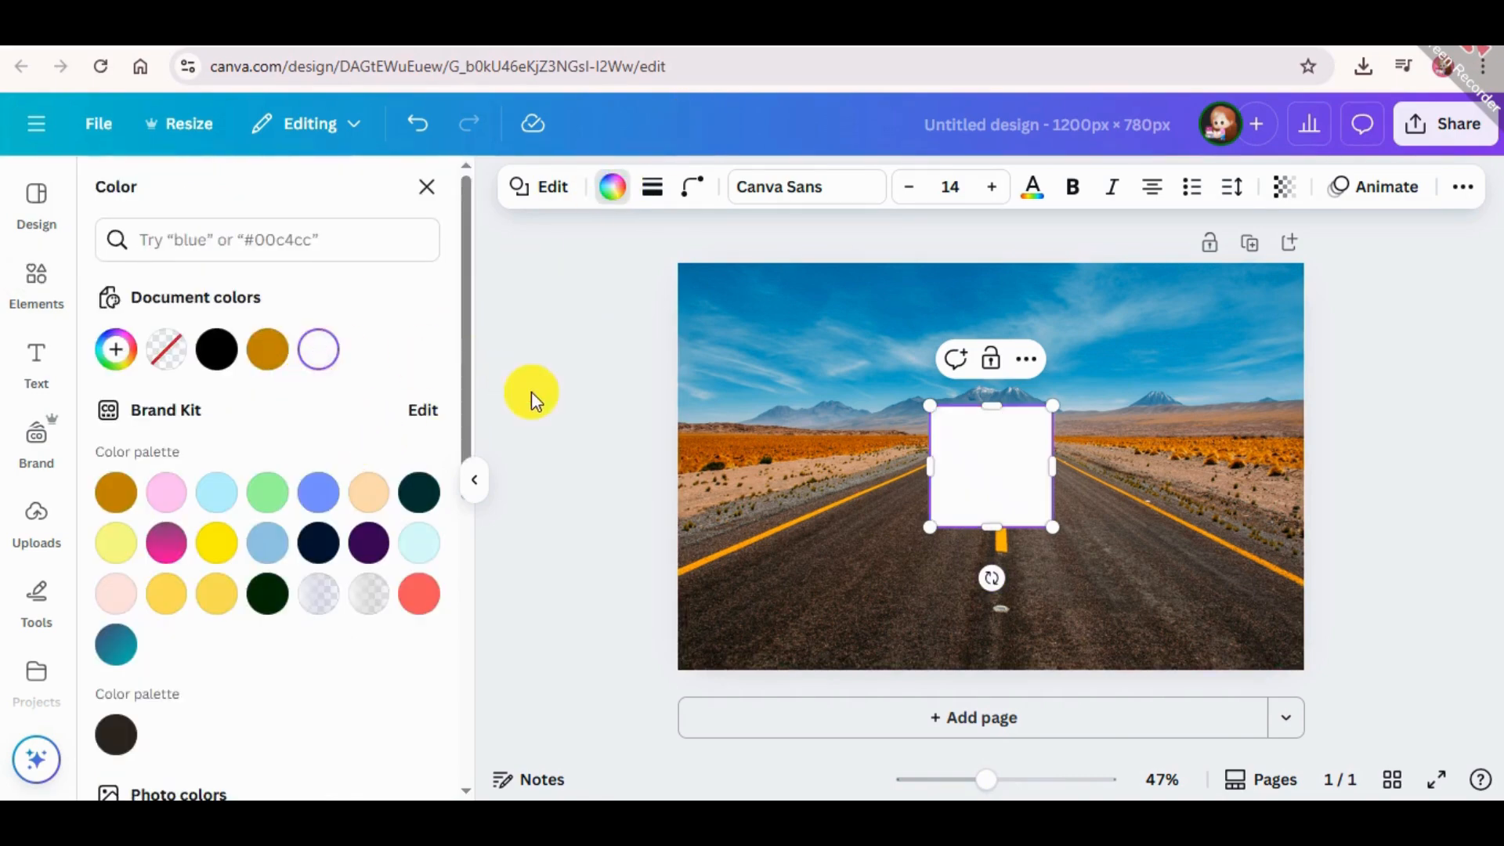
pyautogui.click(531, 391)
# Step: Stretch the white square into a wide rectangle and move it over the left part of the sky
pyautogui.click(965, 462)
pyautogui.moveTo(929, 451); pyautogui.dragTo(726, 482)
pyautogui.moveTo(1018, 476); pyautogui.dragTo(940, 376)
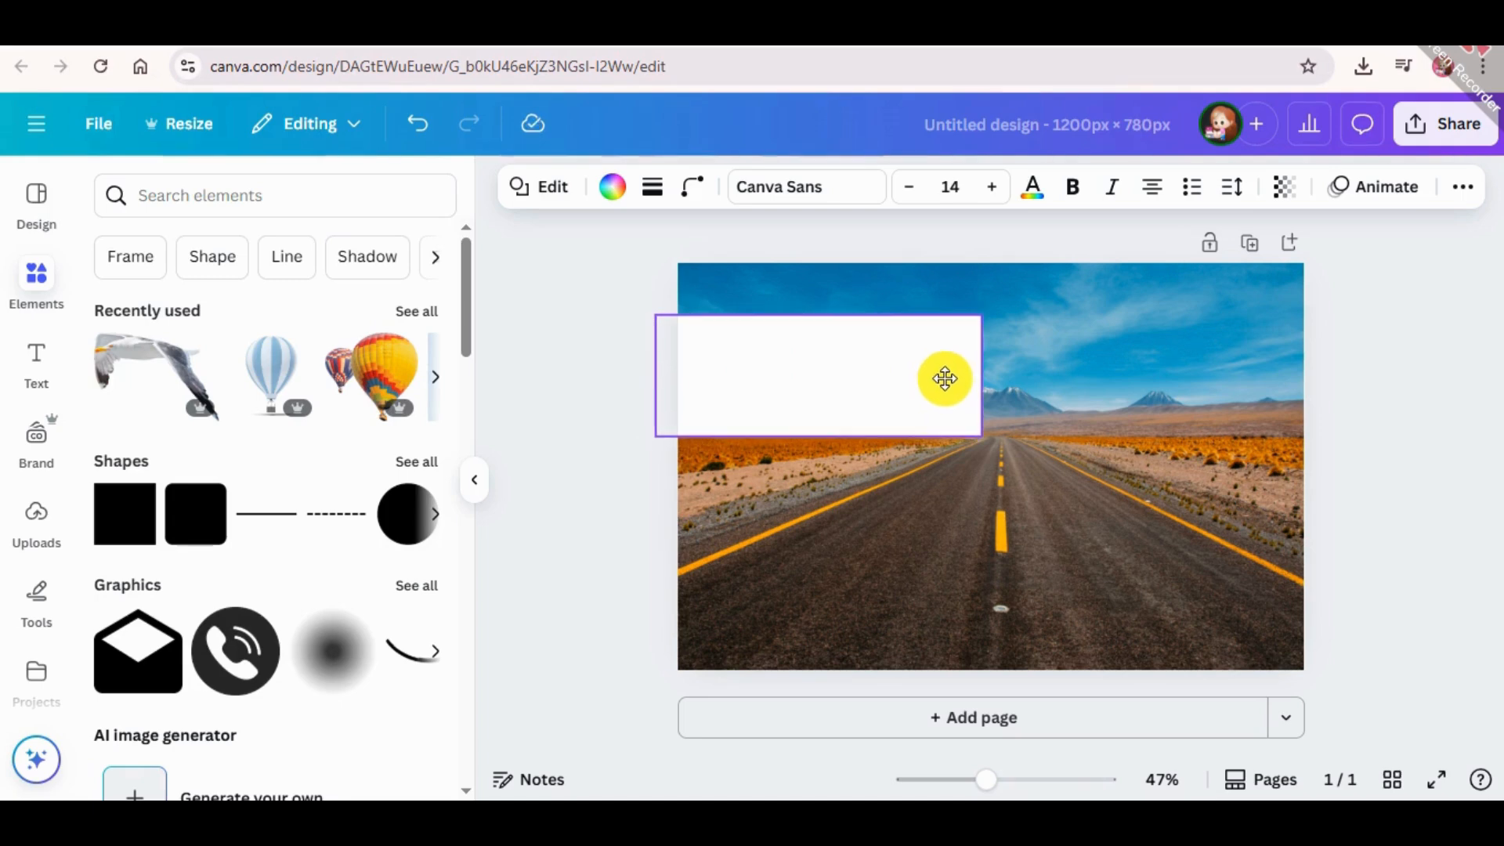
# Step: Rotate the white rectangle to about -18° and fit its lower side along the road's left edge up to the vanishing point
pyautogui.moveTo(819, 489); pyautogui.dragTo(858, 480)
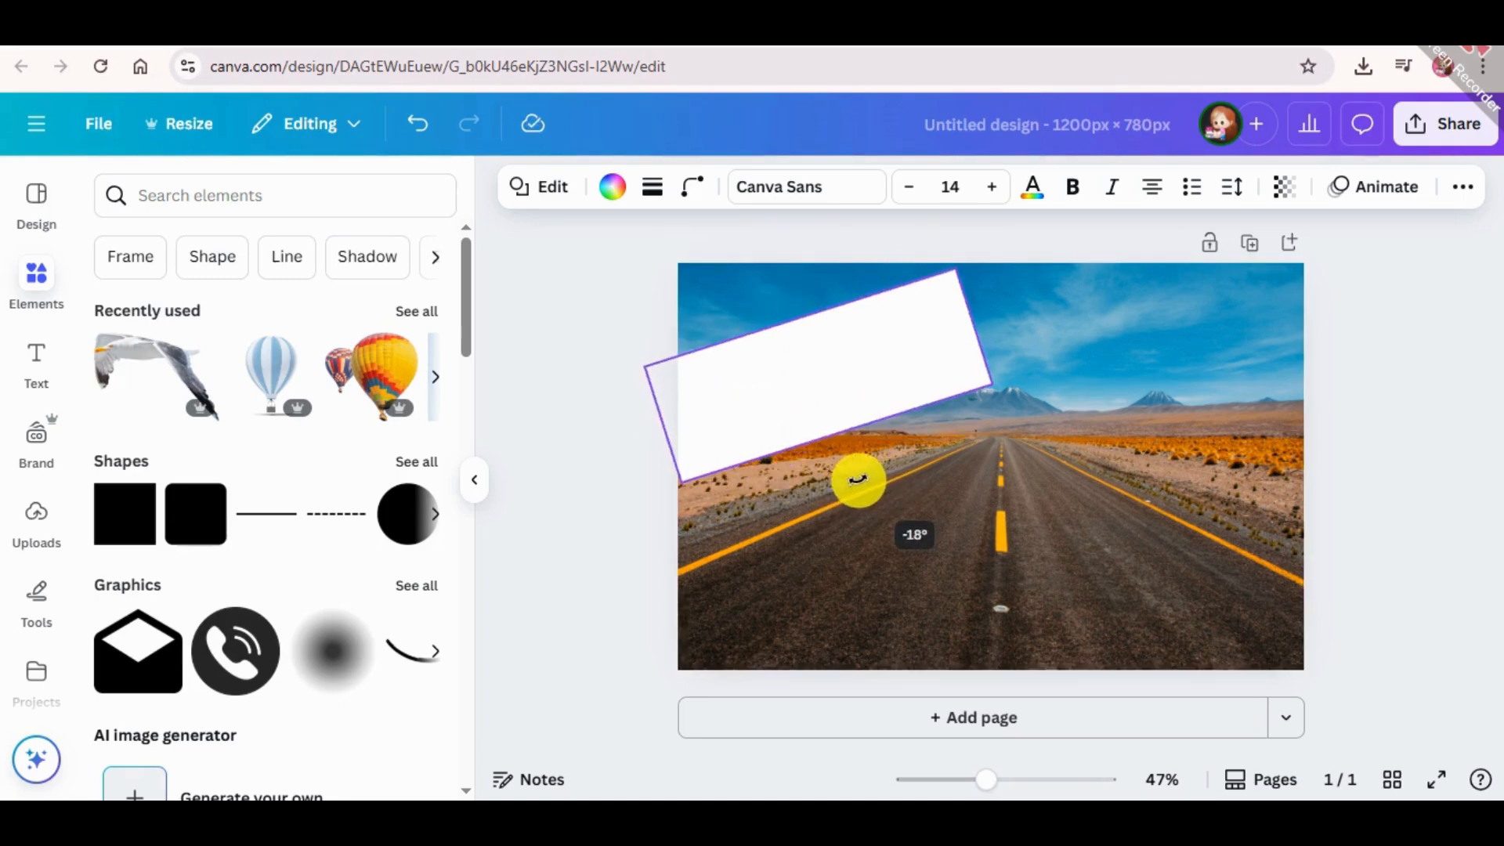
pyautogui.moveTo(823, 342); pyautogui.dragTo(785, 406)
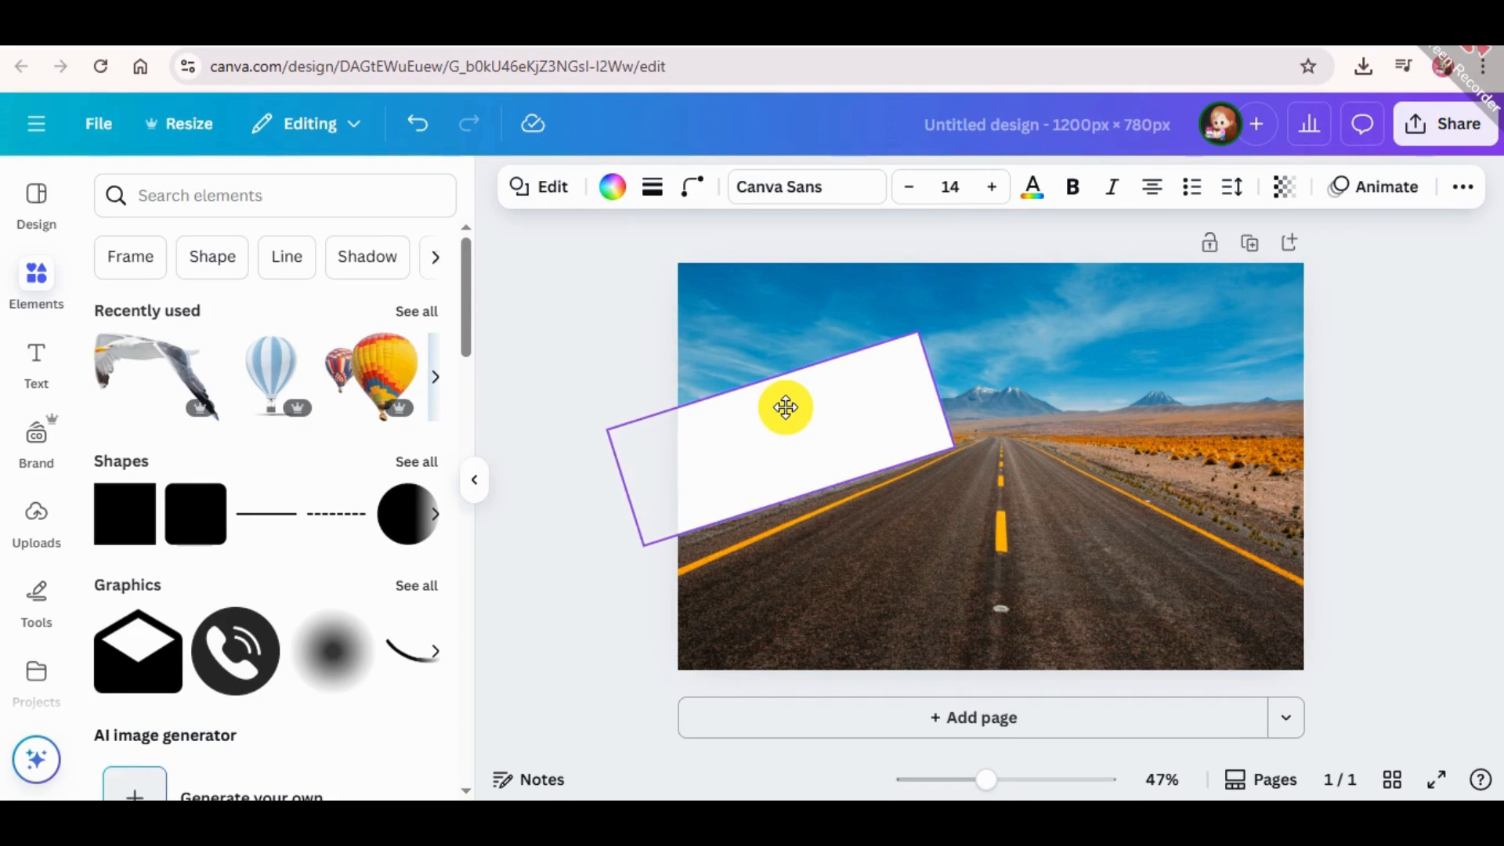
pyautogui.moveTo(814, 543); pyautogui.dragTo(816, 540)
pyautogui.click(799, 439)
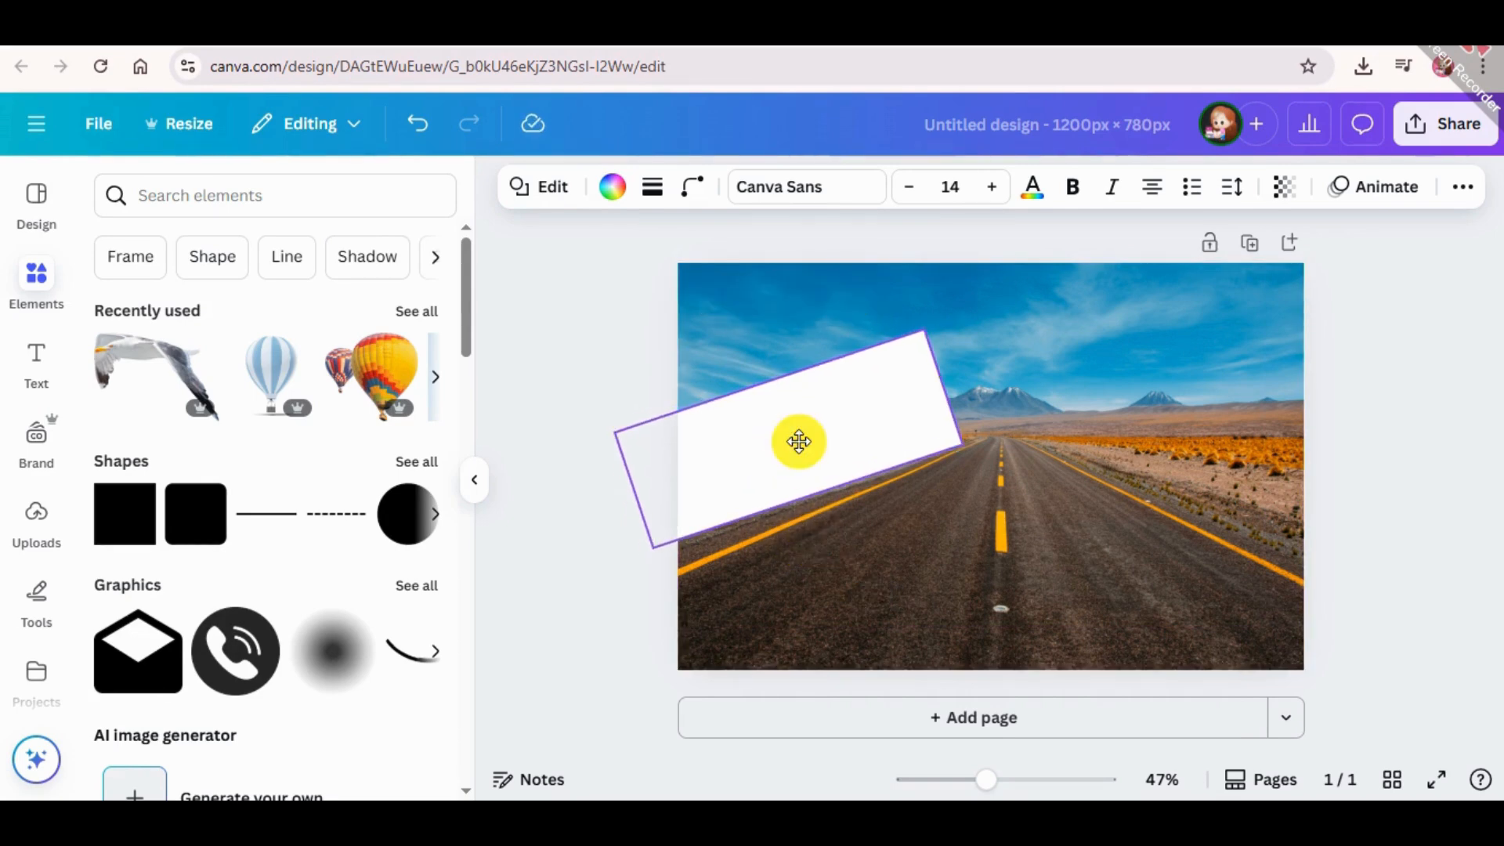
pyautogui.click(950, 381)
pyautogui.click(909, 412)
pyautogui.moveTo(909, 412); pyautogui.dragTo(995, 371)
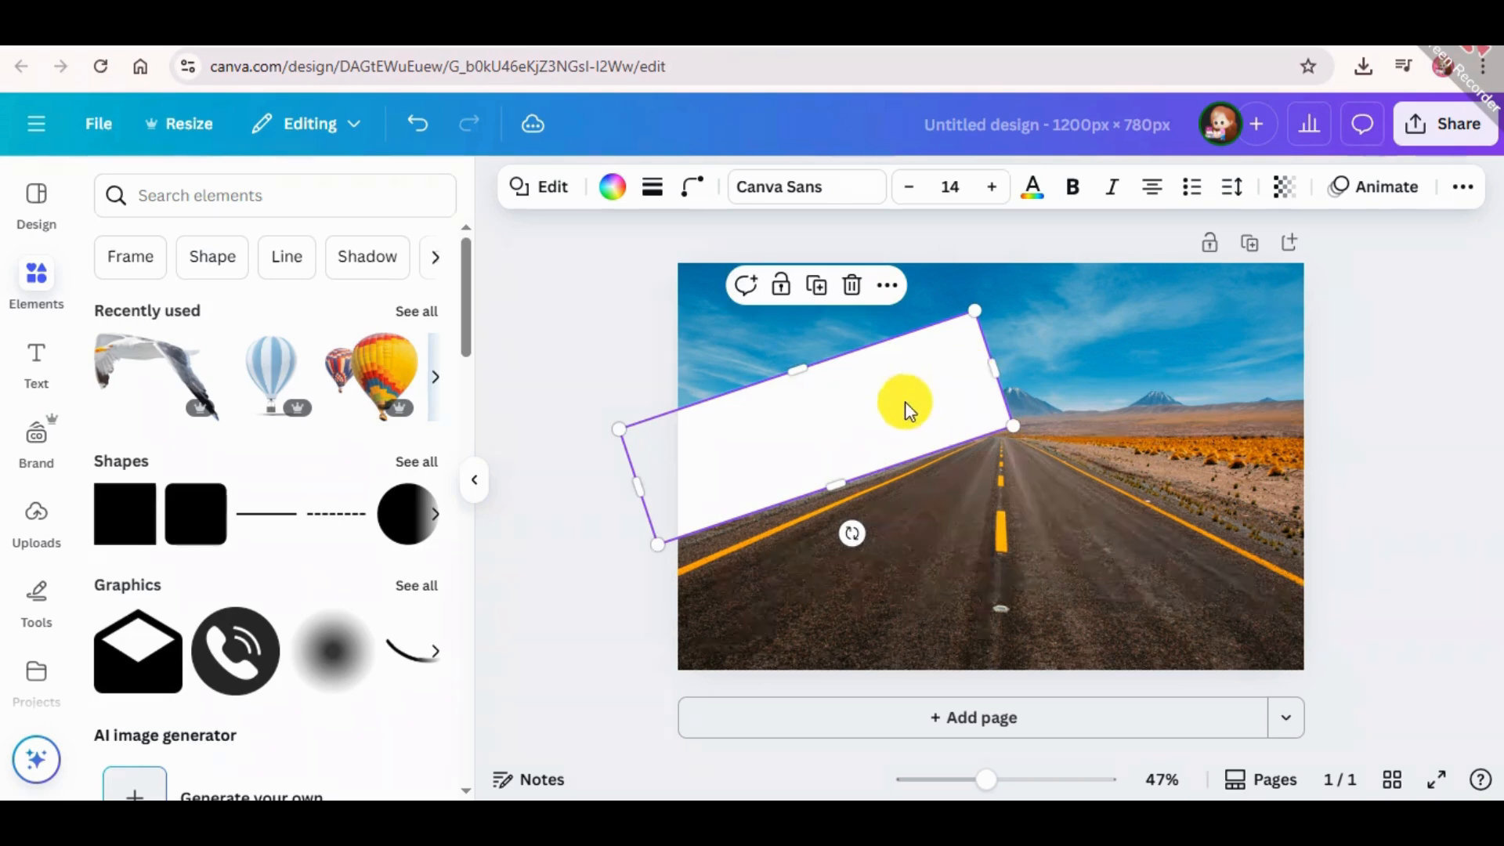
# Step: Duplicate the white rectangle and rotate the copy so its lower side follows the road's right edge
pyautogui.click(820, 287)
pyautogui.moveTo(890, 423); pyautogui.dragTo(998, 452)
pyautogui.moveTo(973, 567); pyautogui.dragTo(1047, 326)
pyautogui.moveTo(977, 493); pyautogui.dragTo(1269, 432)
pyautogui.moveTo(1282, 338); pyautogui.dragTo(1261, 307)
pyautogui.moveTo(1252, 437); pyautogui.dragTo(1205, 462)
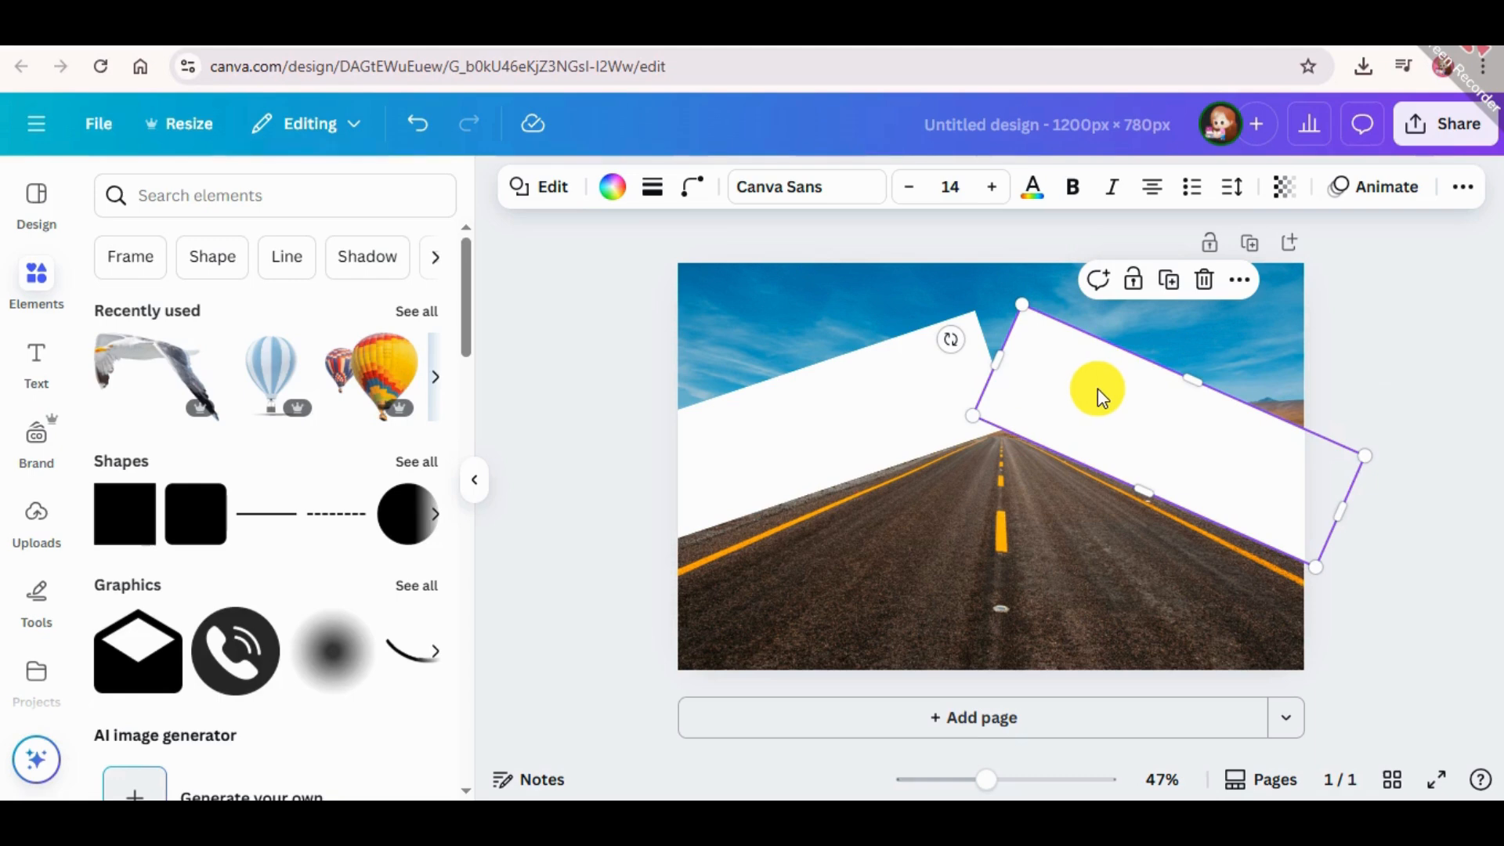
pyautogui.moveTo(1097, 388); pyautogui.dragTo(1106, 401)
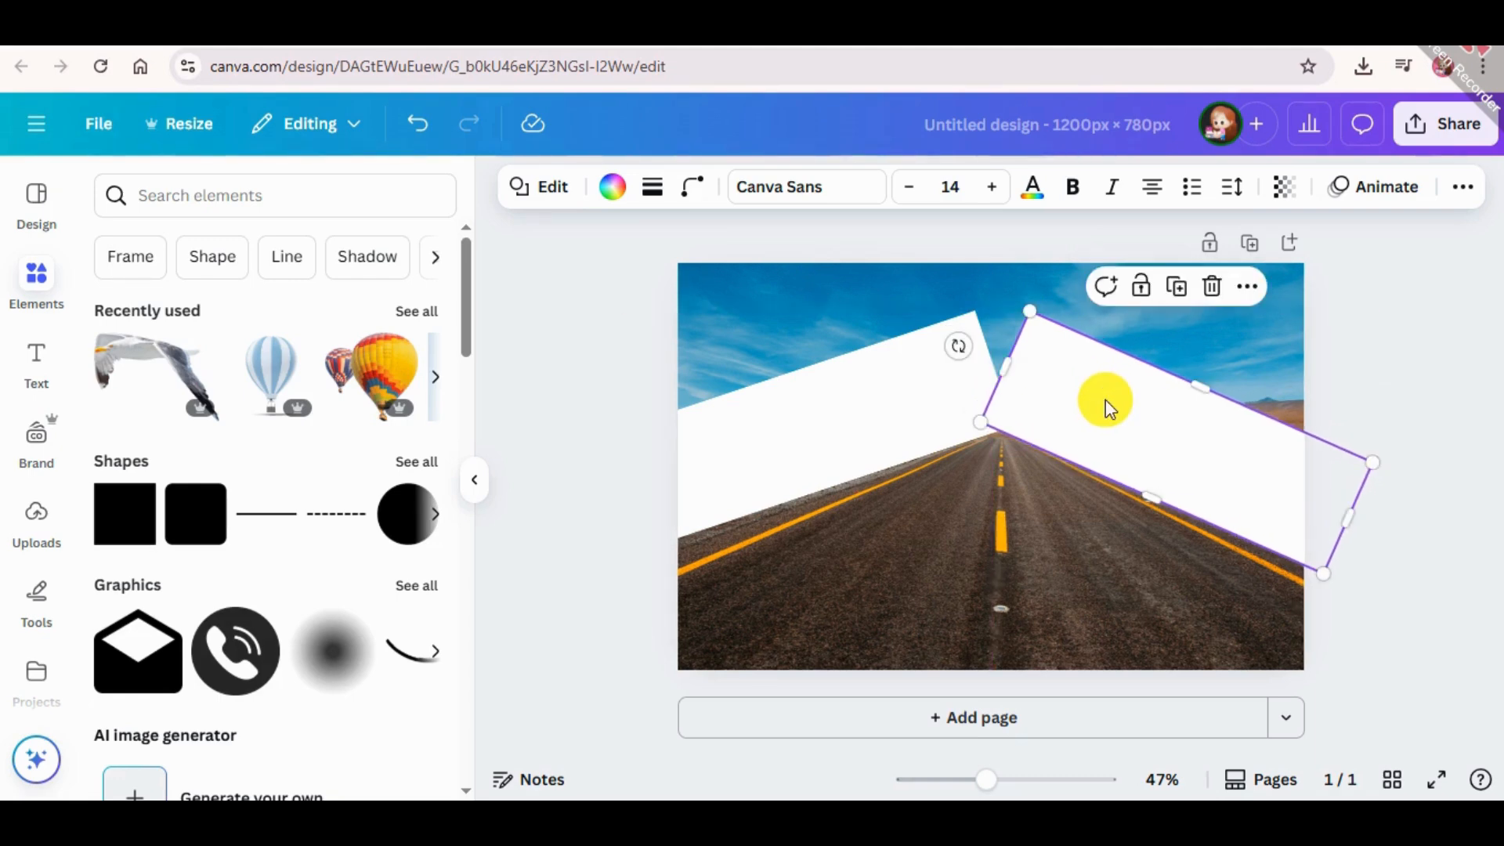
# Step: Enlarge both white rectangles until they cover everything in the photo except the road
pyautogui.moveTo(1001, 360); pyautogui.dragTo(622, 192)
pyautogui.moveTo(1025, 310); pyautogui.dragTo(1318, 186)
pyautogui.click(726, 408)
pyautogui.moveTo(797, 367); pyautogui.dragTo(664, 242)
pyautogui.click(1411, 437)
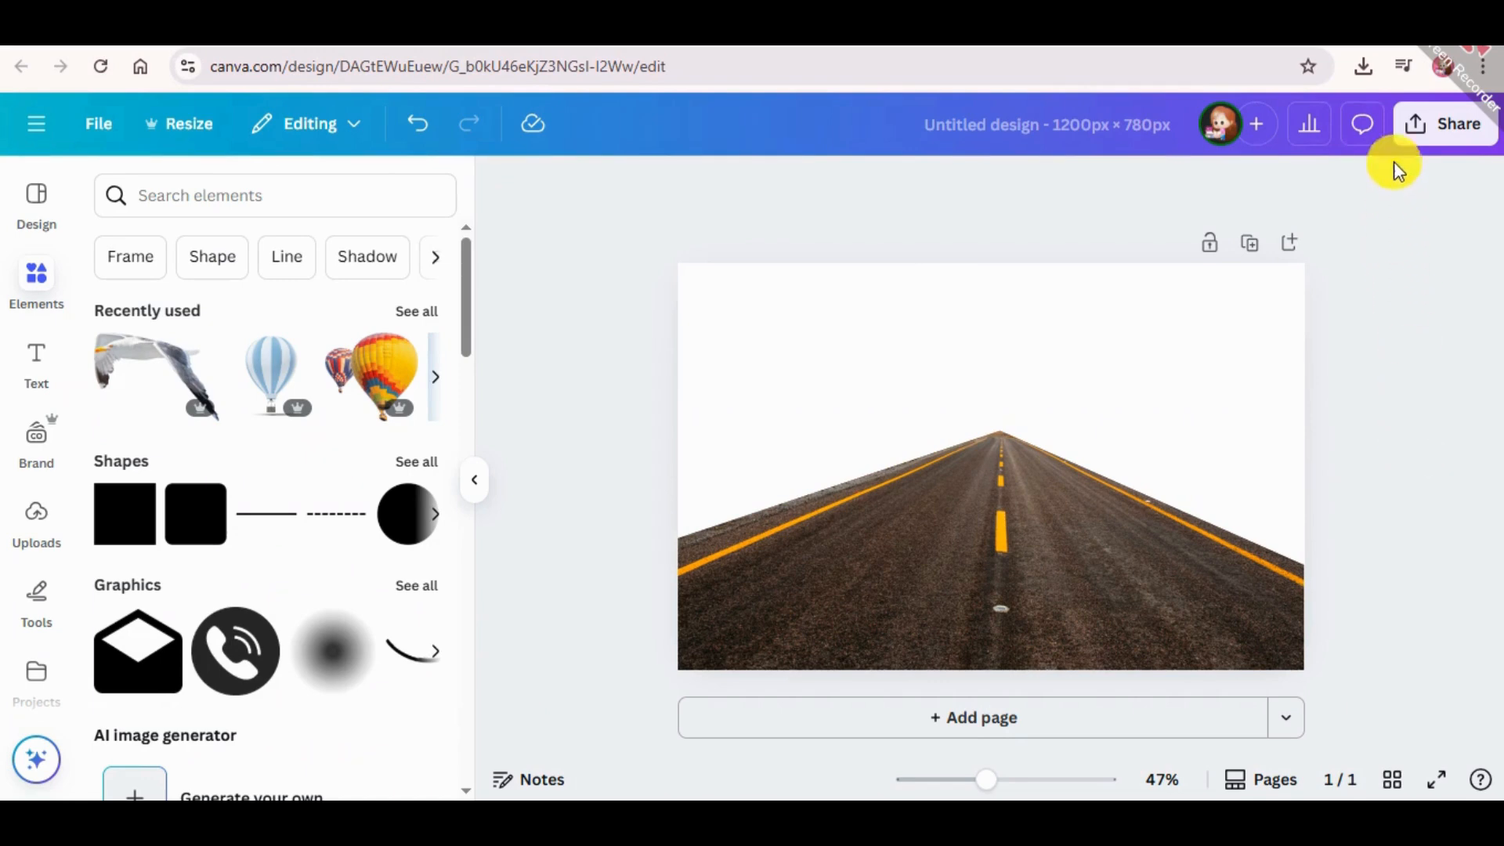
# Step: Download the masked road design as a PNG at 1,200 × 780 px
pyautogui.click(1418, 135)
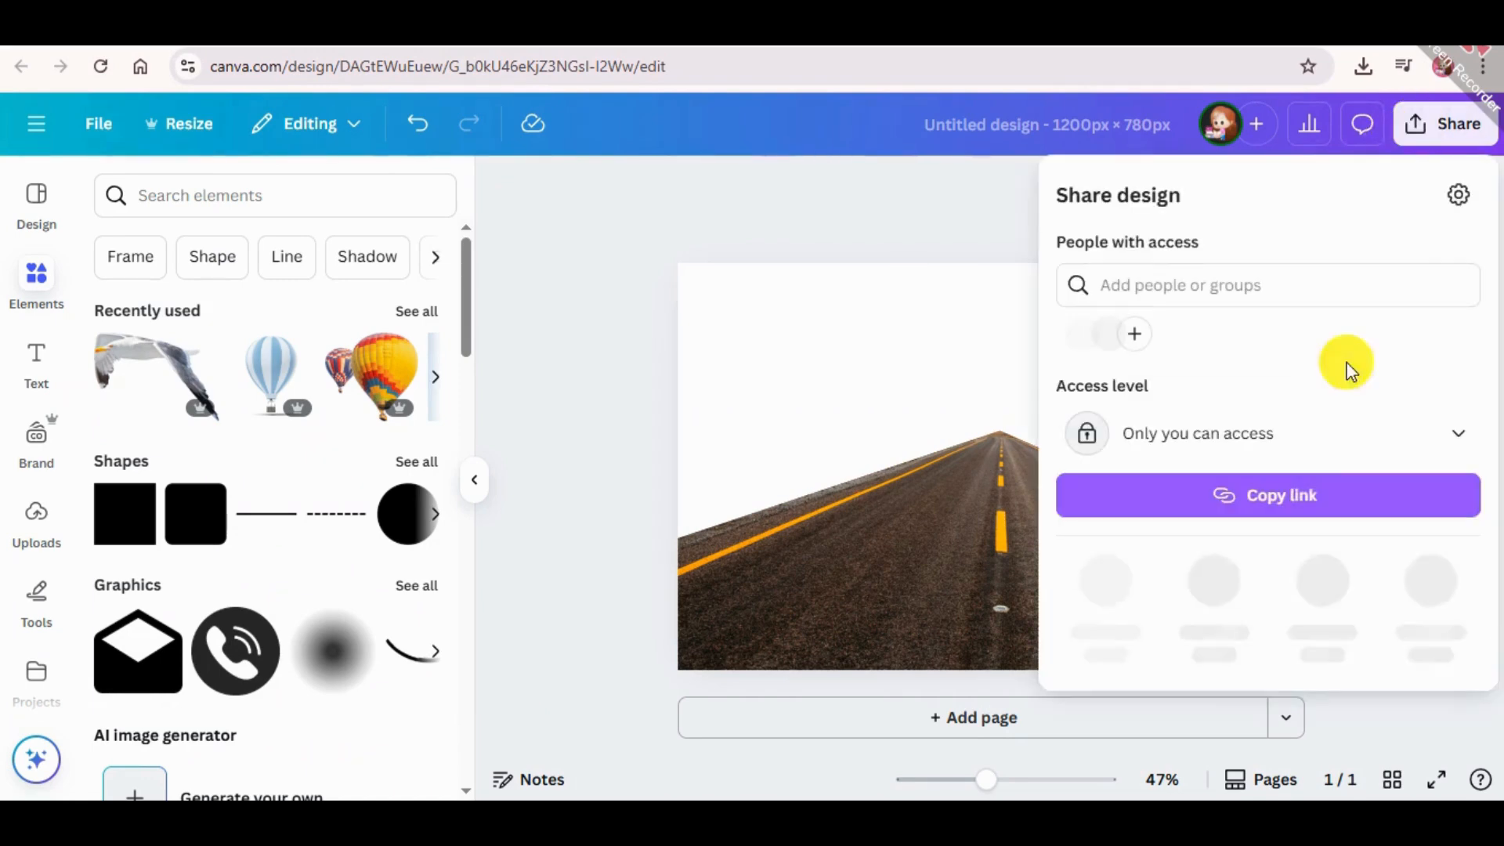
pyautogui.click(1106, 583)
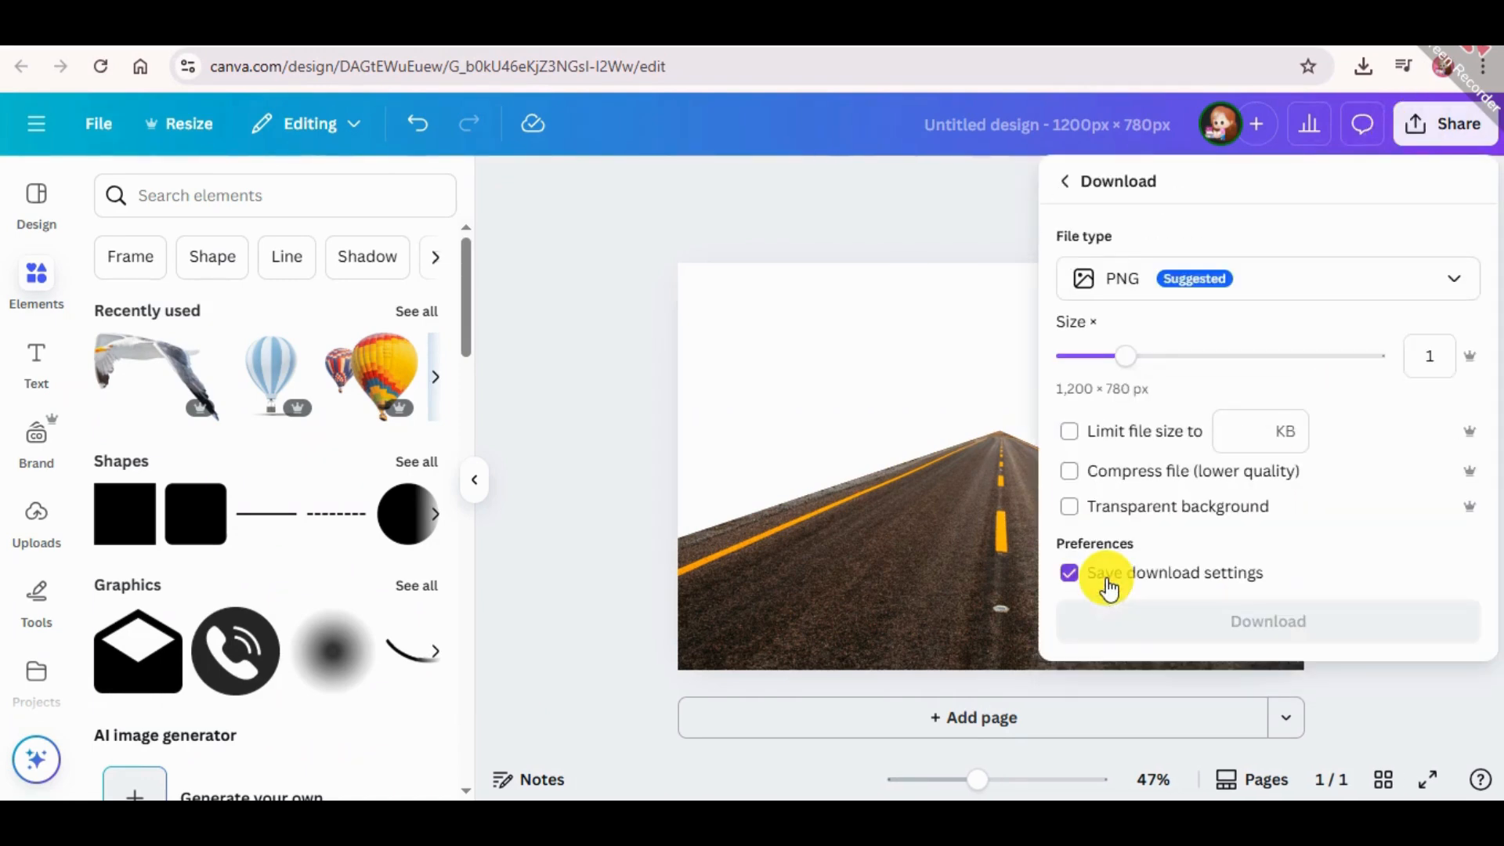
pyautogui.click(1188, 624)
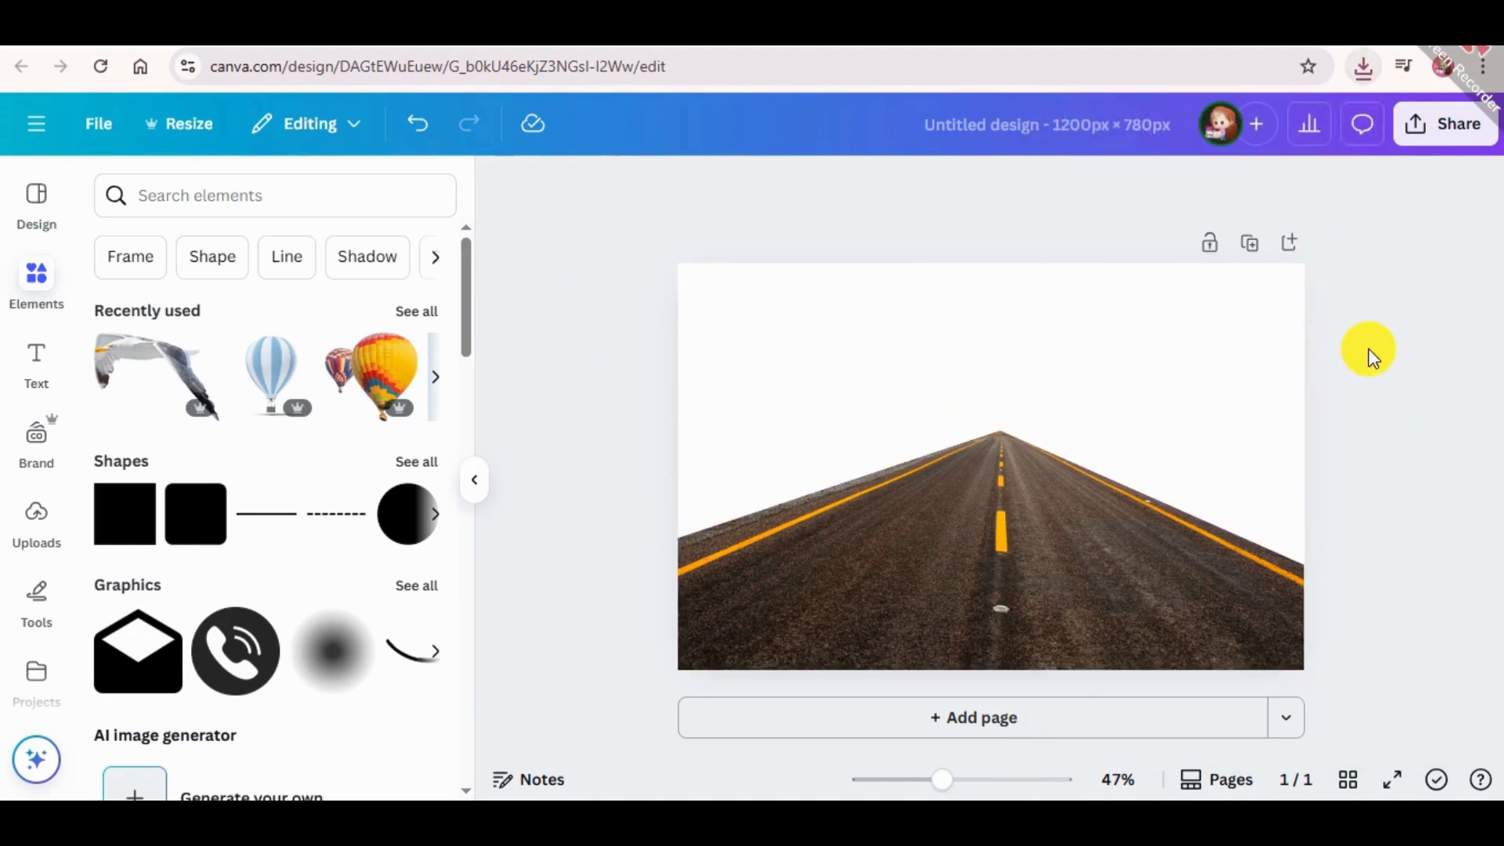
# Step: Delete the white rectangles and the original road photo to empty the page
pyautogui.click(1112, 481)
pyautogui.moveTo(1443, 427); pyautogui.dragTo(1419, 468)
pyautogui.moveTo(1380, 603); pyautogui.dragTo(692, 376)
pyautogui.press('Delete')
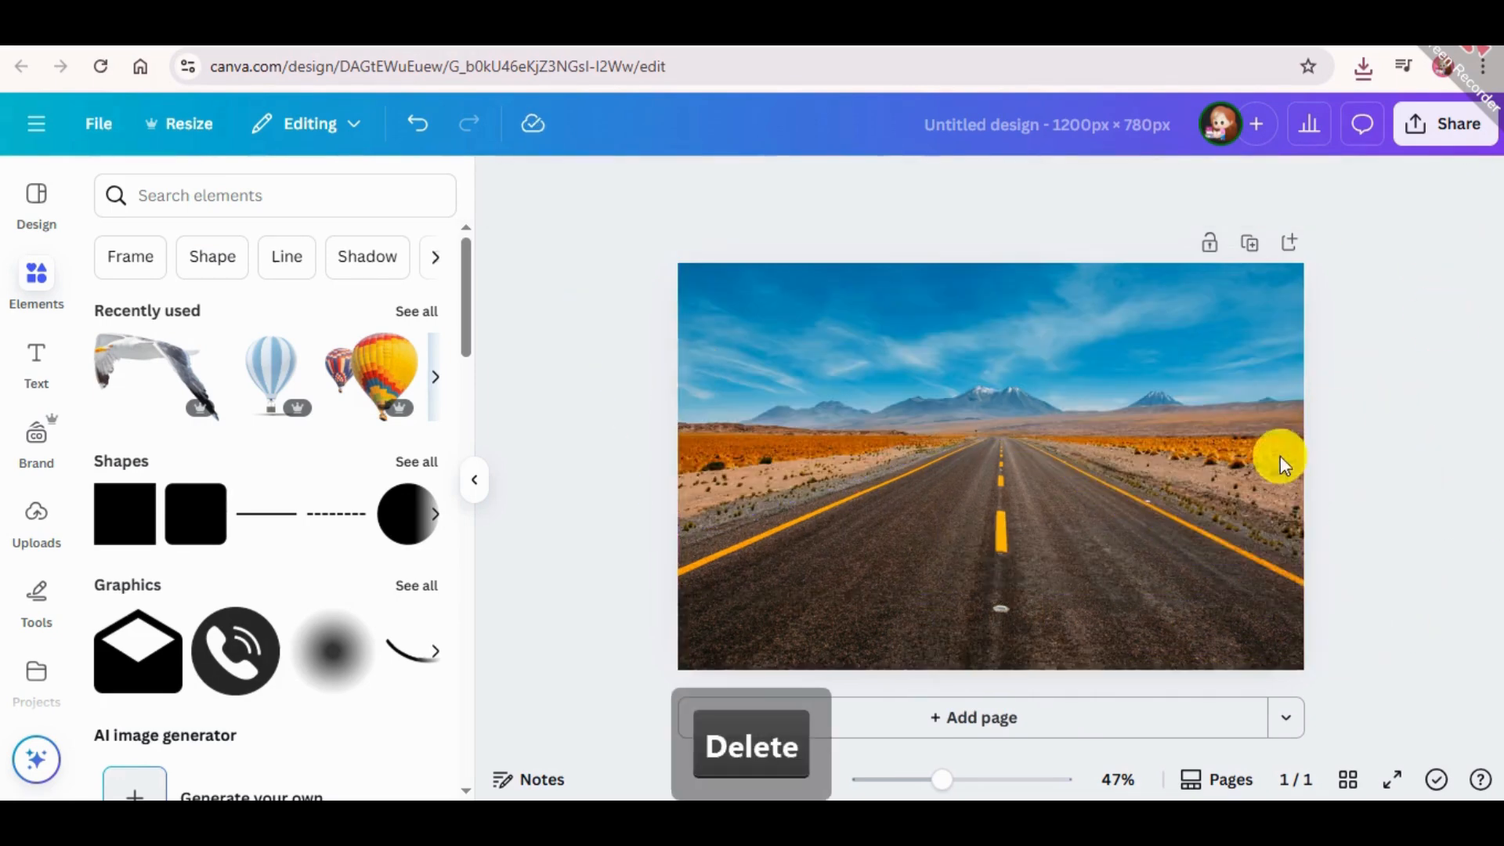
pyautogui.click(1107, 468)
pyautogui.press('Delete')
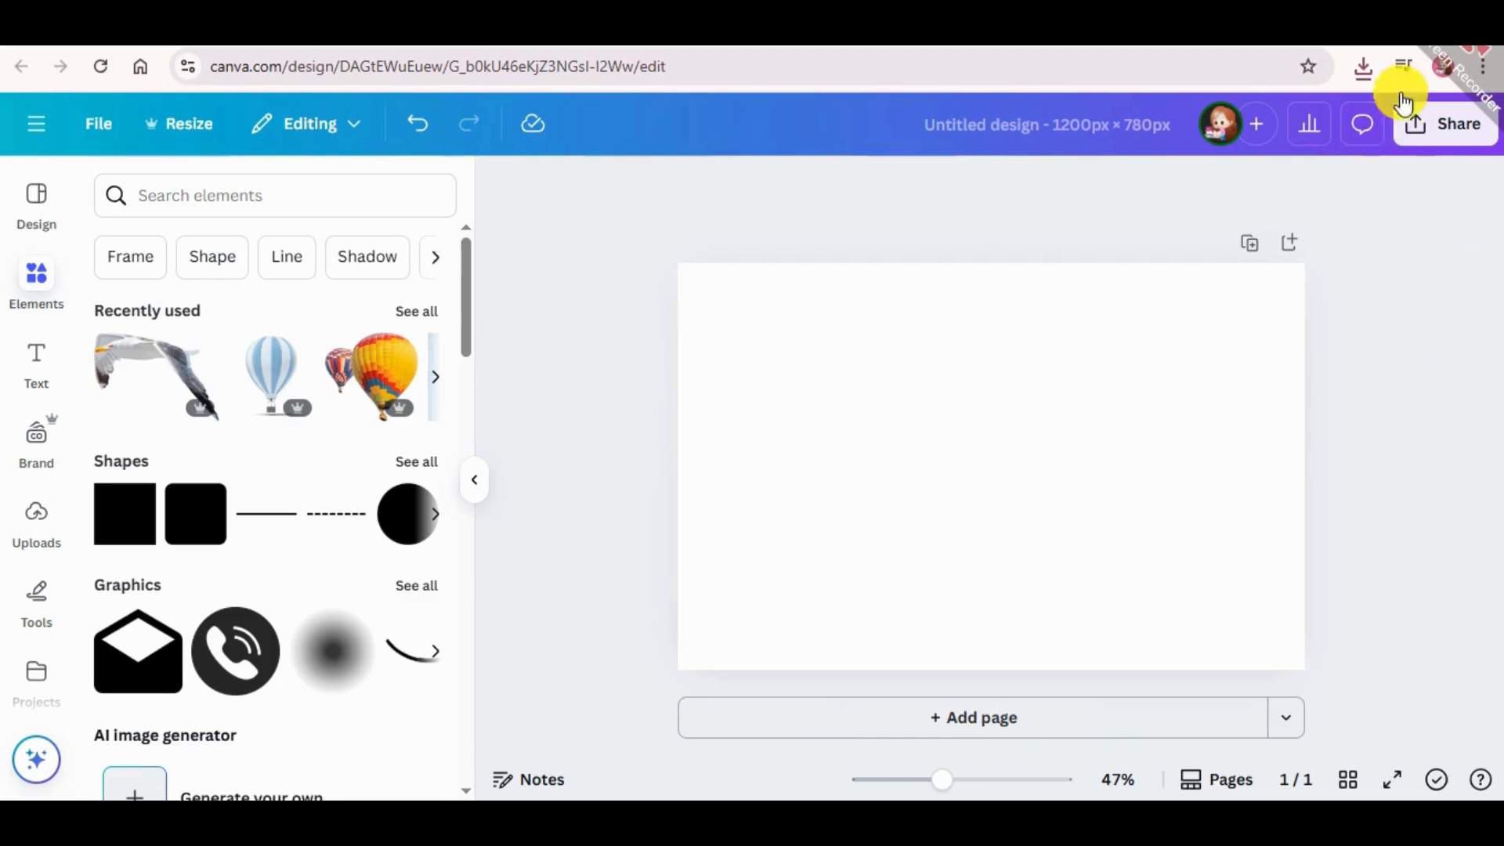
# Step: Place the downloaded Untitled design (8).png on the page, scaled to the full page width and shifted slightly below the page's upper edge
pyautogui.click(1367, 64)
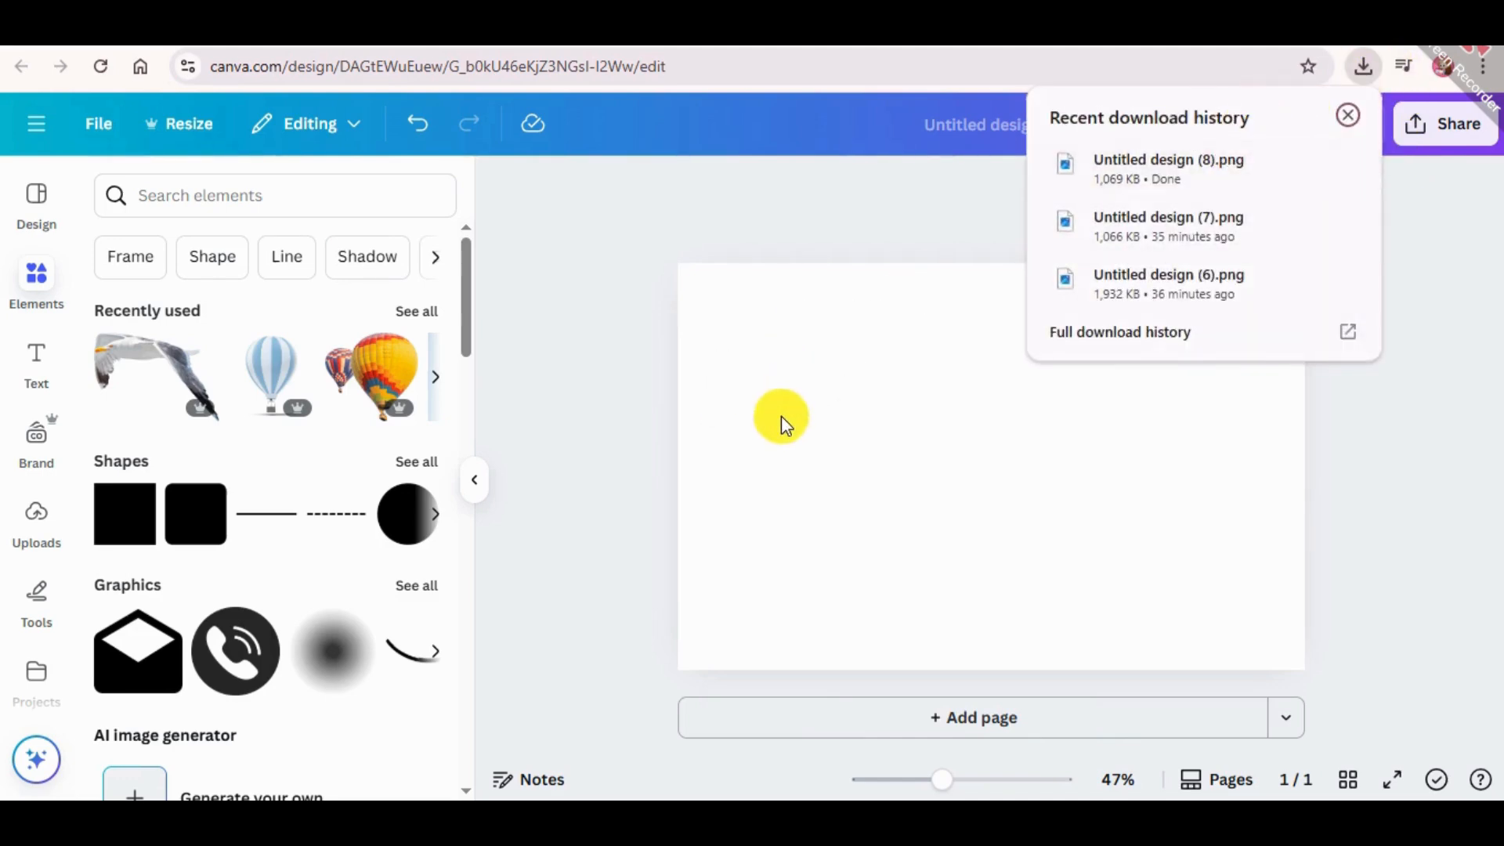
pyautogui.hotkey('ctrl', 'z')
pyautogui.moveTo(888, 436); pyautogui.dragTo(906, 433)
pyautogui.moveTo(1067, 571); pyautogui.dragTo(1336, 686)
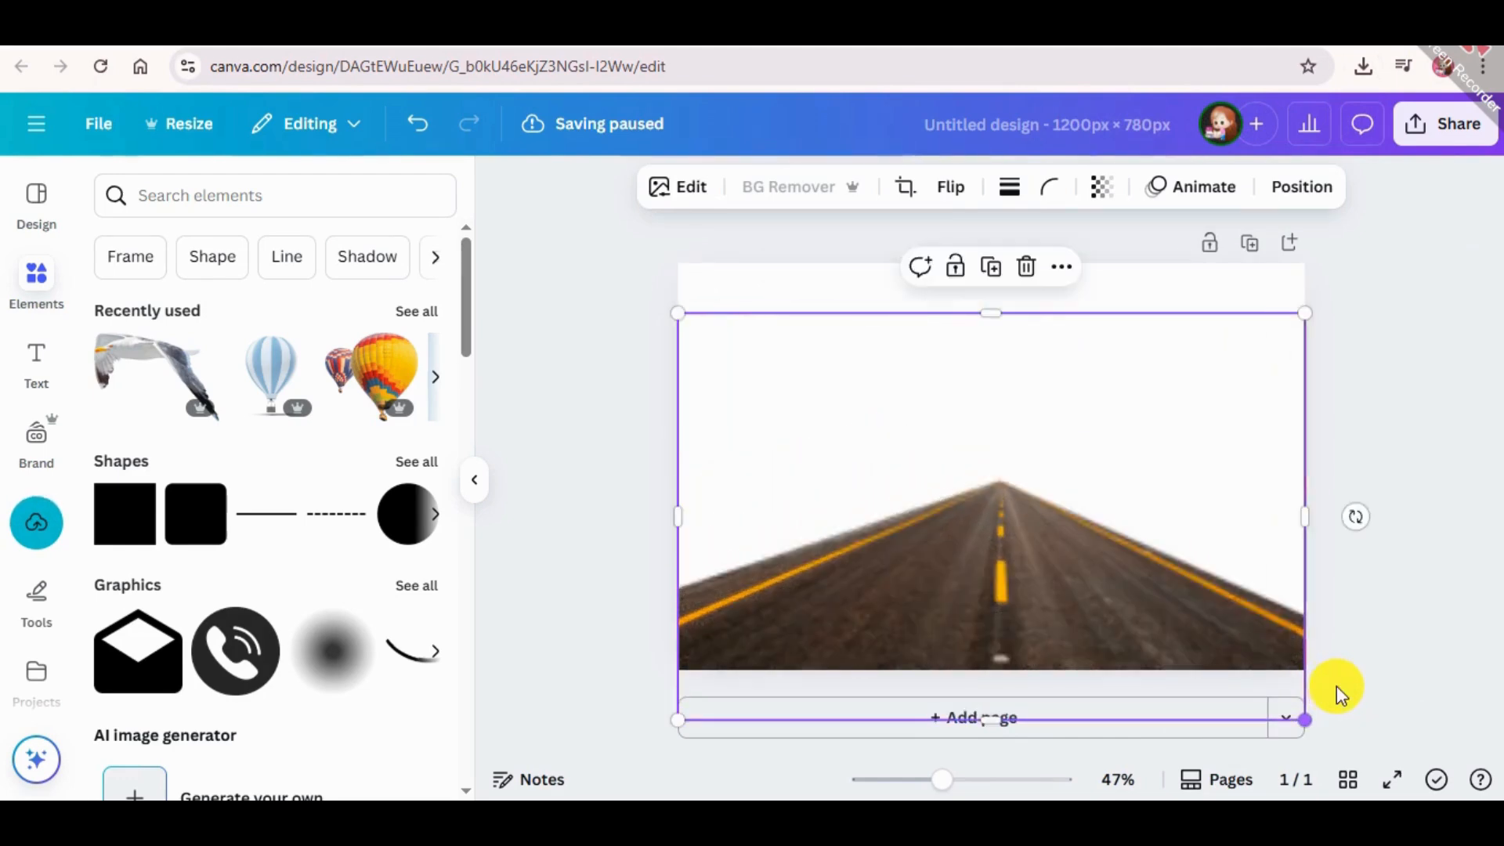
pyautogui.click(1355, 379)
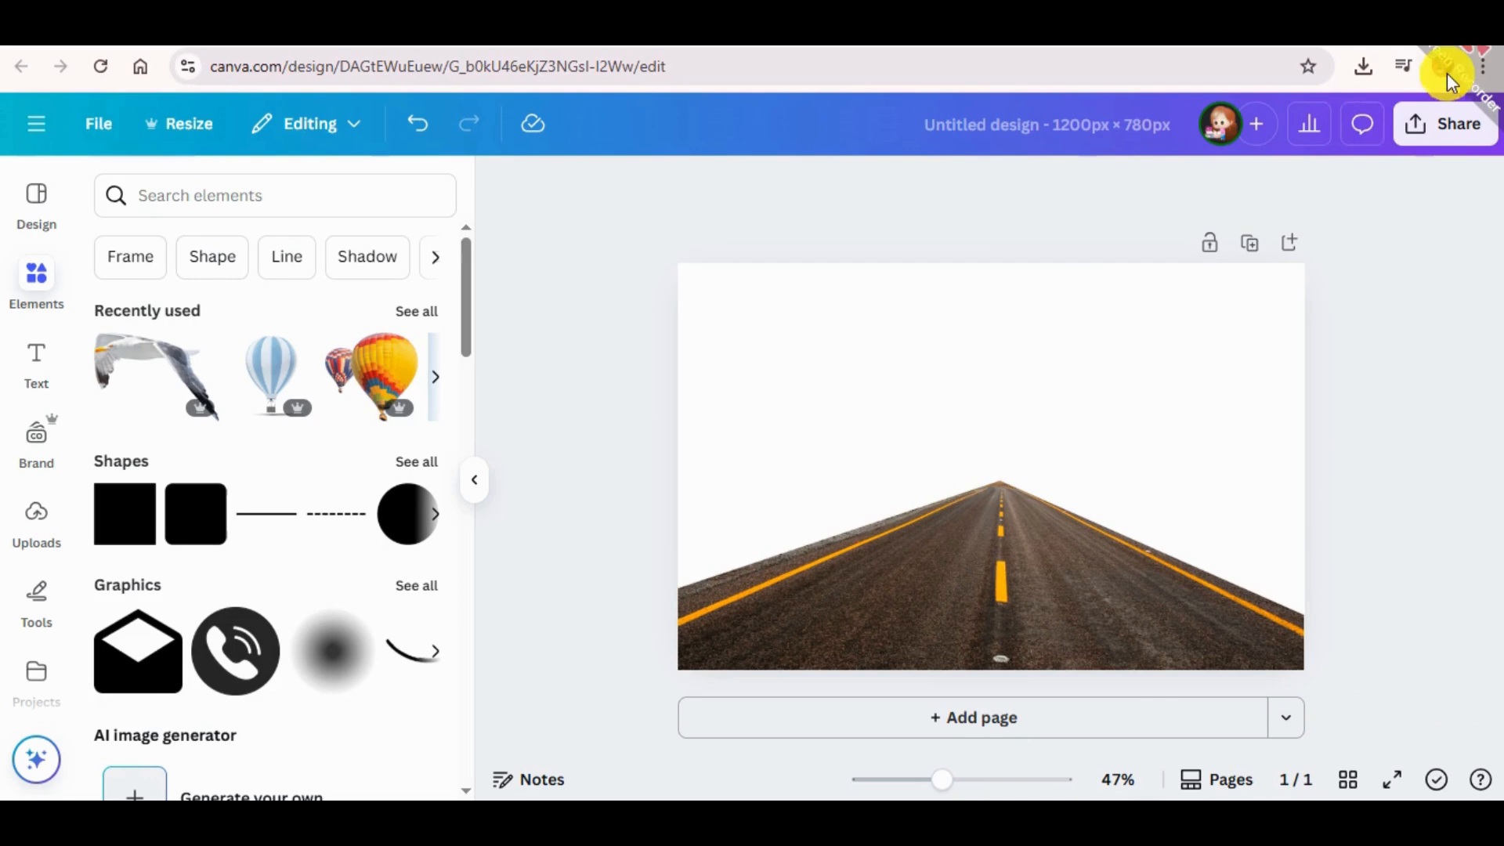
# Step: Add a circle frame to the page and fill it with the original road photo
pyautogui.click(1446, 70)
pyautogui.moveTo(467, 345); pyautogui.dragTo(503, 752)
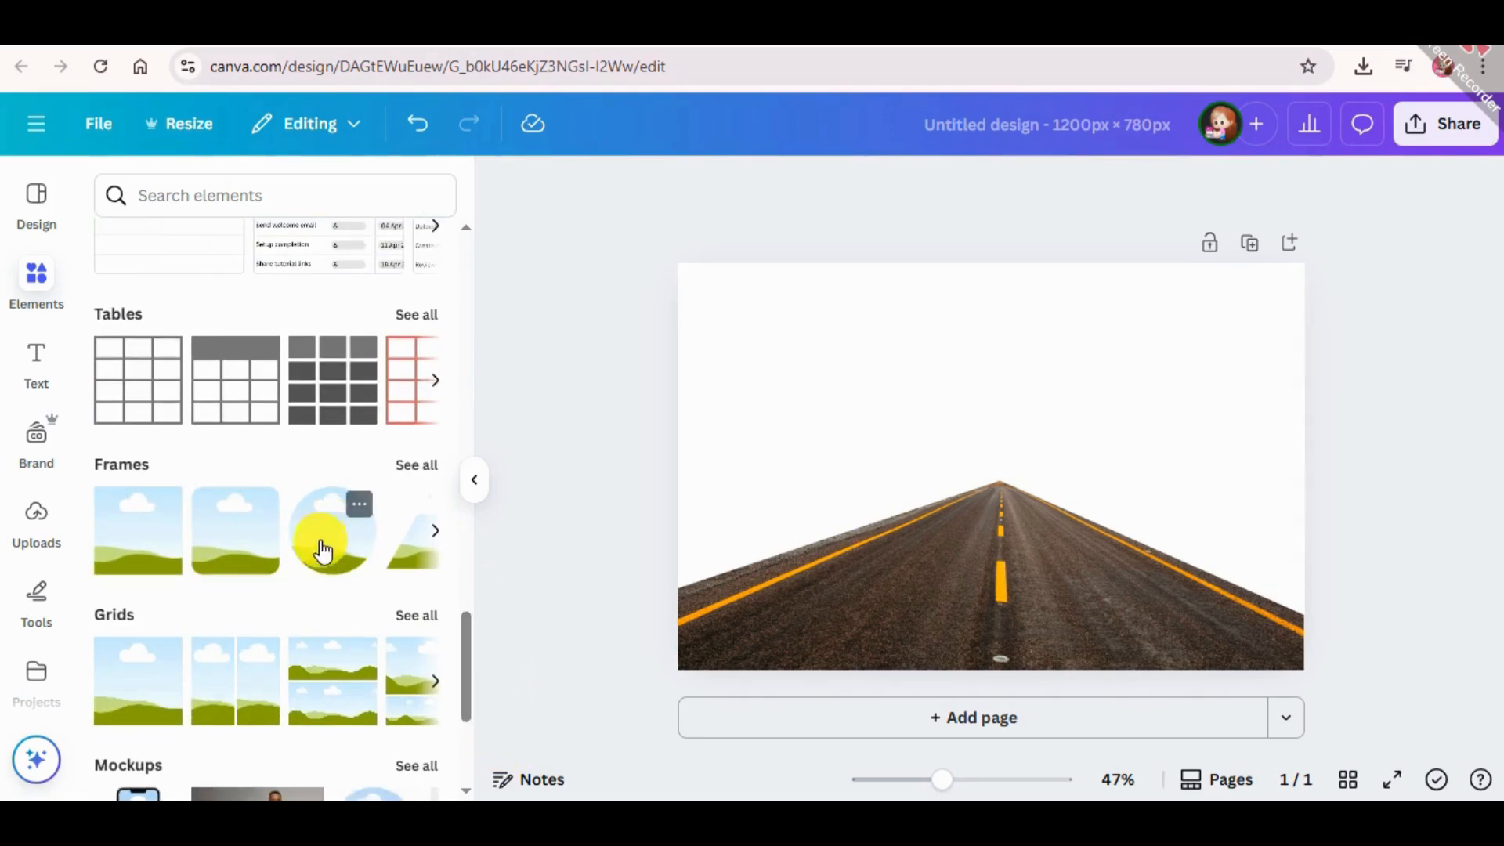
pyautogui.click(313, 519)
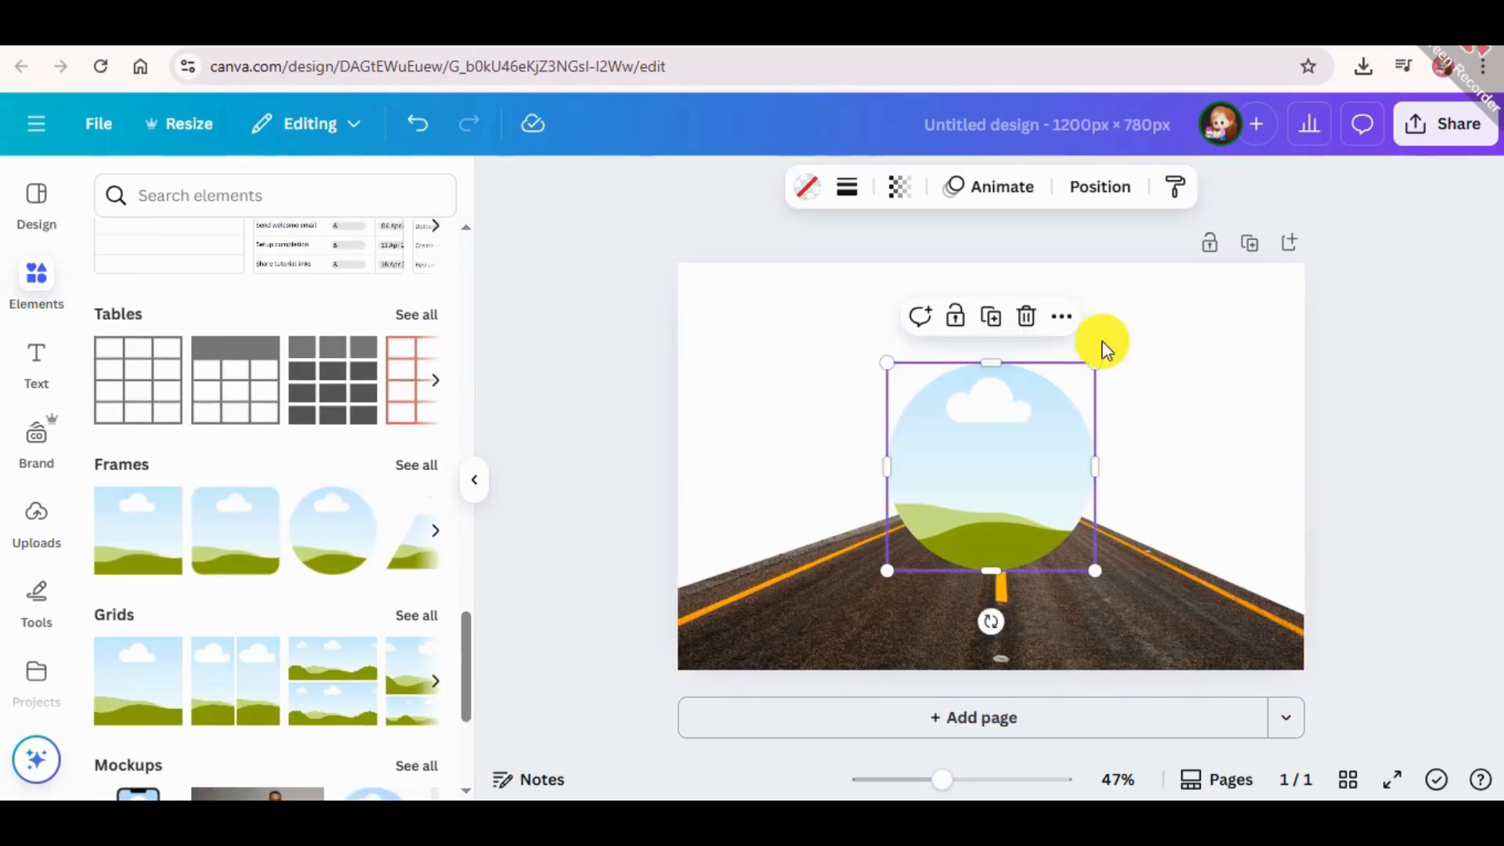
pyautogui.click(1363, 67)
pyautogui.moveTo(1110, 309); pyautogui.dragTo(832, 440)
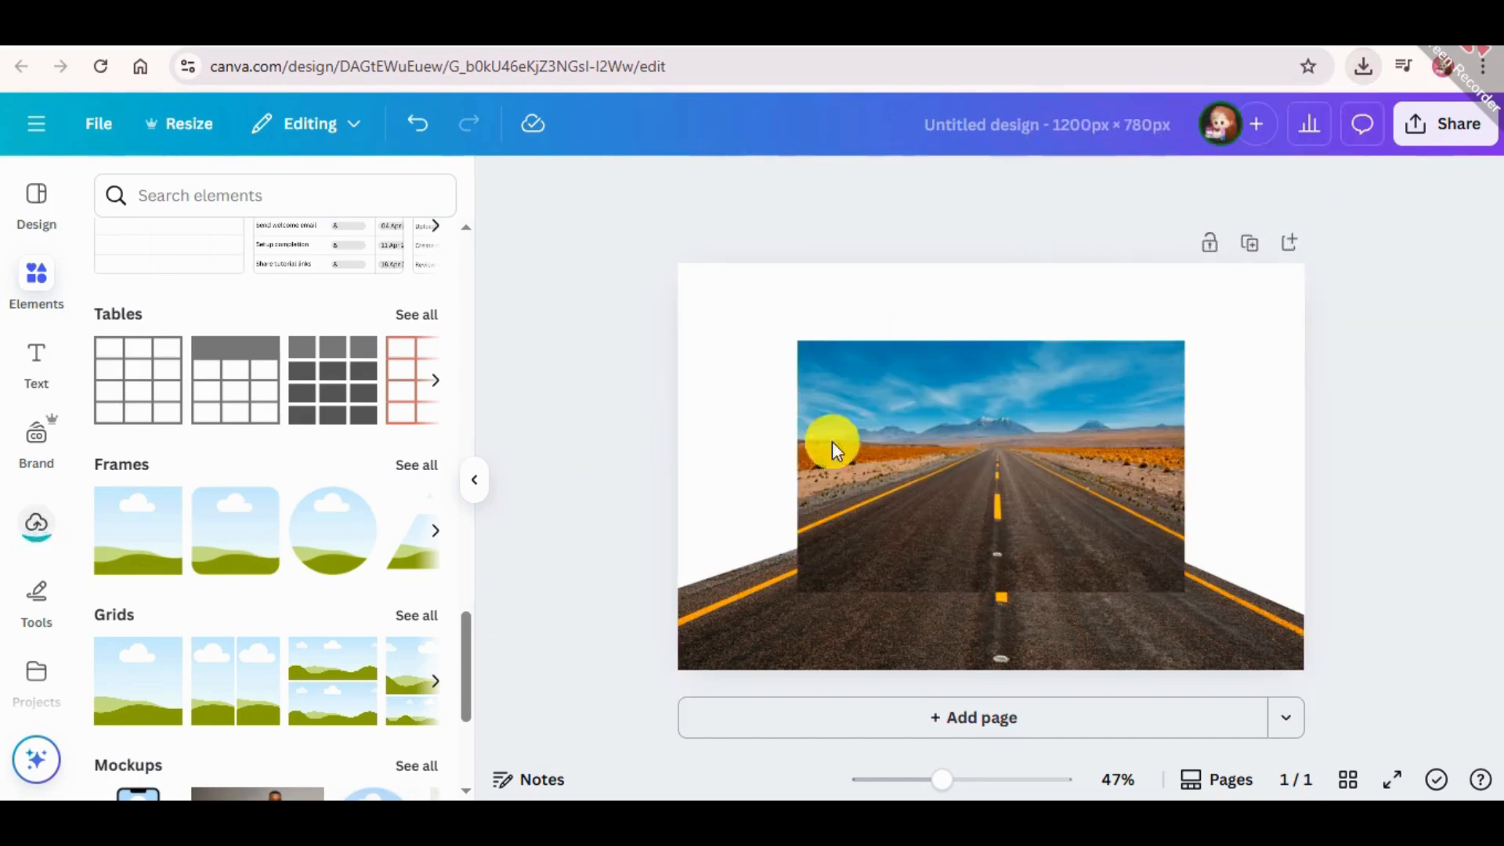
pyautogui.moveTo(949, 430); pyautogui.dragTo(1000, 433)
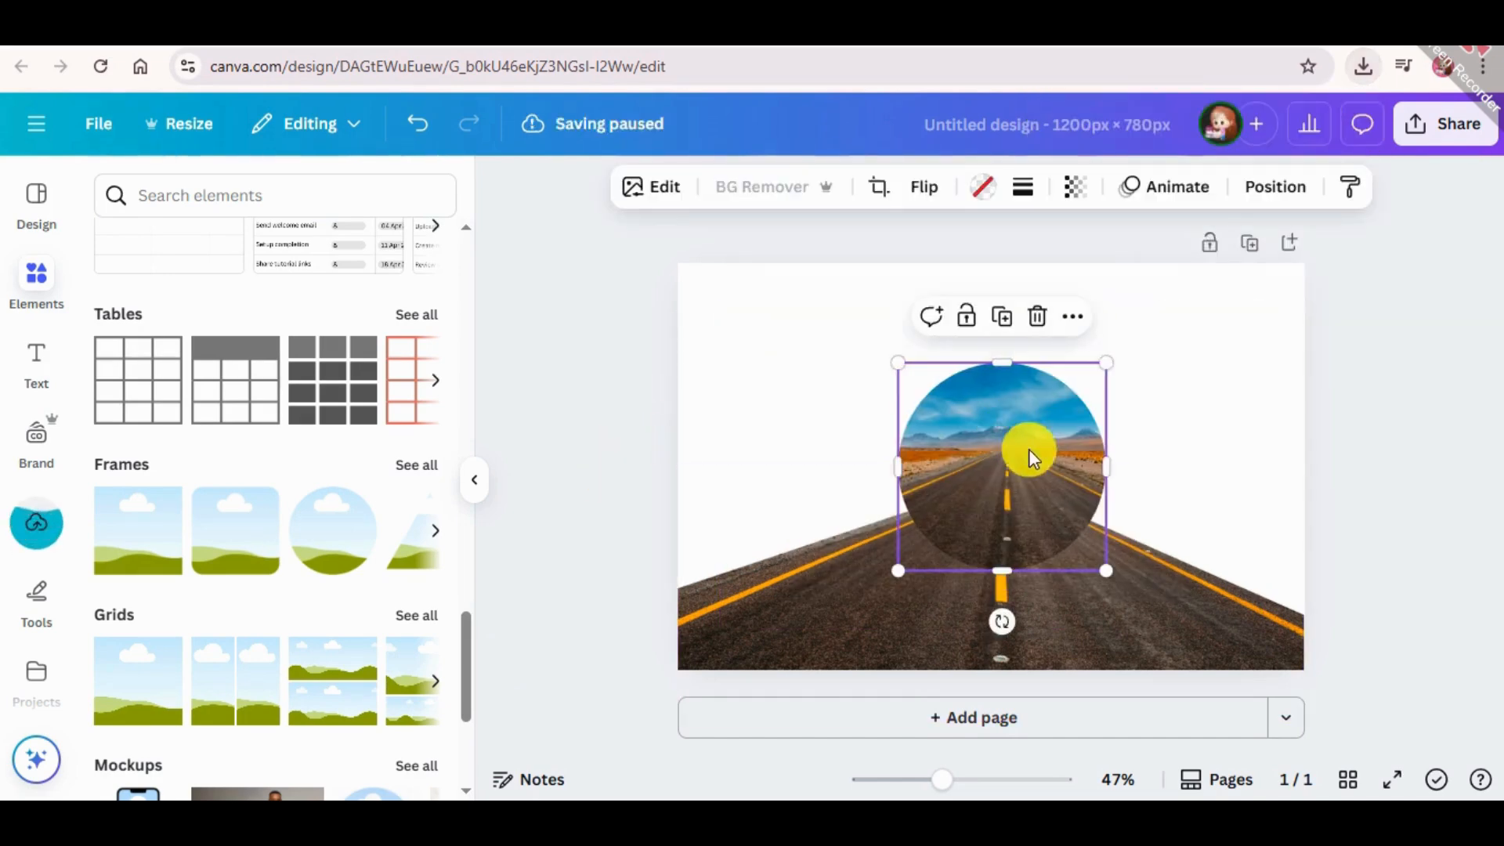
# Step: Enlarge the circle frame and position it so its road lines up with the road image behind it
pyautogui.moveTo(1062, 554); pyautogui.dragTo(1177, 638)
pyautogui.moveTo(1091, 504); pyautogui.dragTo(1091, 516)
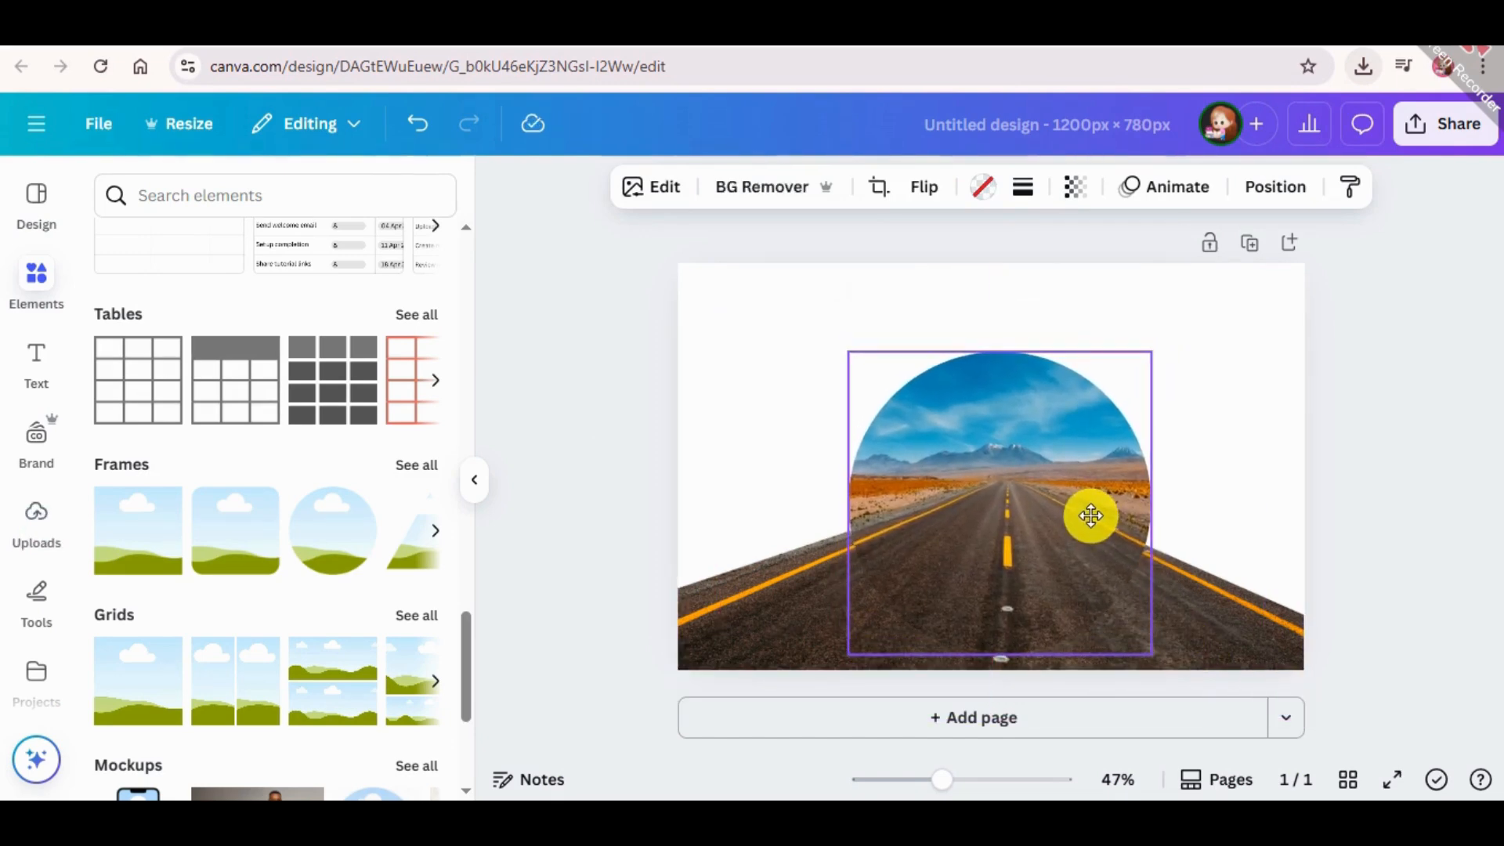
# Step: Bring the white-background road image in front of the circle frame and remove its background with BG Remover
pyautogui.click(1256, 621)
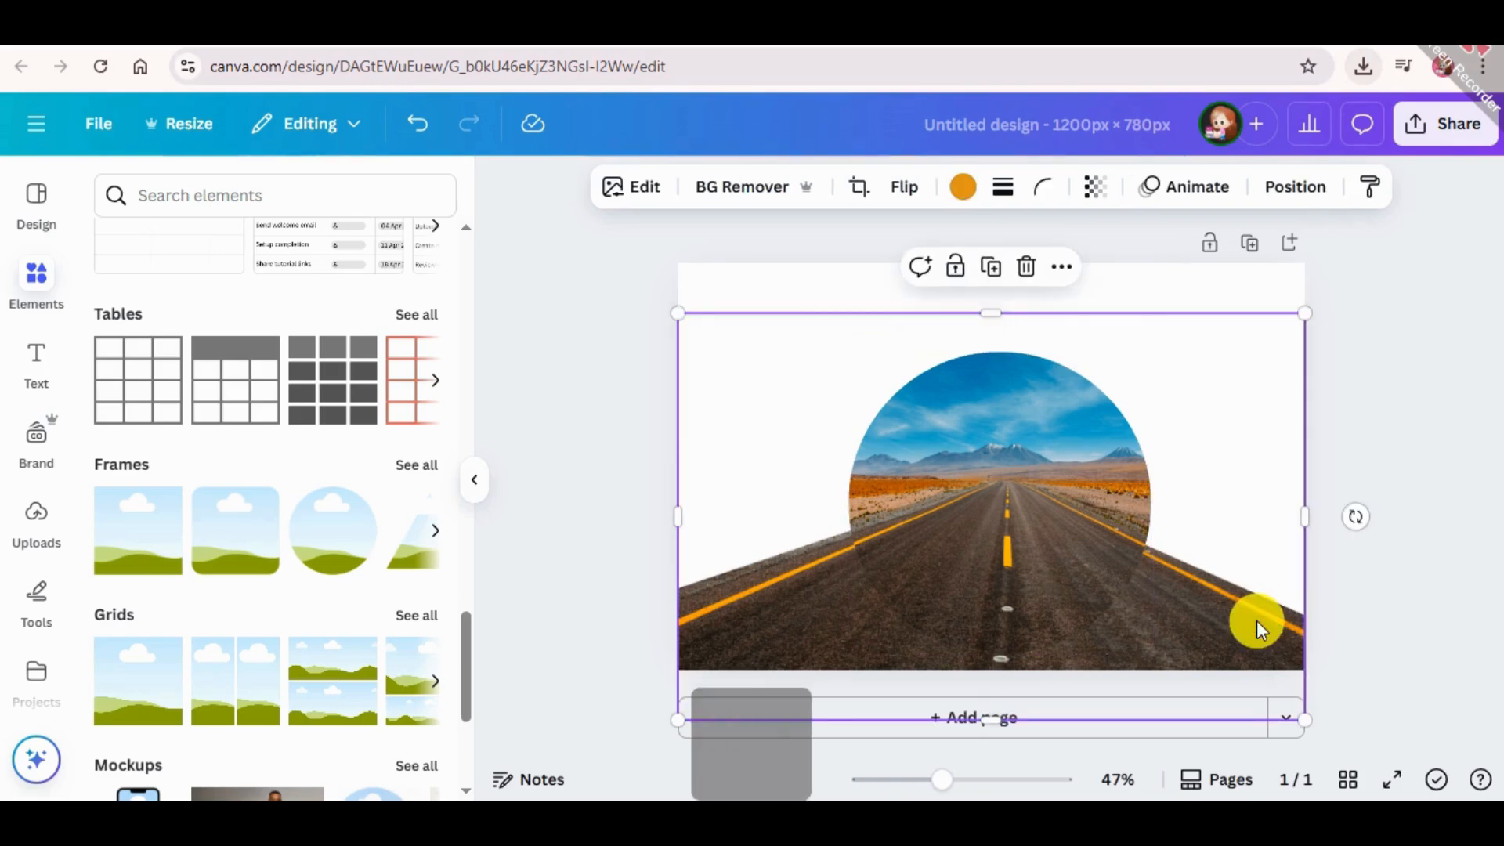
pyautogui.hotkey('ctrl', ']')
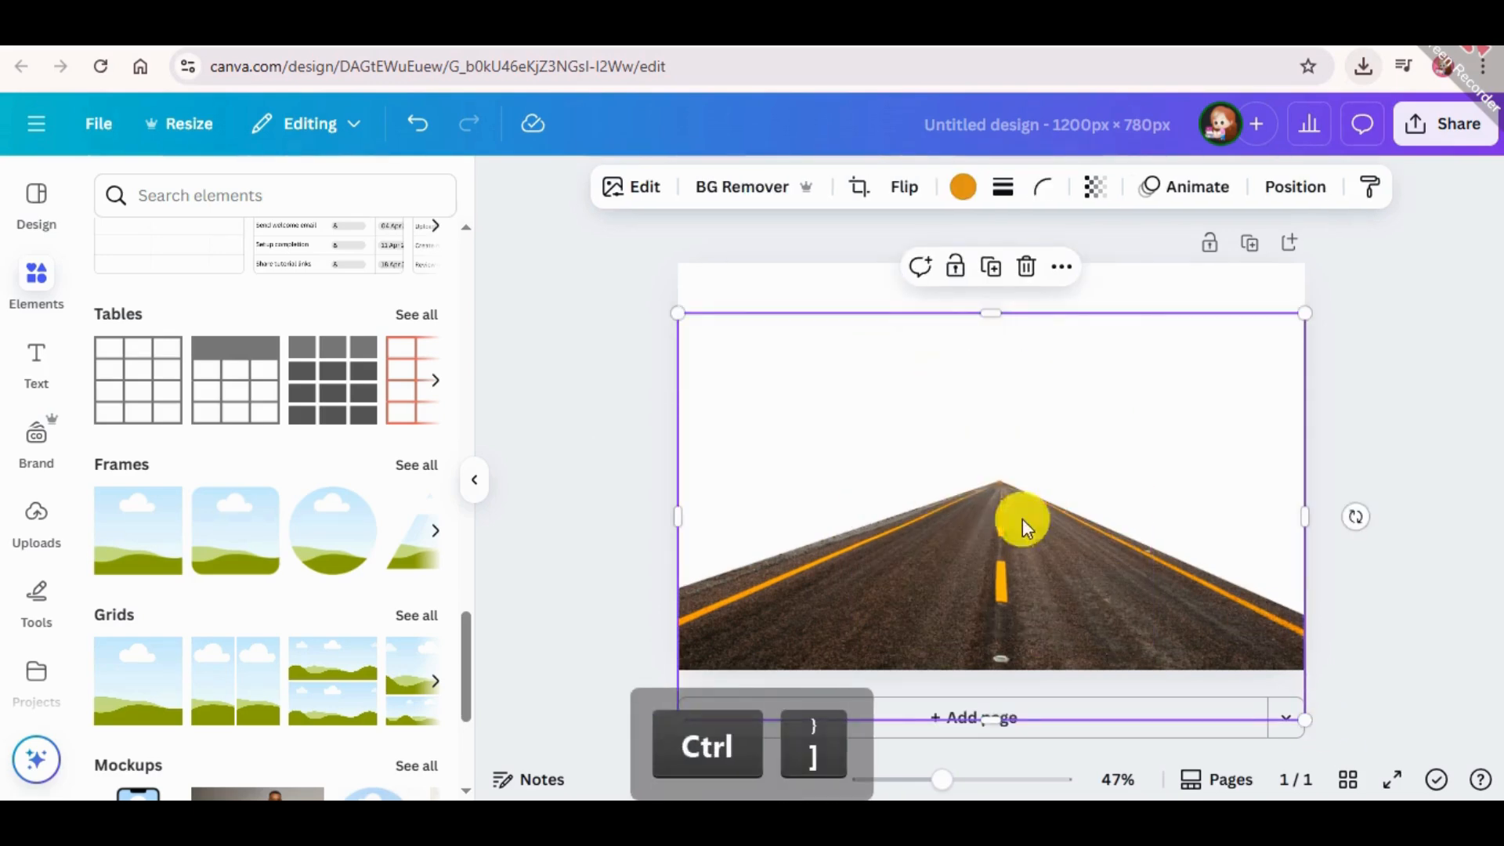
pyautogui.click(772, 186)
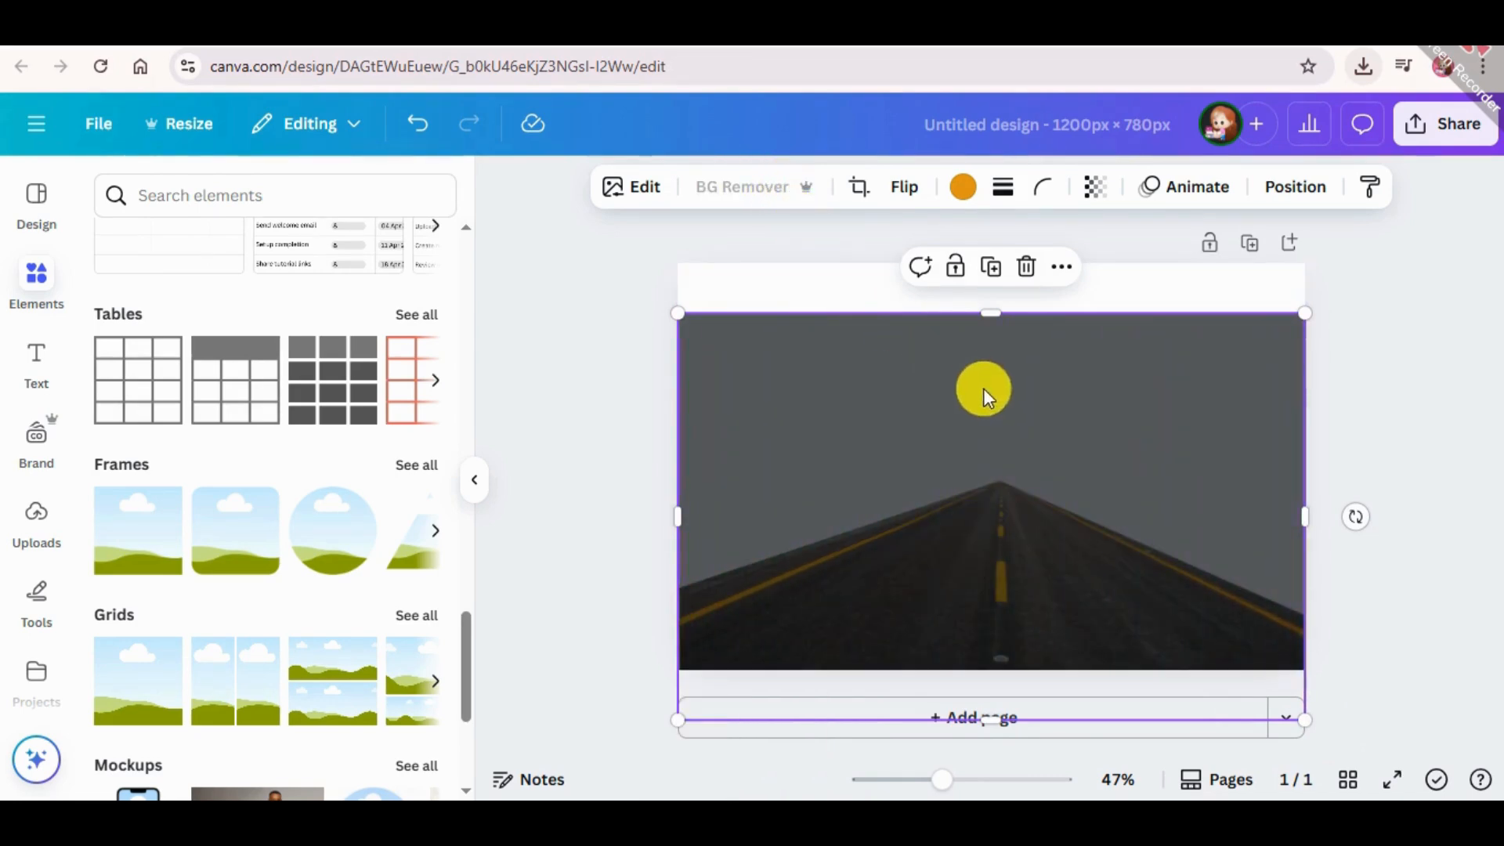
pyautogui.moveTo(1045, 564); pyautogui.dragTo(1042, 589)
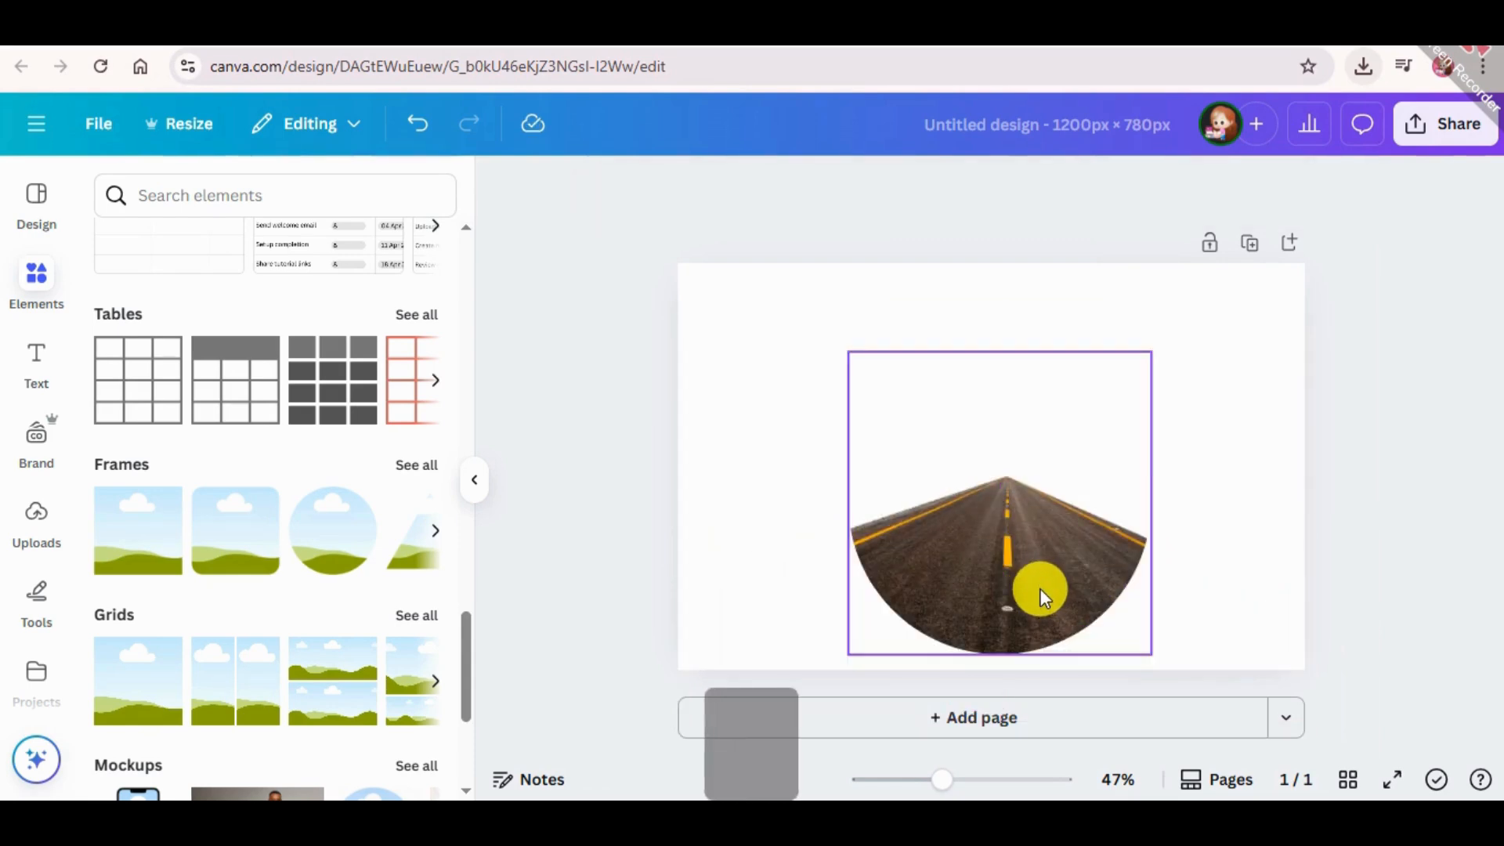
pyautogui.hotkey('ctrl', 'z')
pyautogui.click(1076, 395)
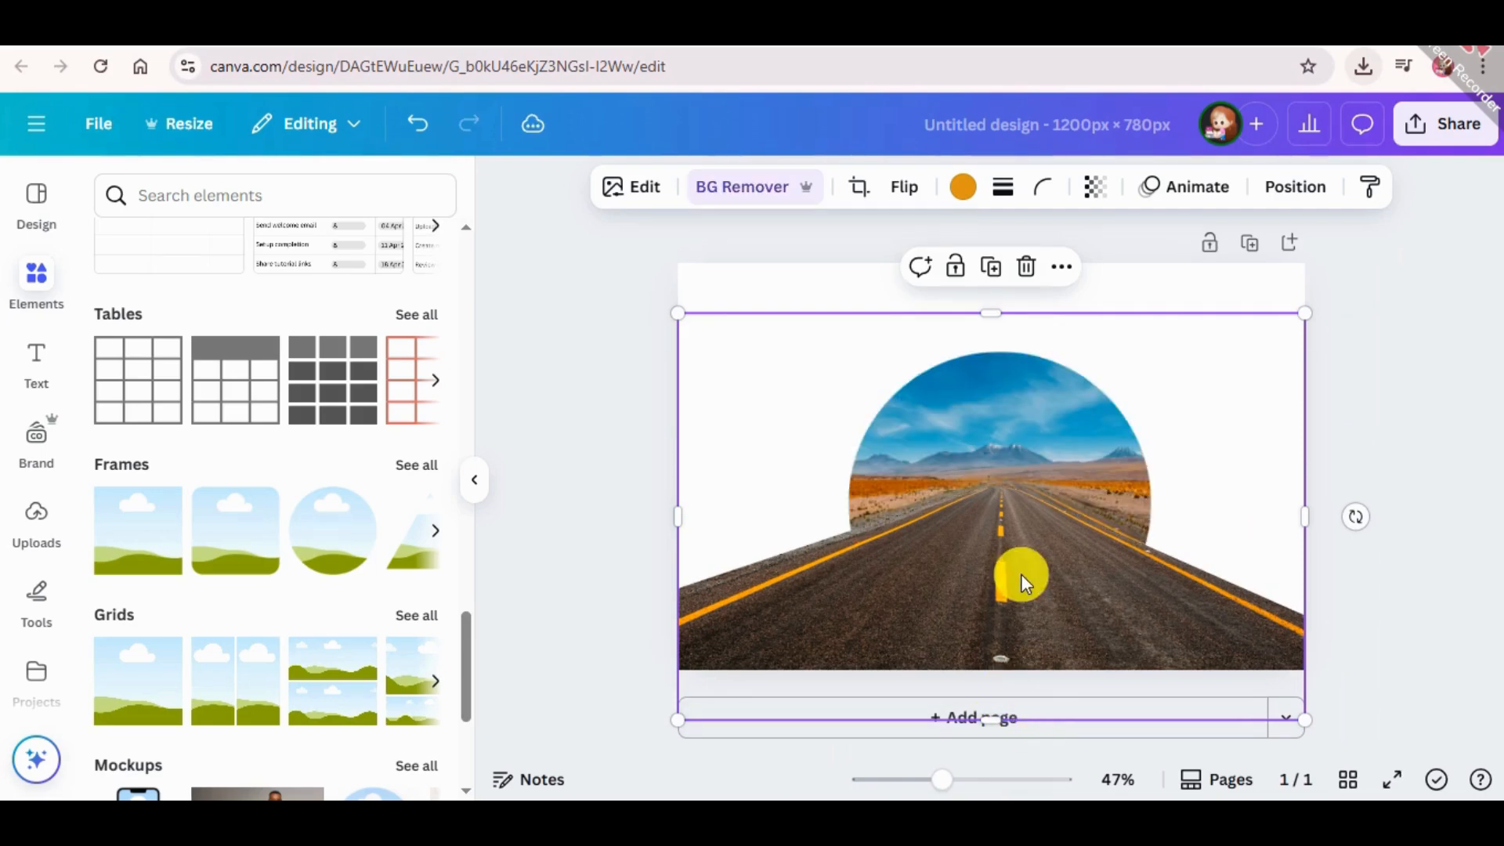
# Step: Enlarge the road cutout slightly and nudge it right so its lane markings align with the road in the circle
pyautogui.moveTo(1301, 317)
pyautogui.mouseDown()
pyautogui.moveTo(1328, 302)
pyautogui.moveTo(1306, 303)
pyautogui.mouseUp()
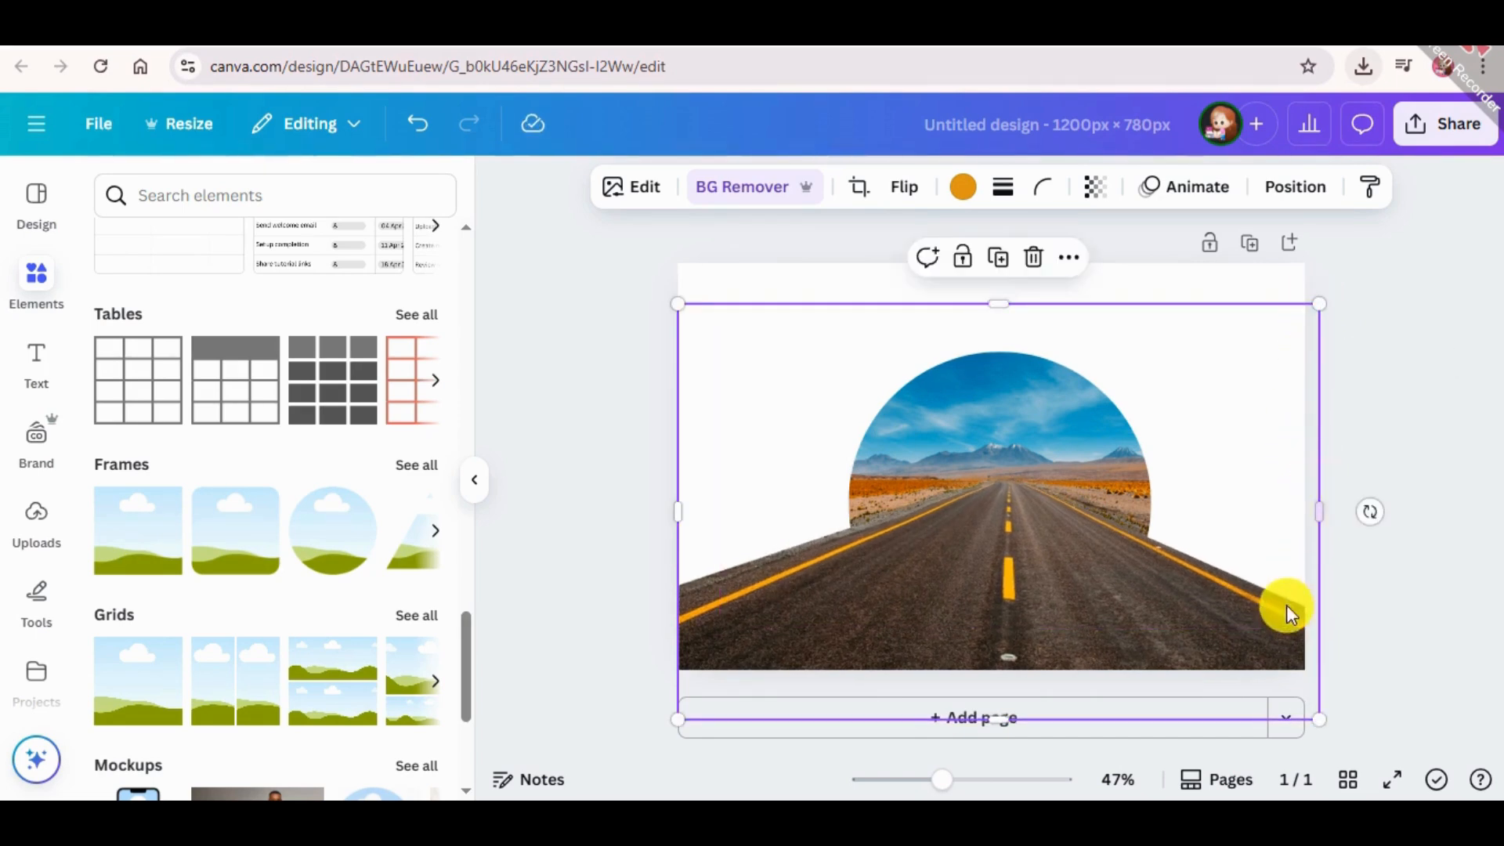
pyautogui.press('Right')
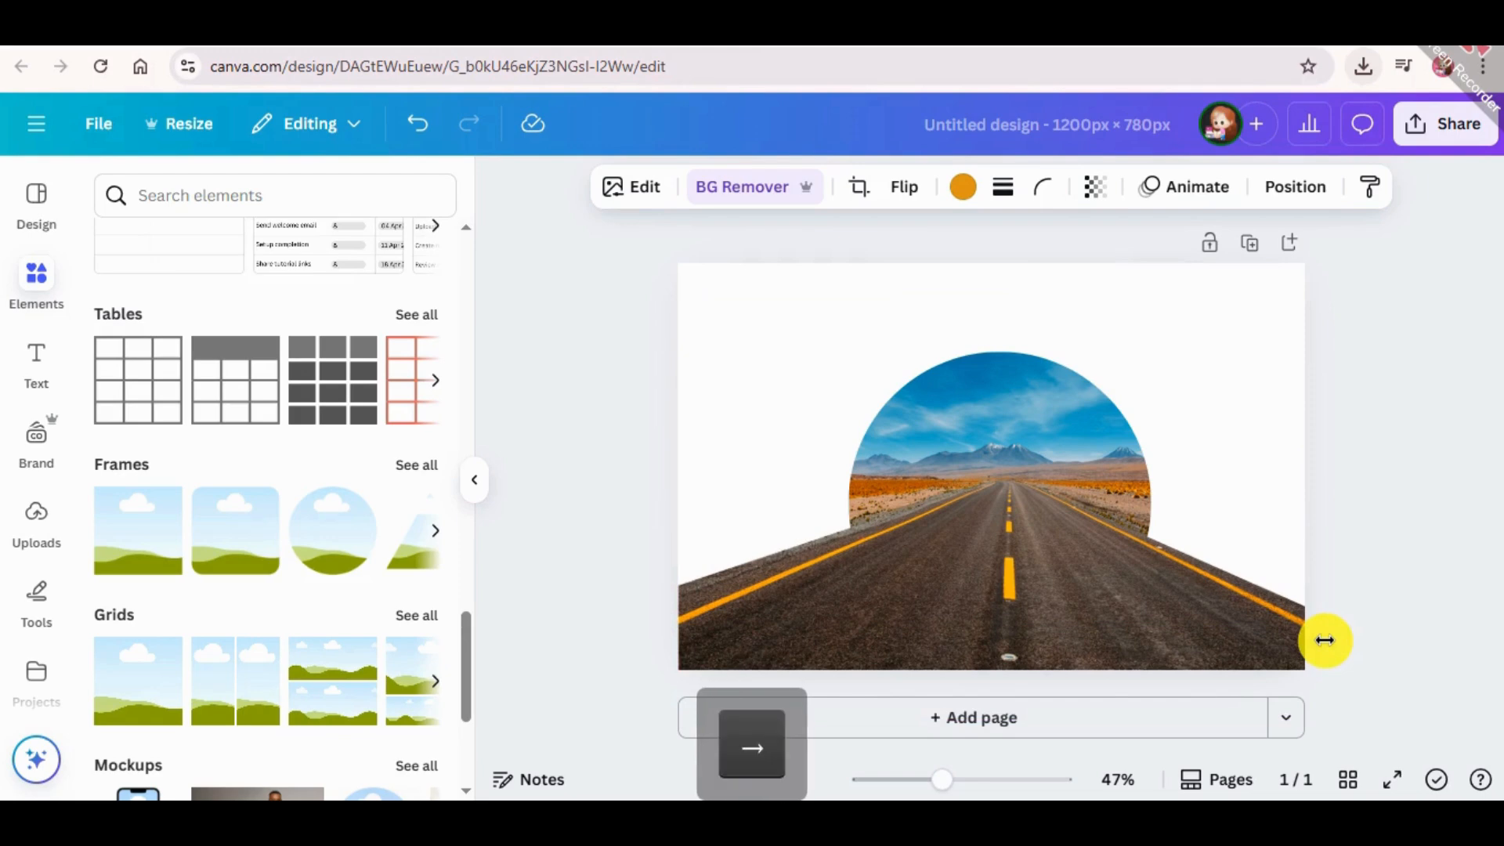
pyautogui.click(1460, 424)
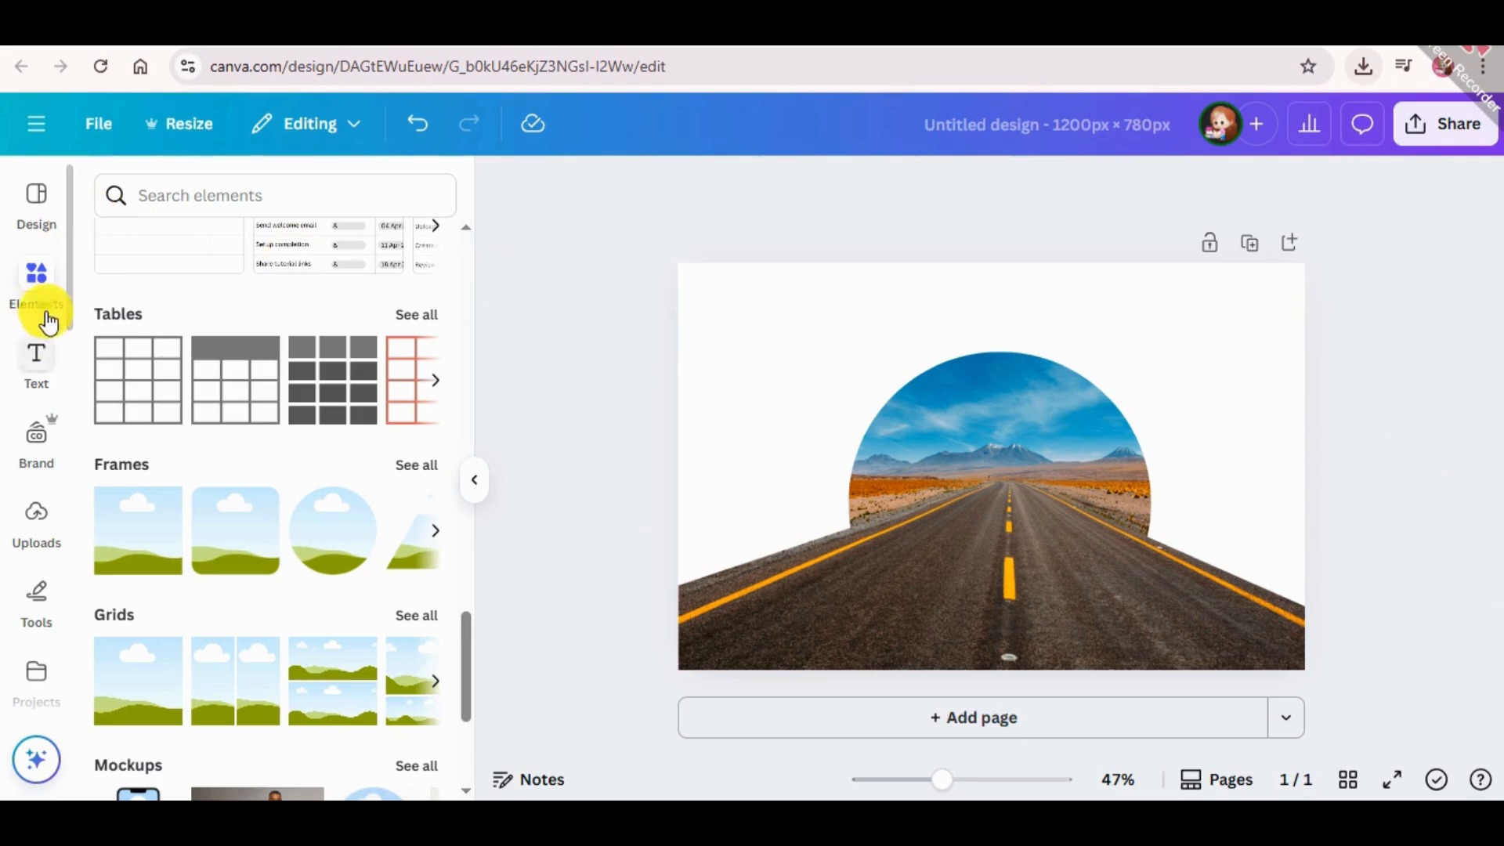
# Step: Search the photos for "neon portal" and add the orange fiery ring to the page
pyautogui.click(271, 195)
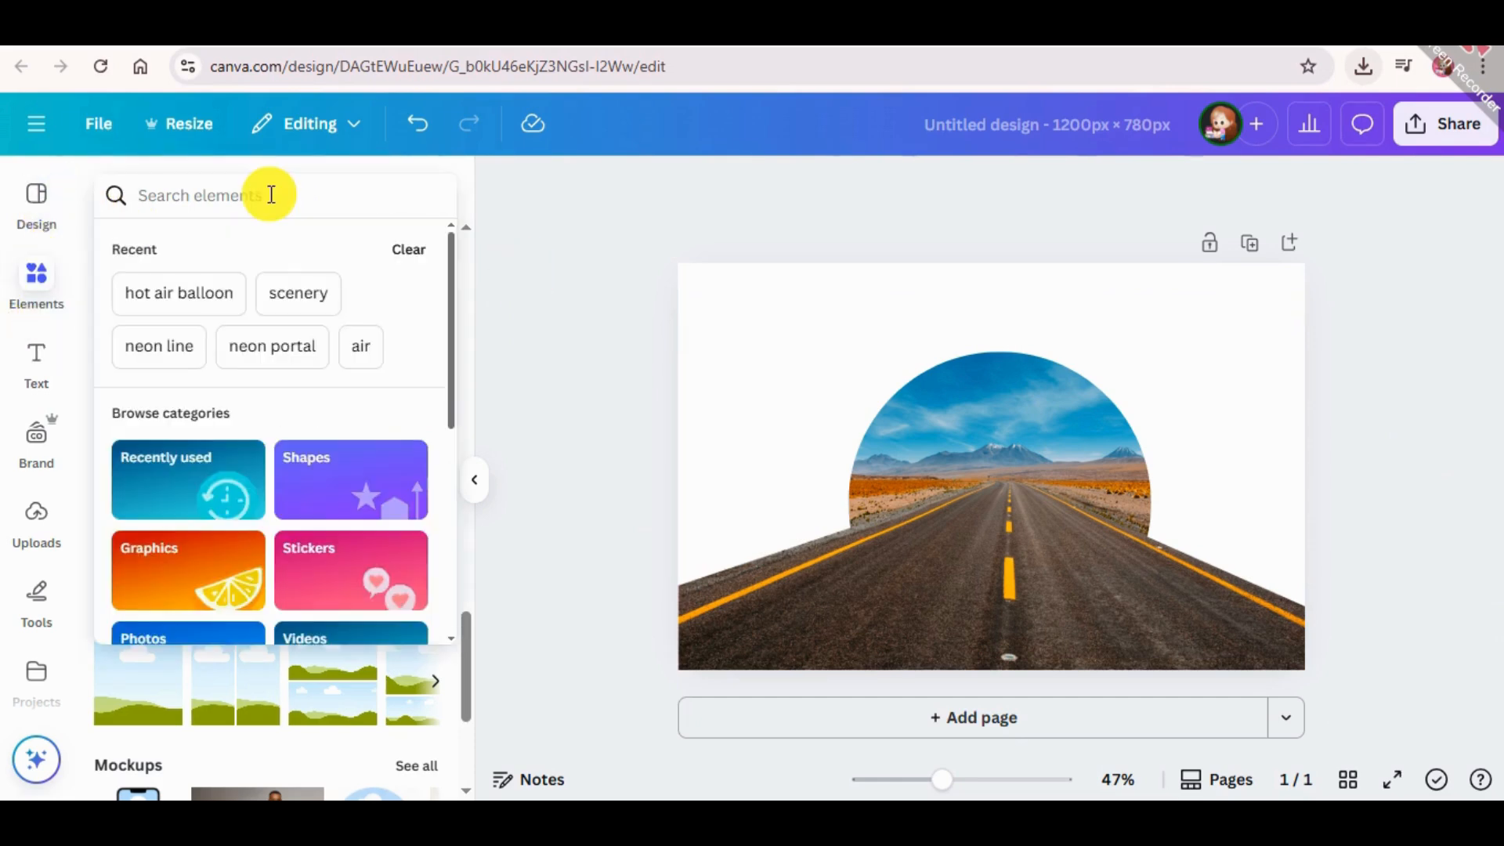
pyautogui.click(305, 361)
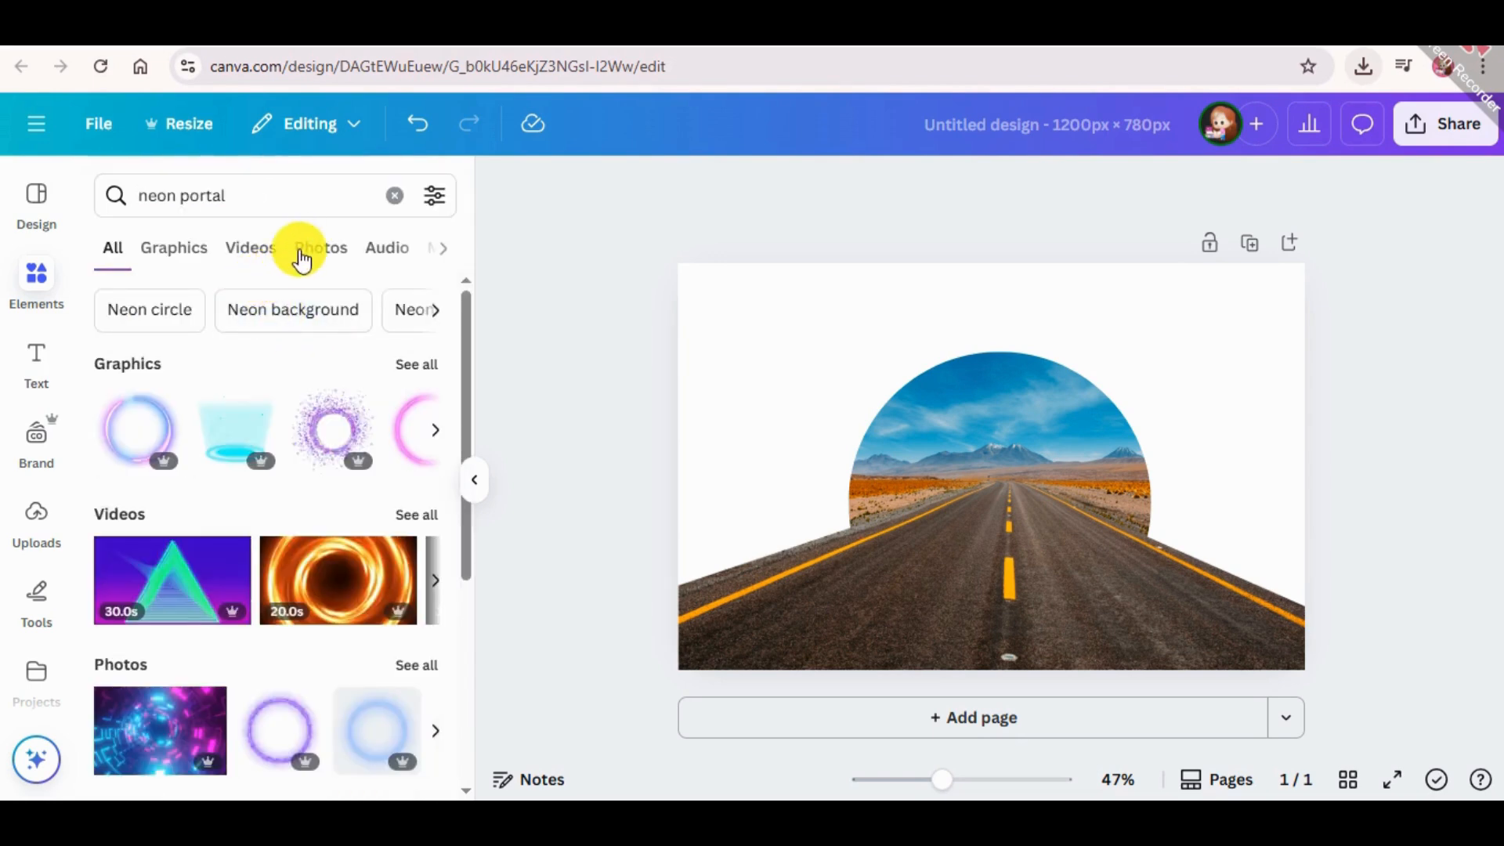
pyautogui.click(317, 258)
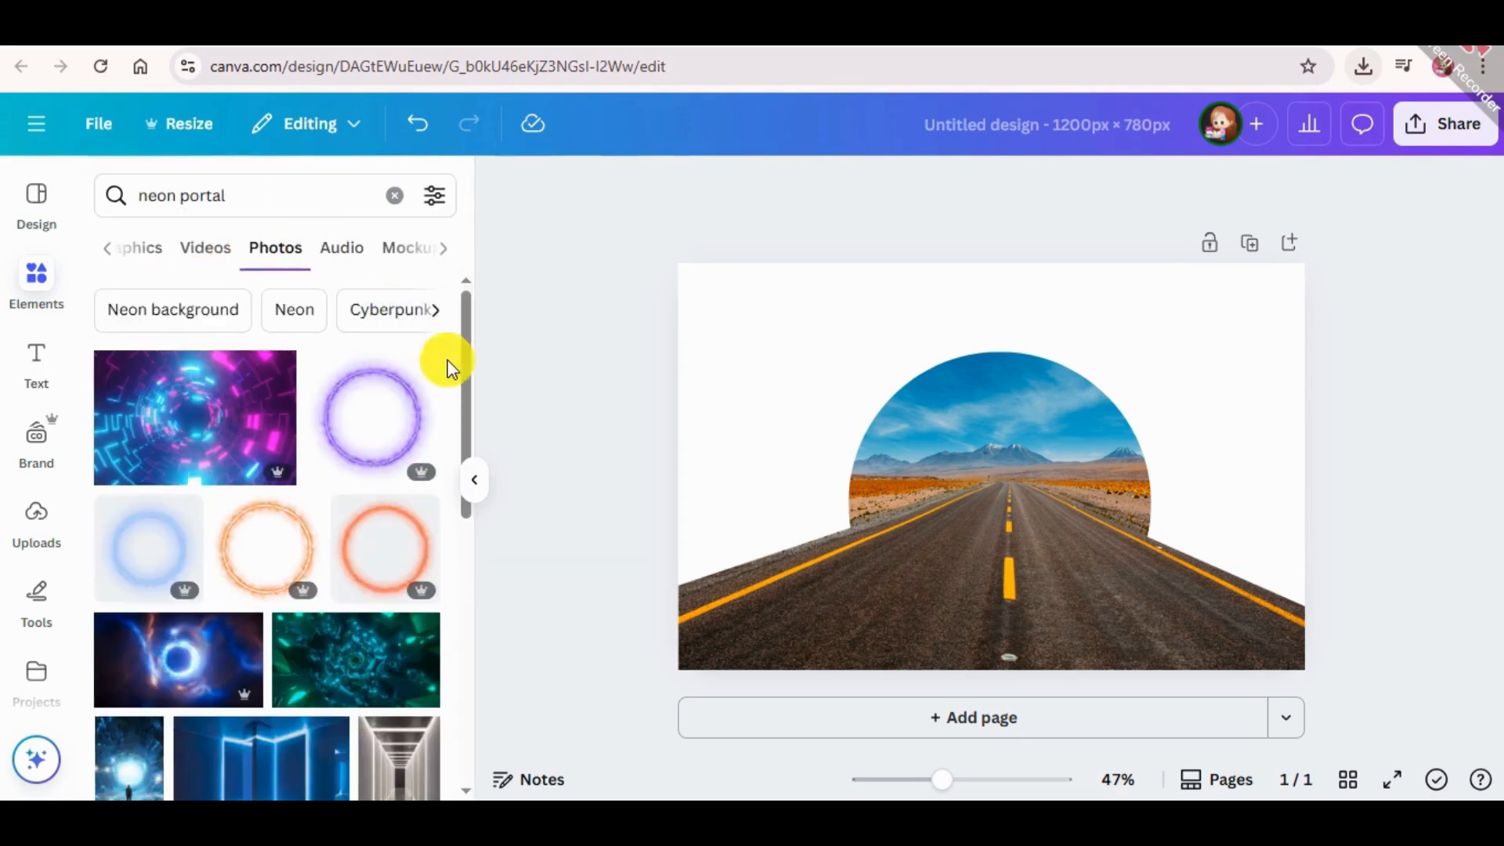
pyautogui.click(239, 543)
# Step: Enlarge the fiery ring and position it so it follows the outline of the circular landscape frame
pyautogui.moveTo(872, 406); pyautogui.dragTo(897, 430)
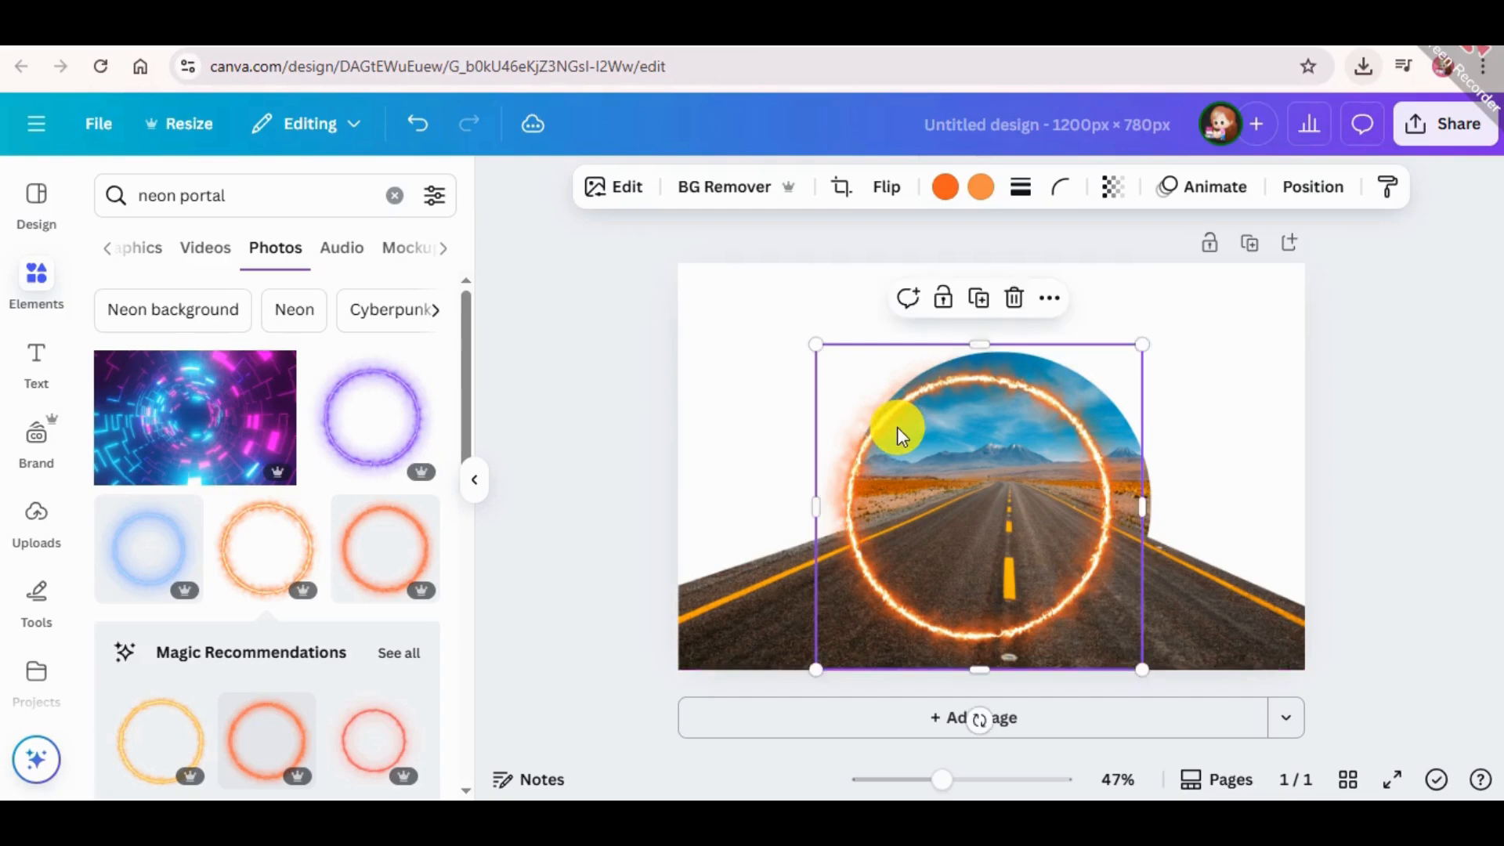
pyautogui.moveTo(1137, 347); pyautogui.dragTo(1206, 294)
pyautogui.moveTo(1156, 404); pyautogui.dragTo(1145, 423)
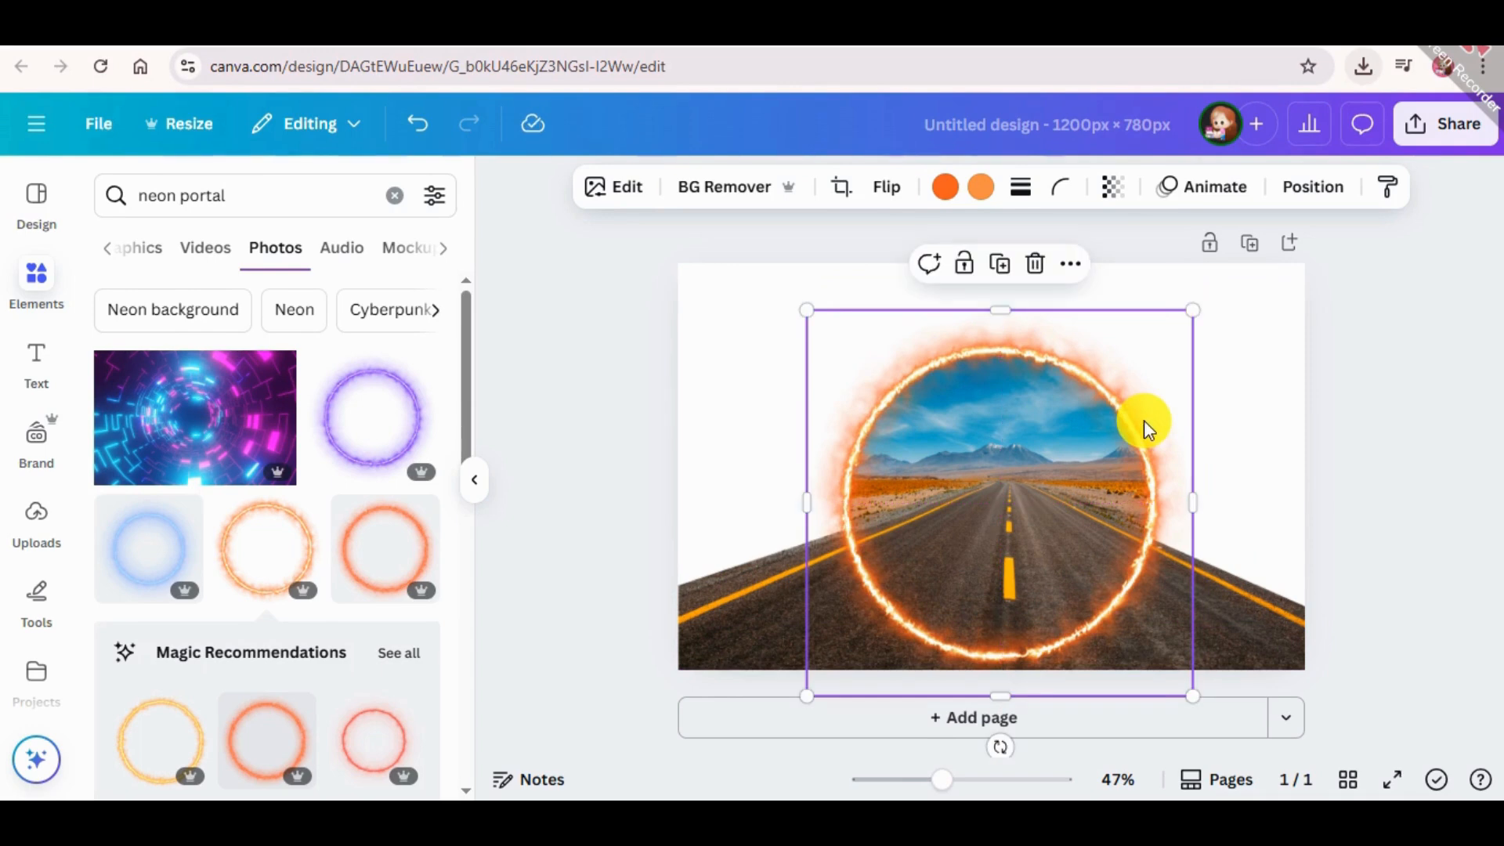
# Step: Move the fiery ring's layer beneath the road cutout and above the circle frame
pyautogui.rightClick(1143, 420)
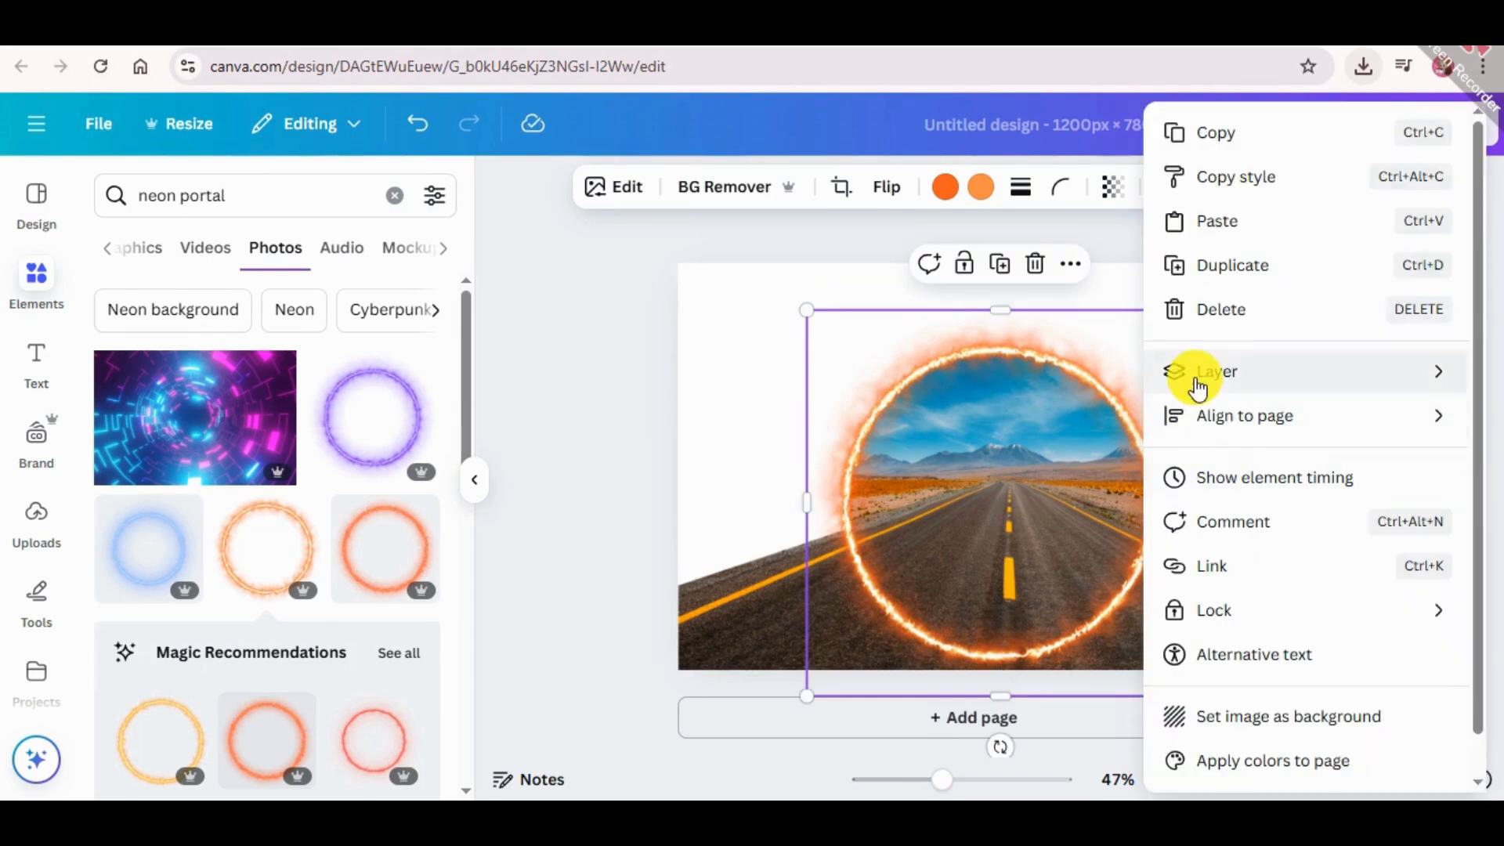
pyautogui.moveTo(1191, 373)
pyautogui.click(980, 564)
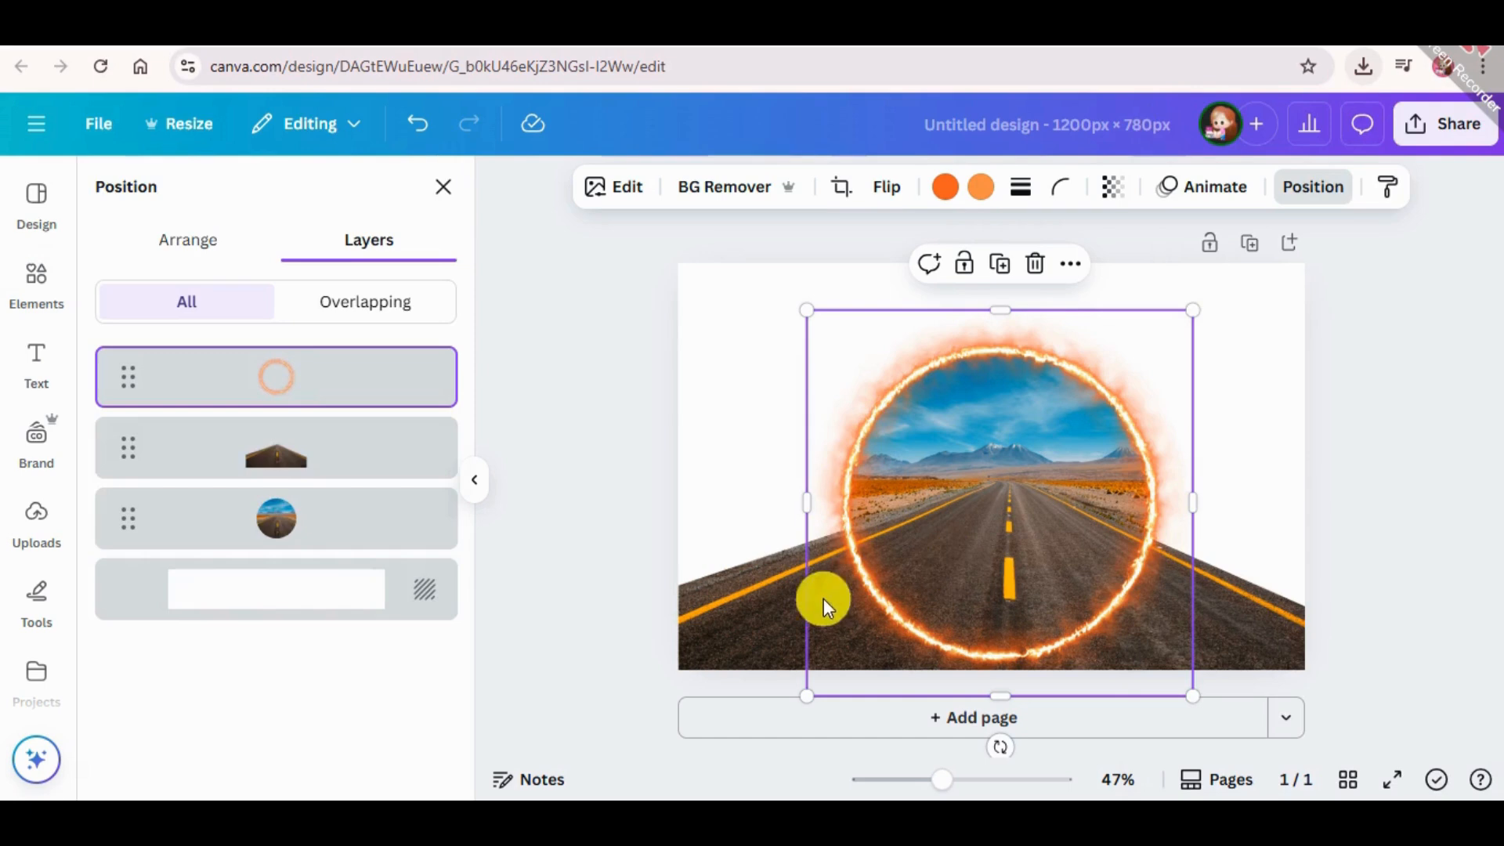
pyautogui.moveTo(302, 386); pyautogui.dragTo(311, 495)
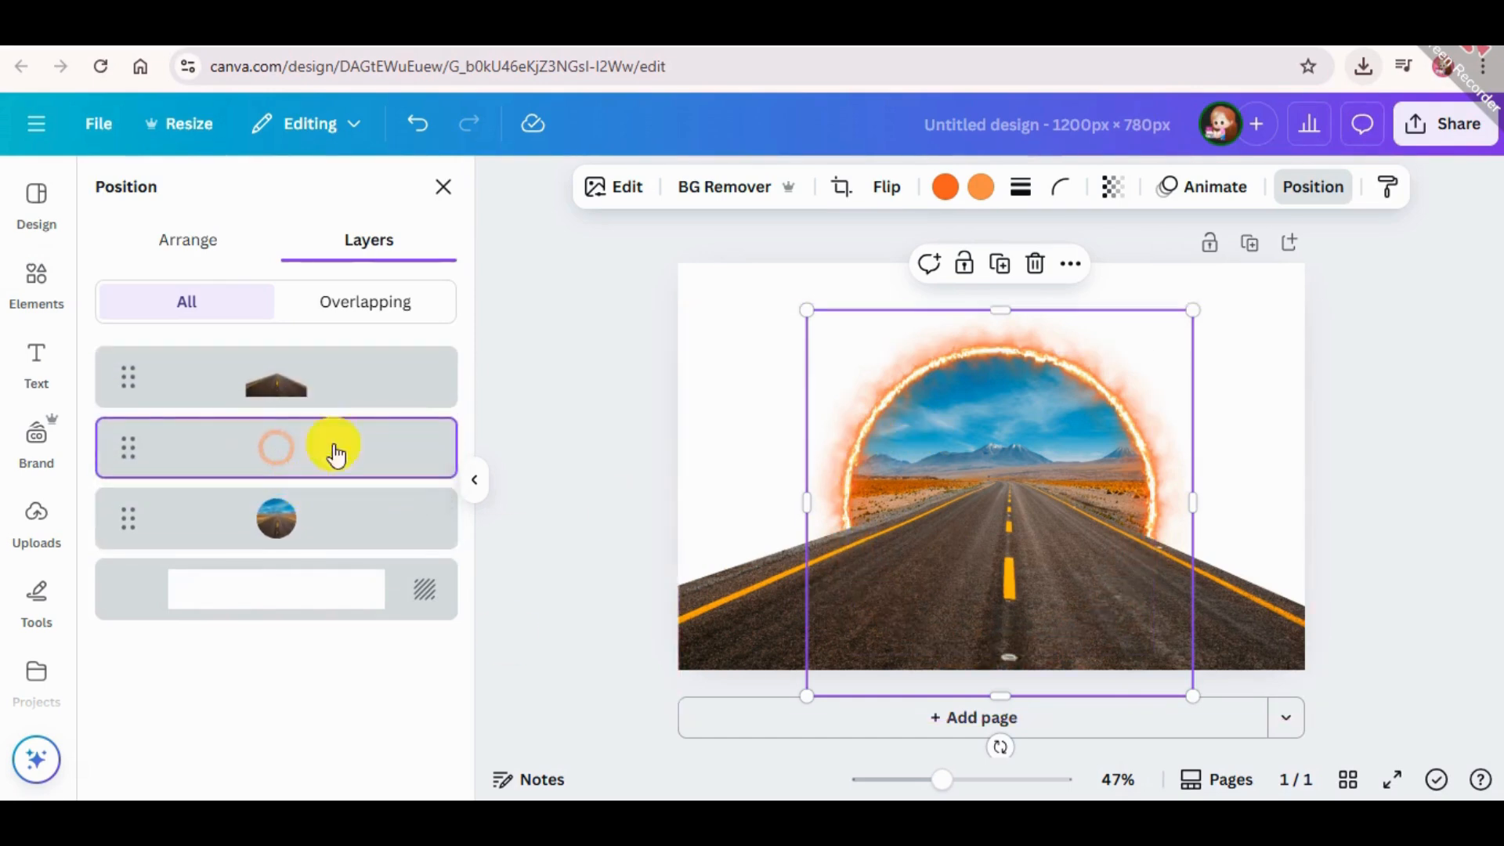
pyautogui.click(486, 446)
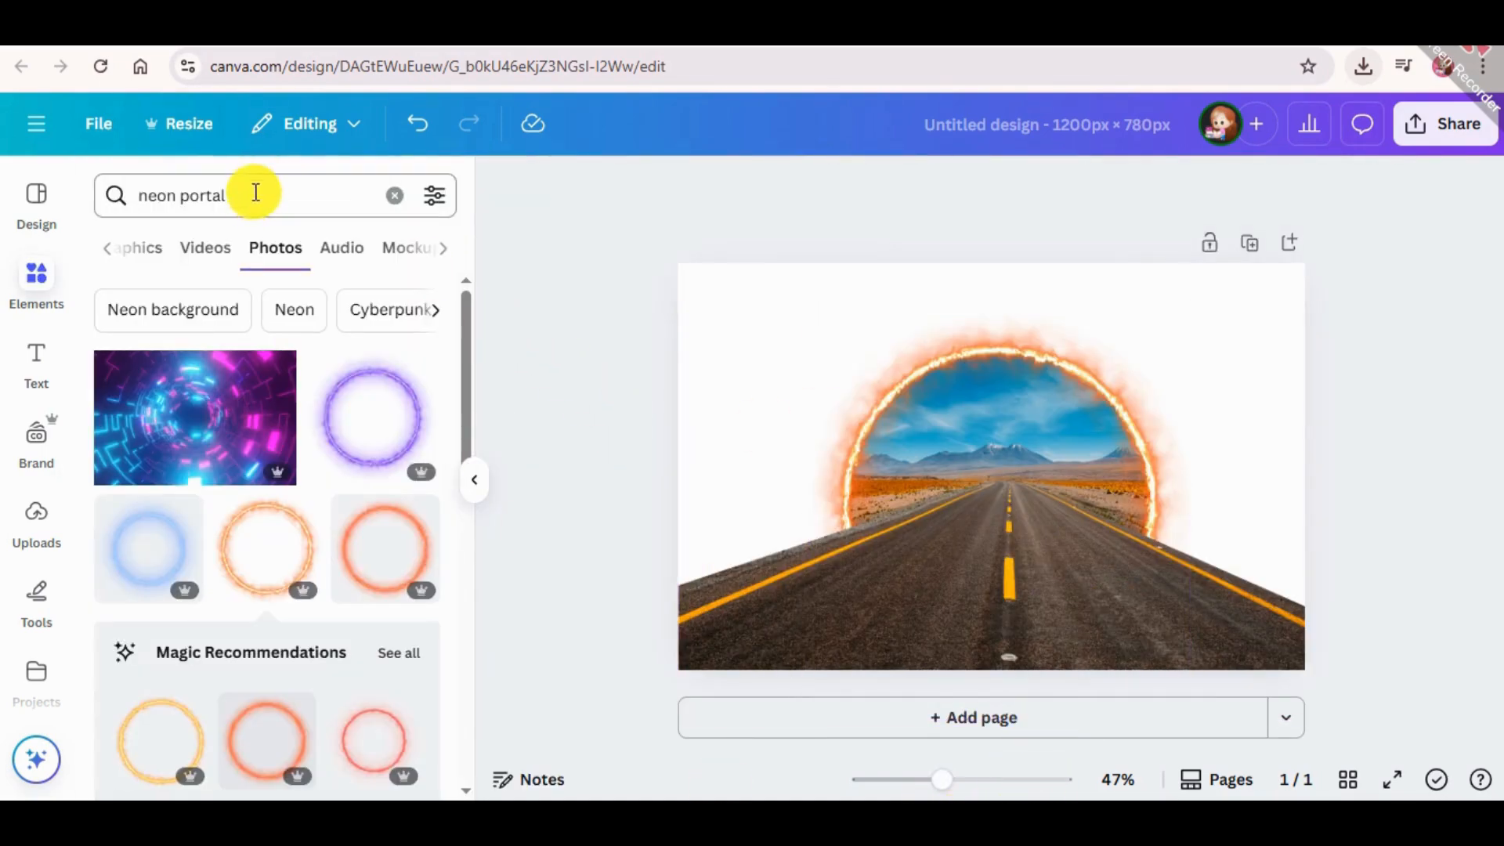
# Step: Search the graphics for "neon line" and find the Glowing Red Neon Line among the results
pyautogui.click(207, 188)
pyautogui.press('BackSpace')
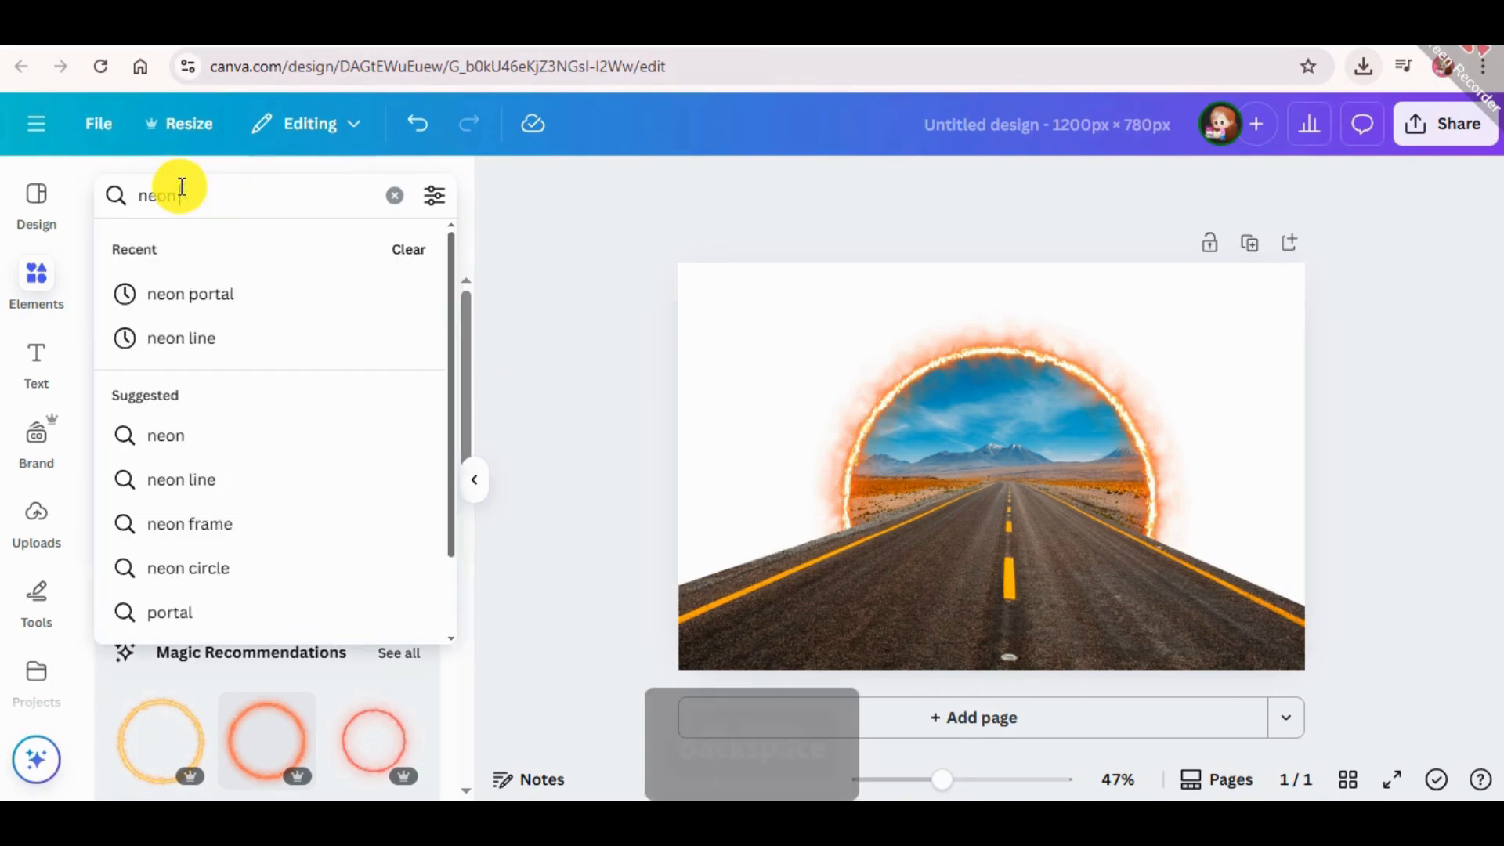
pyautogui.click(235, 335)
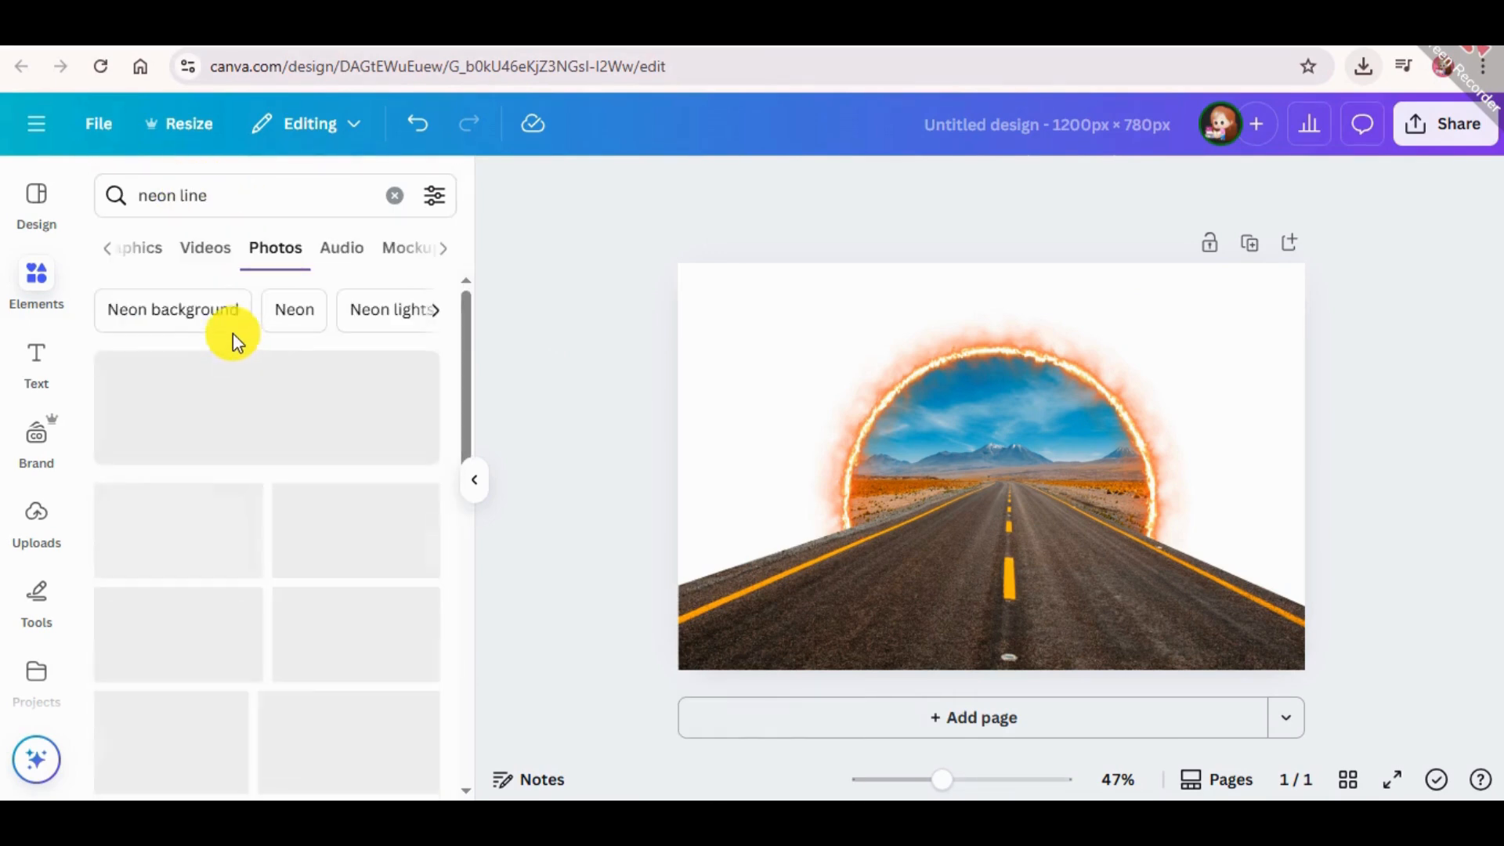
pyautogui.click(160, 249)
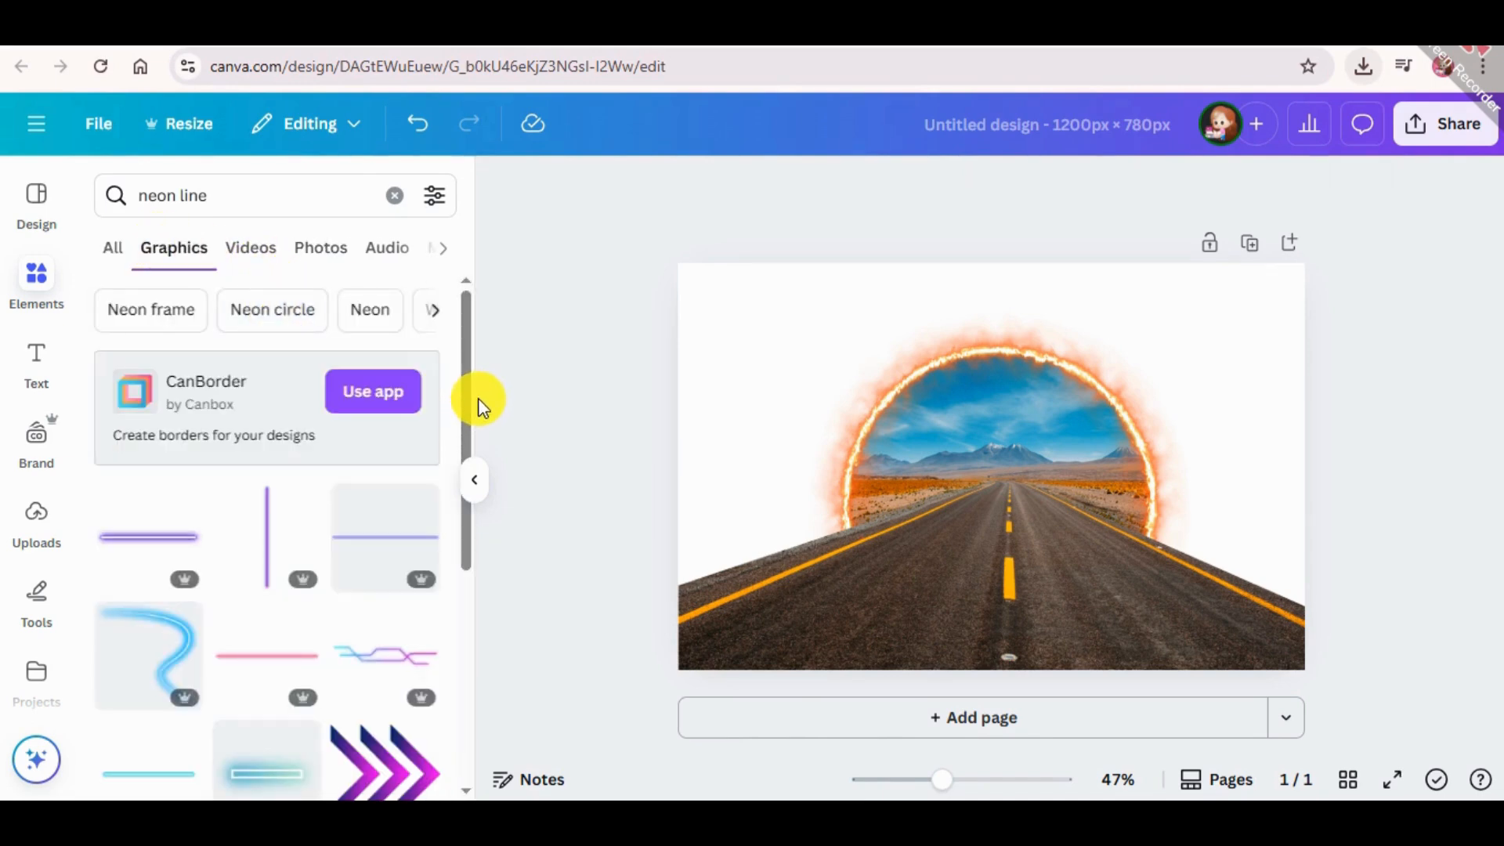
pyautogui.scroll(-5, 466, 469)
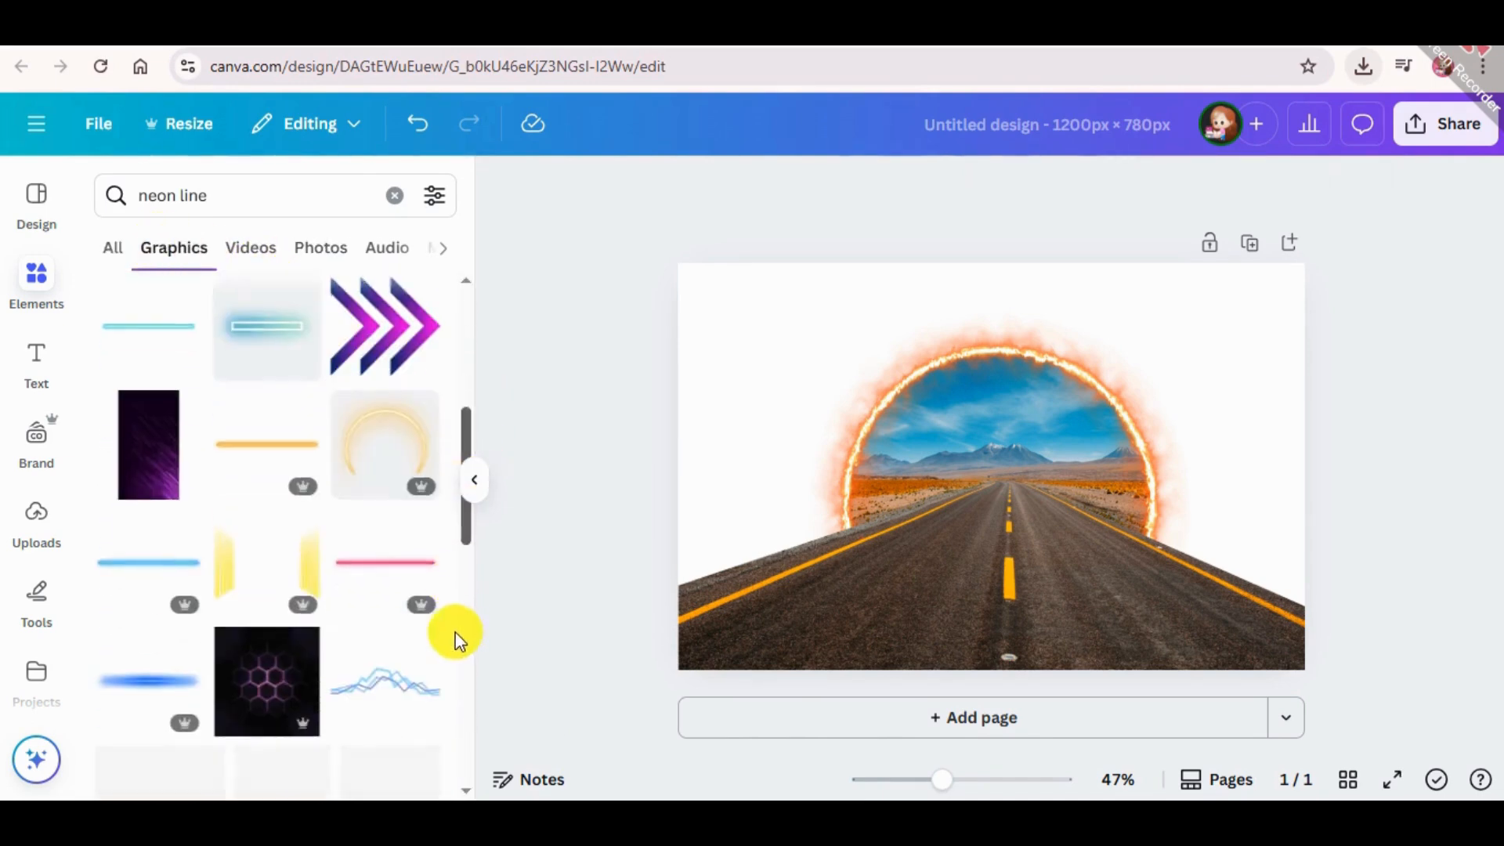
pyautogui.scroll(-2, 454, 632)
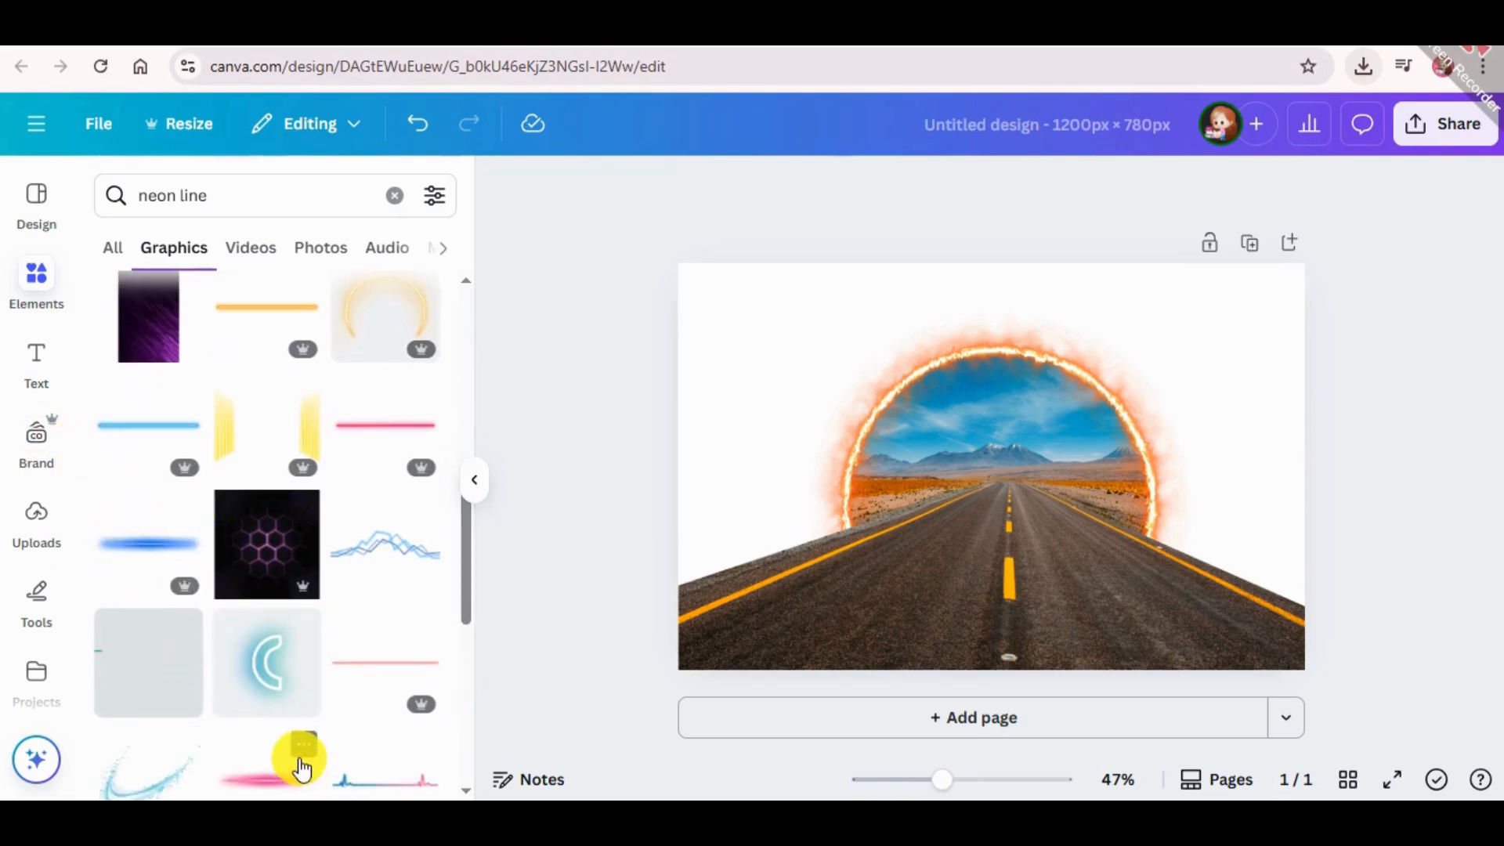
pyautogui.moveTo(468, 578); pyautogui.dragTo(467, 646)
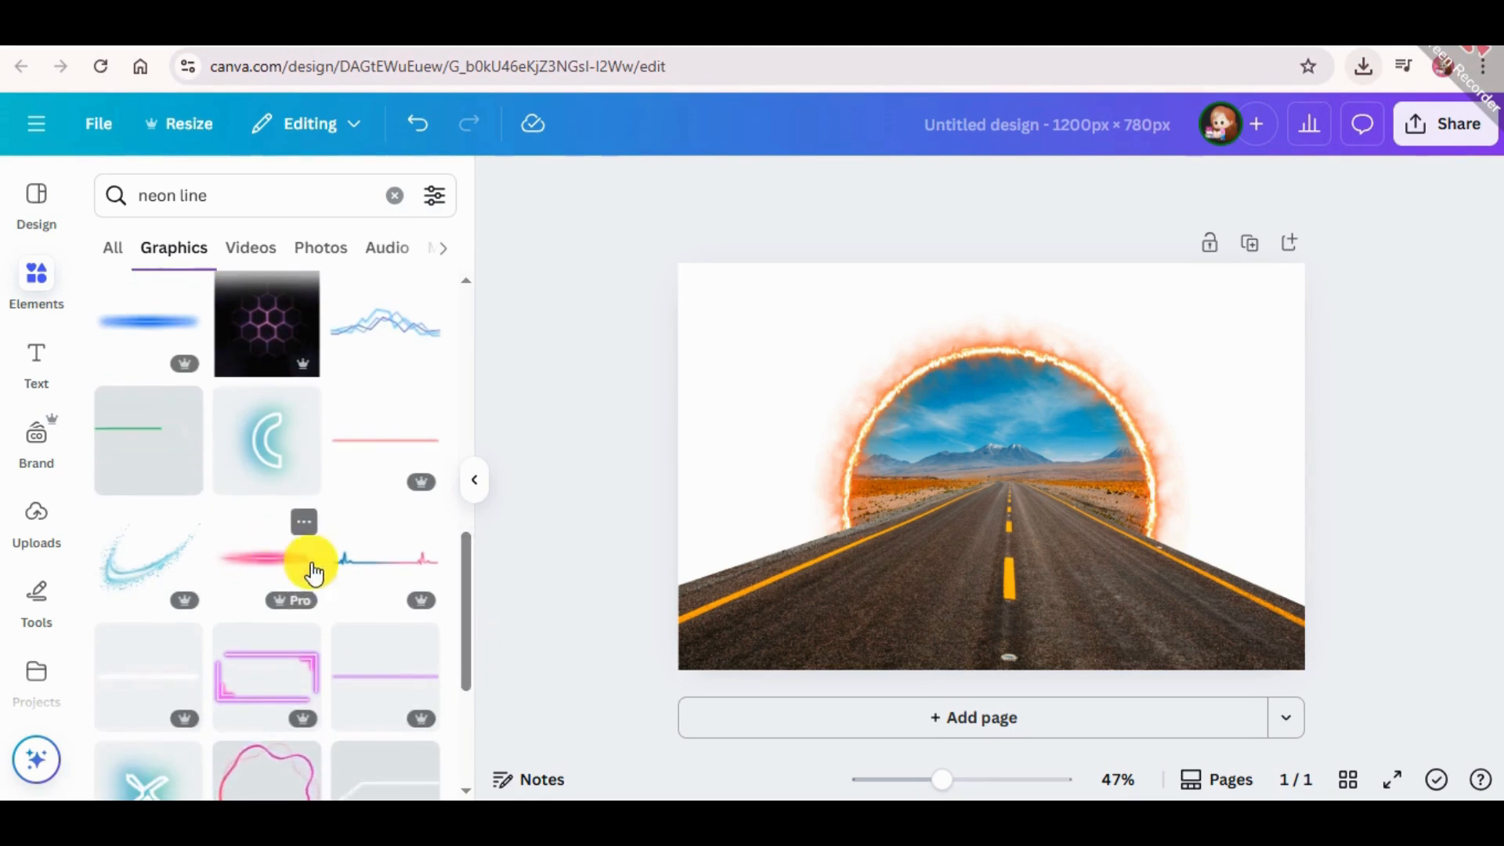
# Step: Open more elements by the Glowing Red Neon Line's creator, search their graphics for "neon line" and add the straight orange line
pyautogui.click(304, 522)
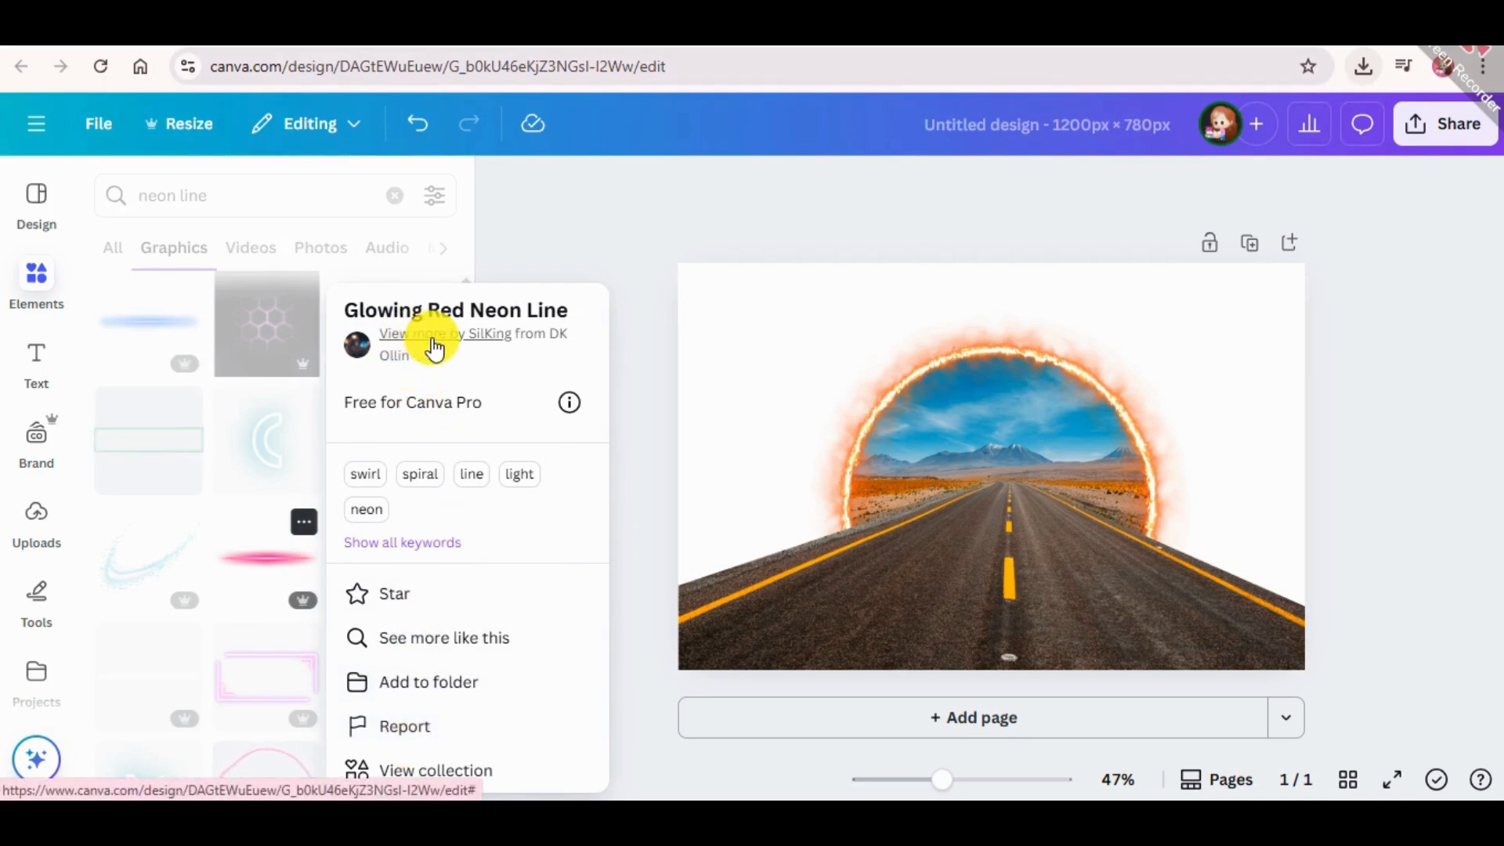
pyautogui.click(434, 349)
pyautogui.click(285, 302)
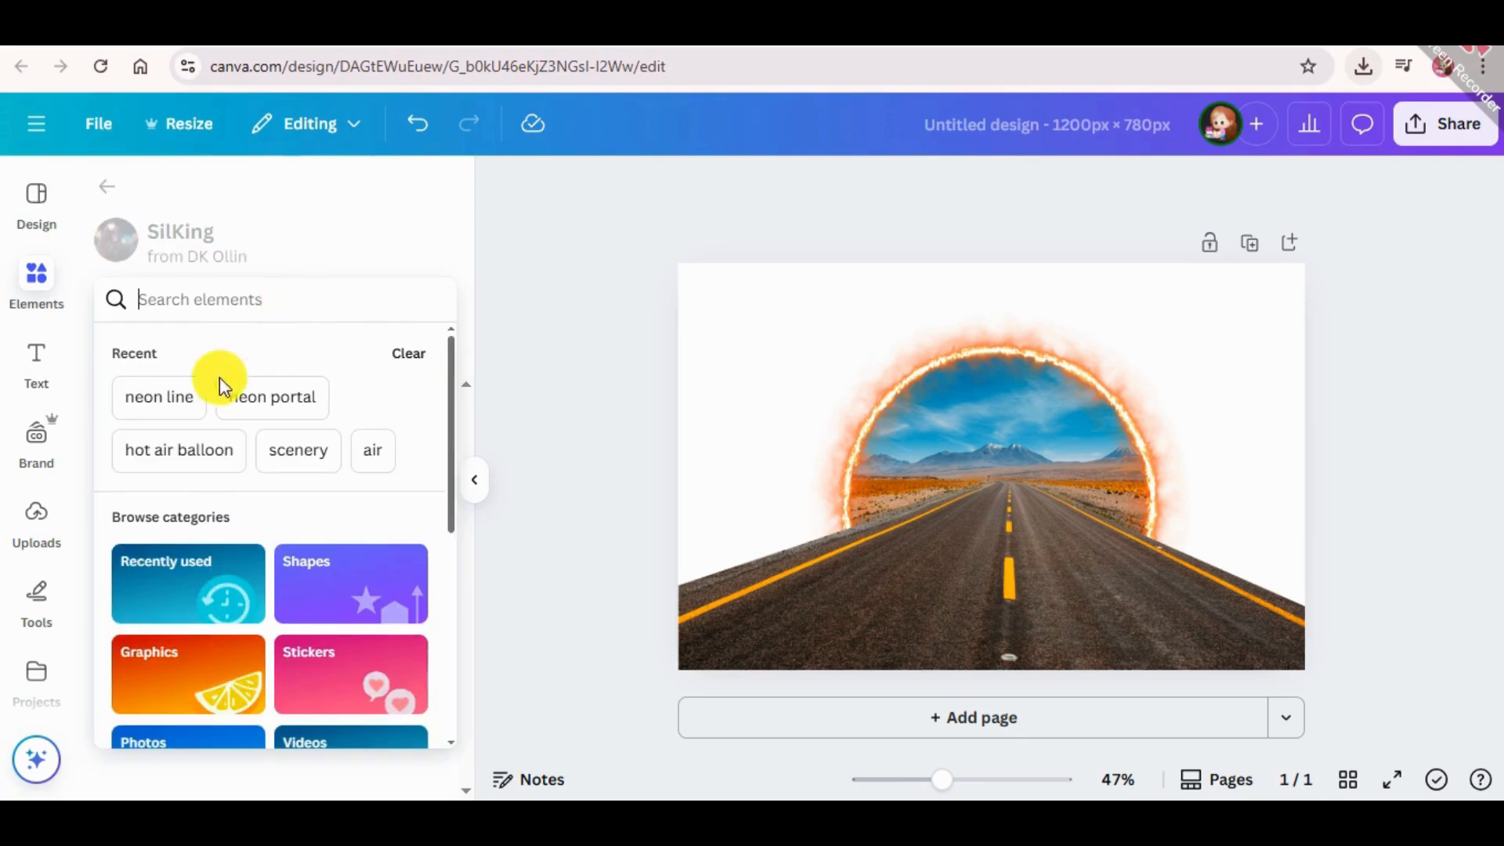
pyautogui.click(147, 403)
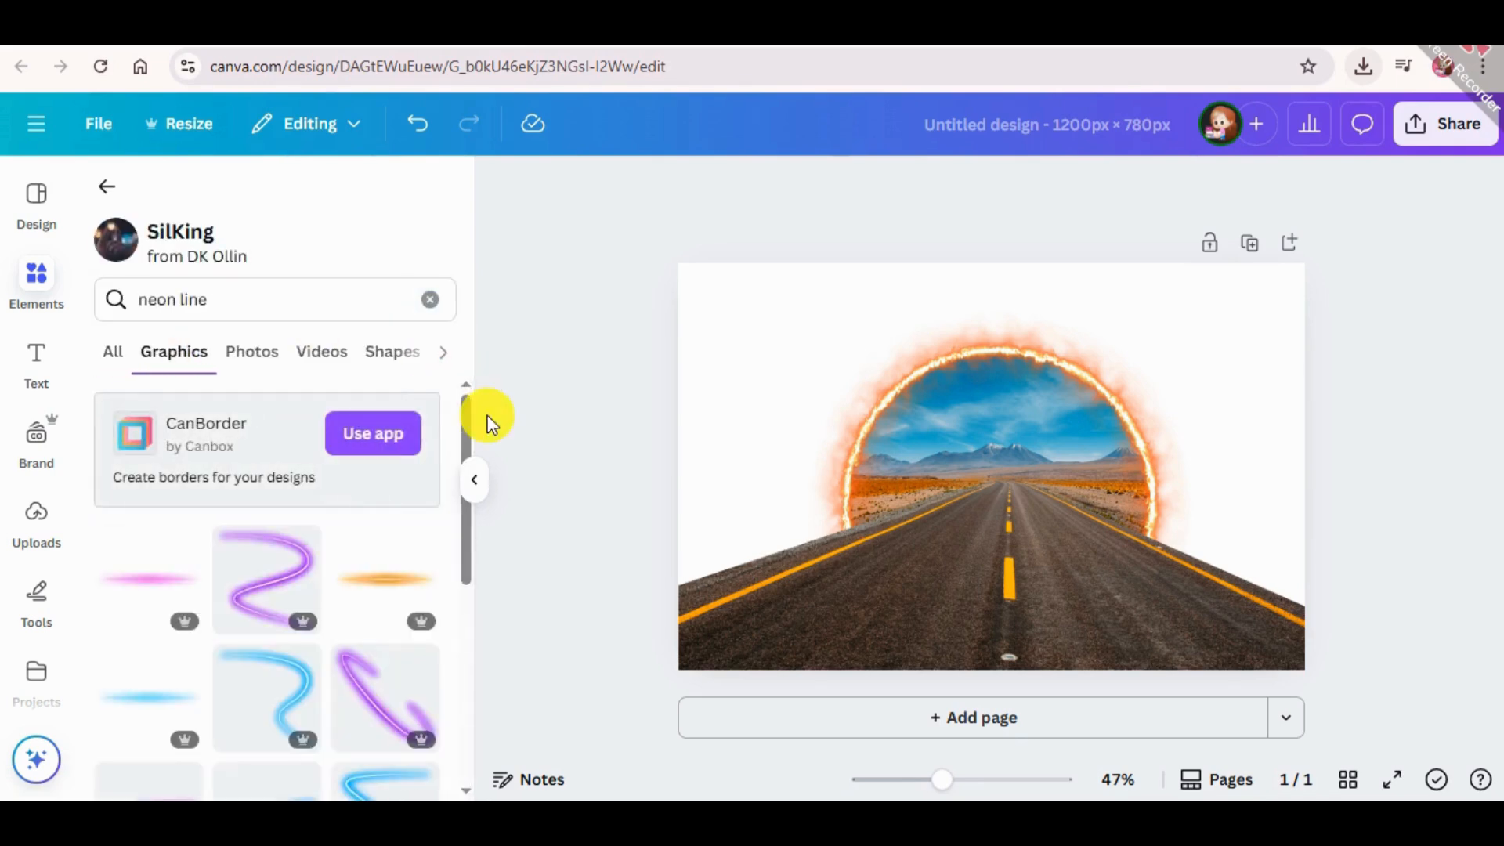
pyautogui.moveTo(467, 403); pyautogui.dragTo(469, 444)
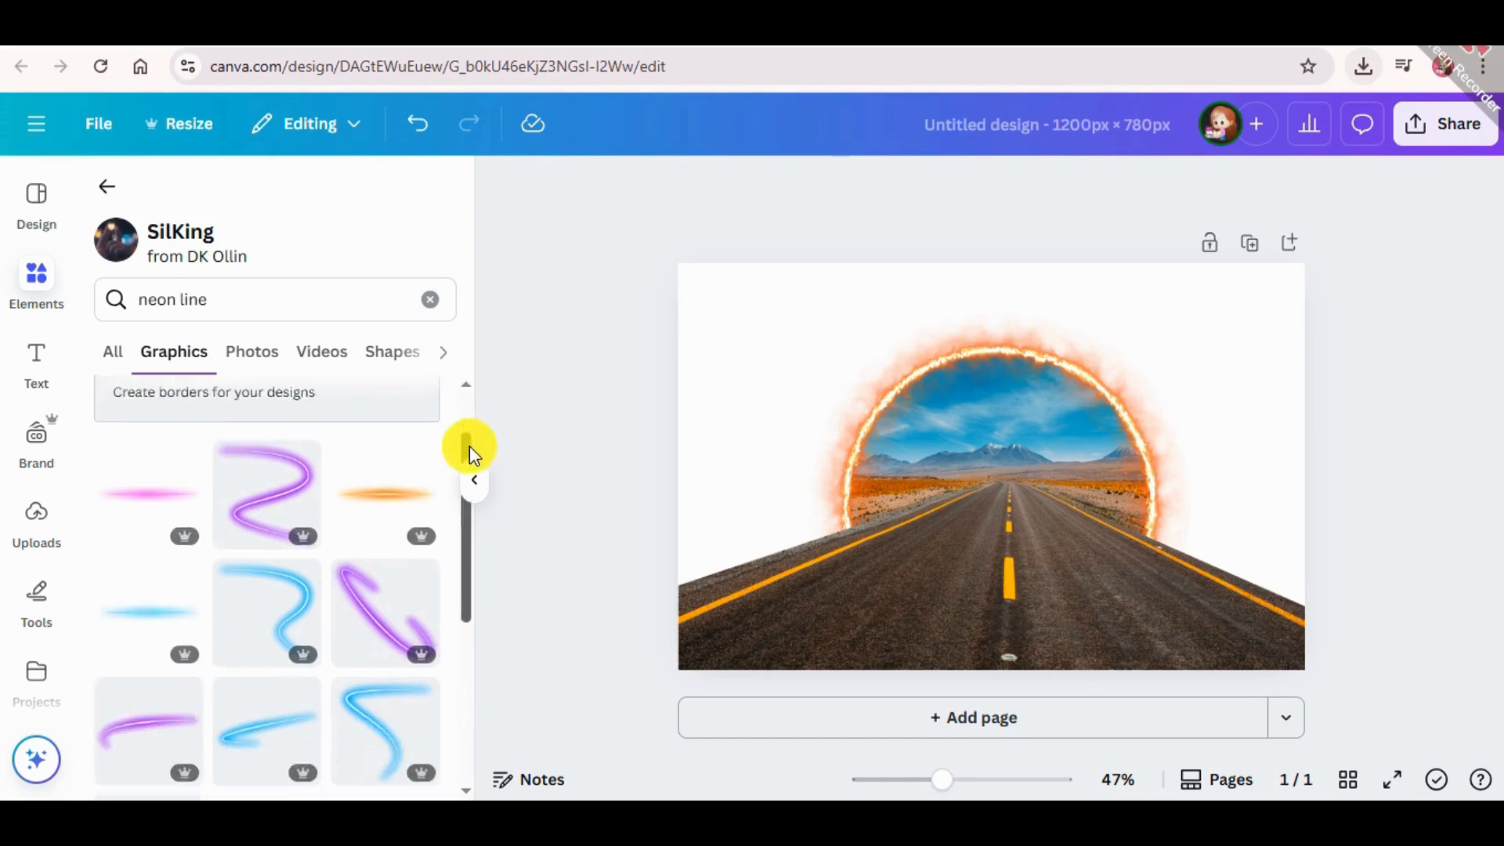
pyautogui.click(371, 470)
# Step: Shrink the orange neon line, tilt it to the road's slope and place it along the road's left edge
pyautogui.moveTo(1139, 496); pyautogui.dragTo(1077, 574)
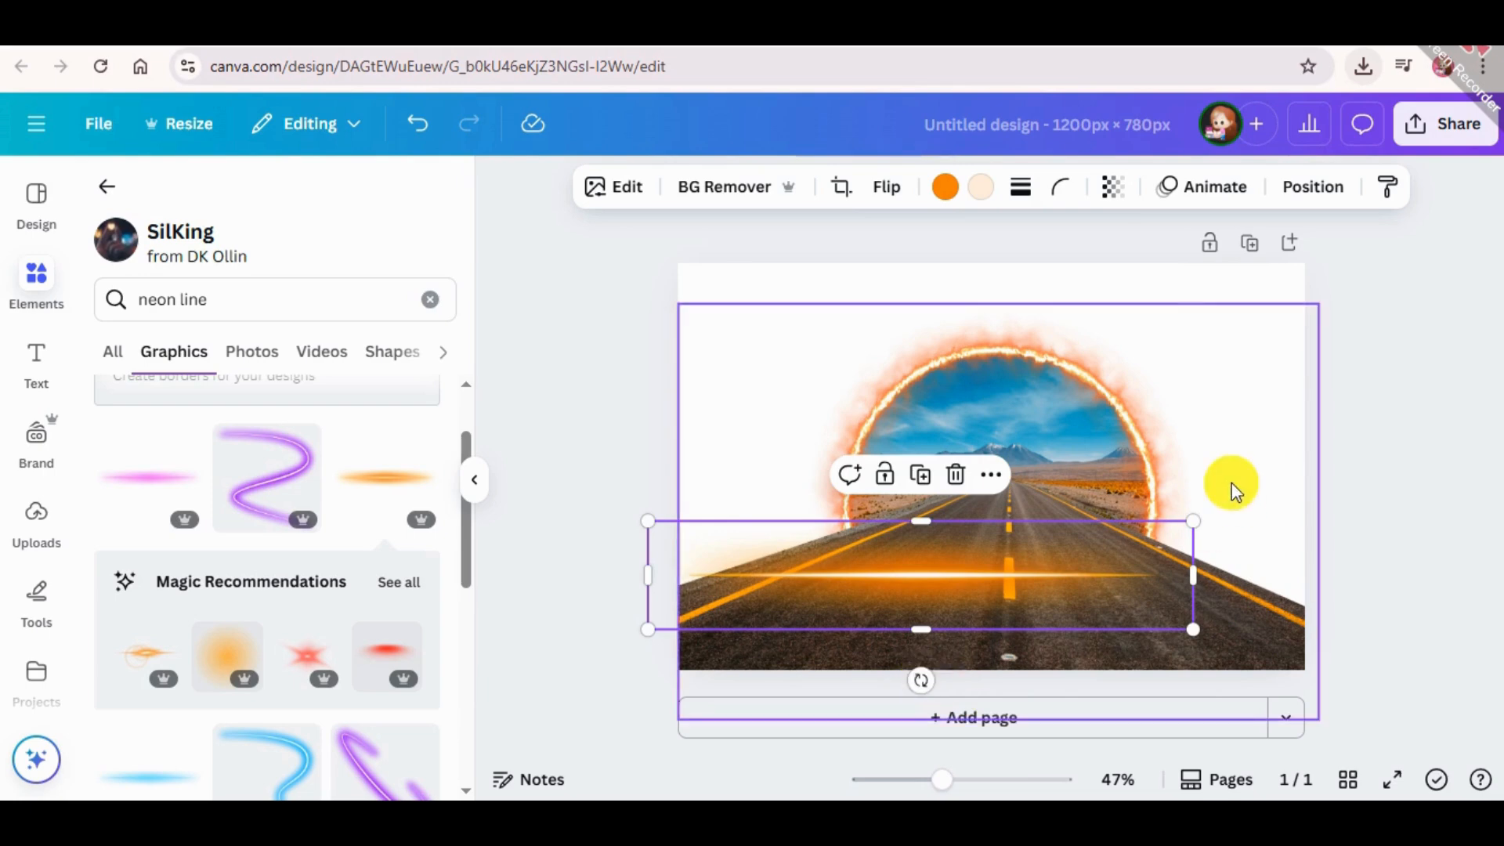
pyautogui.moveTo(1191, 520); pyautogui.dragTo(879, 611)
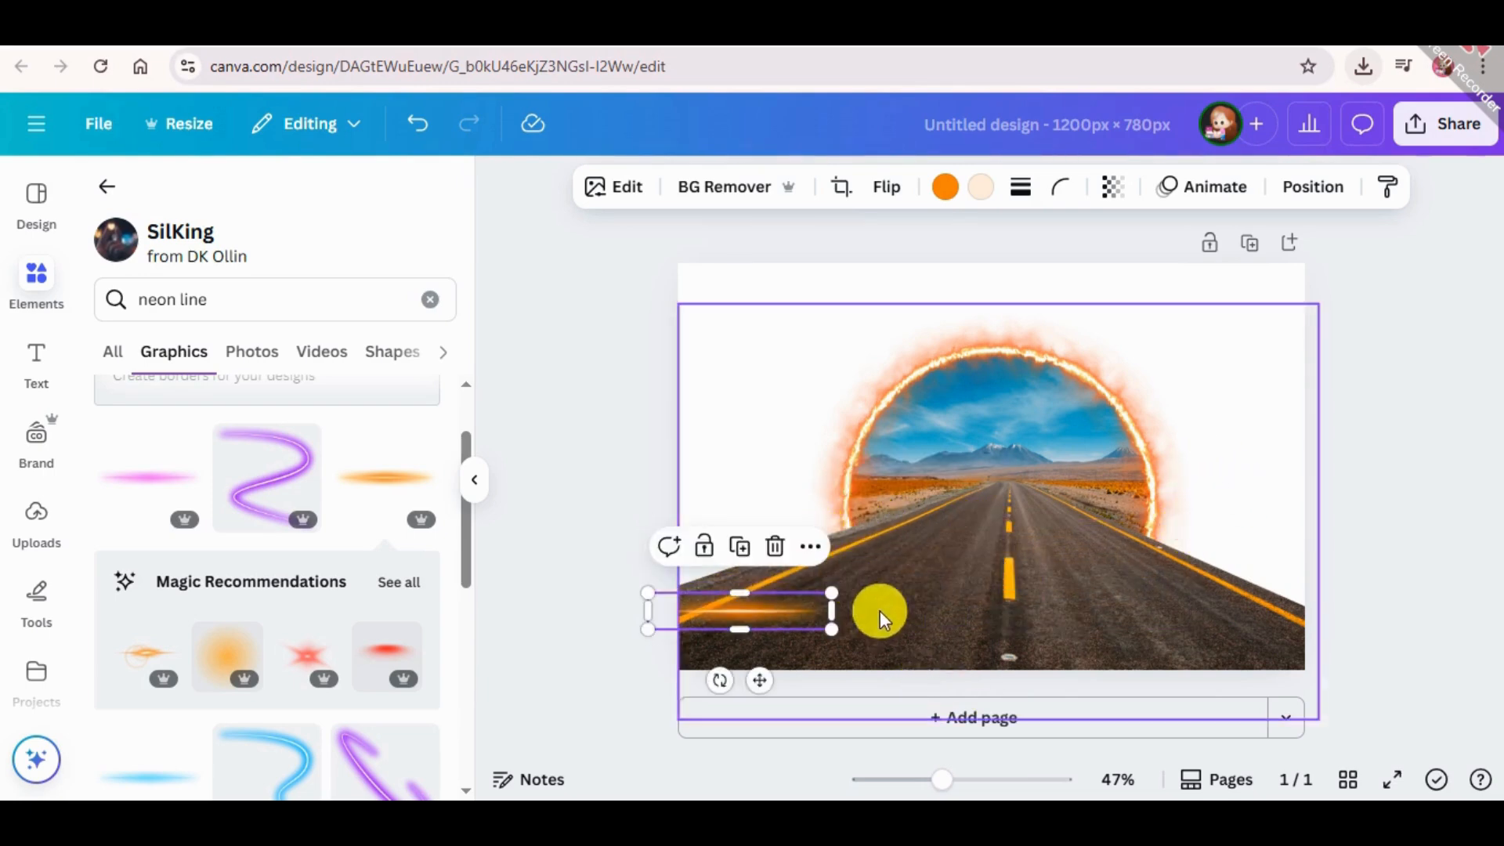
pyautogui.click(780, 679)
pyautogui.click(747, 600)
pyautogui.moveTo(711, 687); pyautogui.dragTo(744, 680)
pyautogui.moveTo(754, 603); pyautogui.dragTo(760, 556)
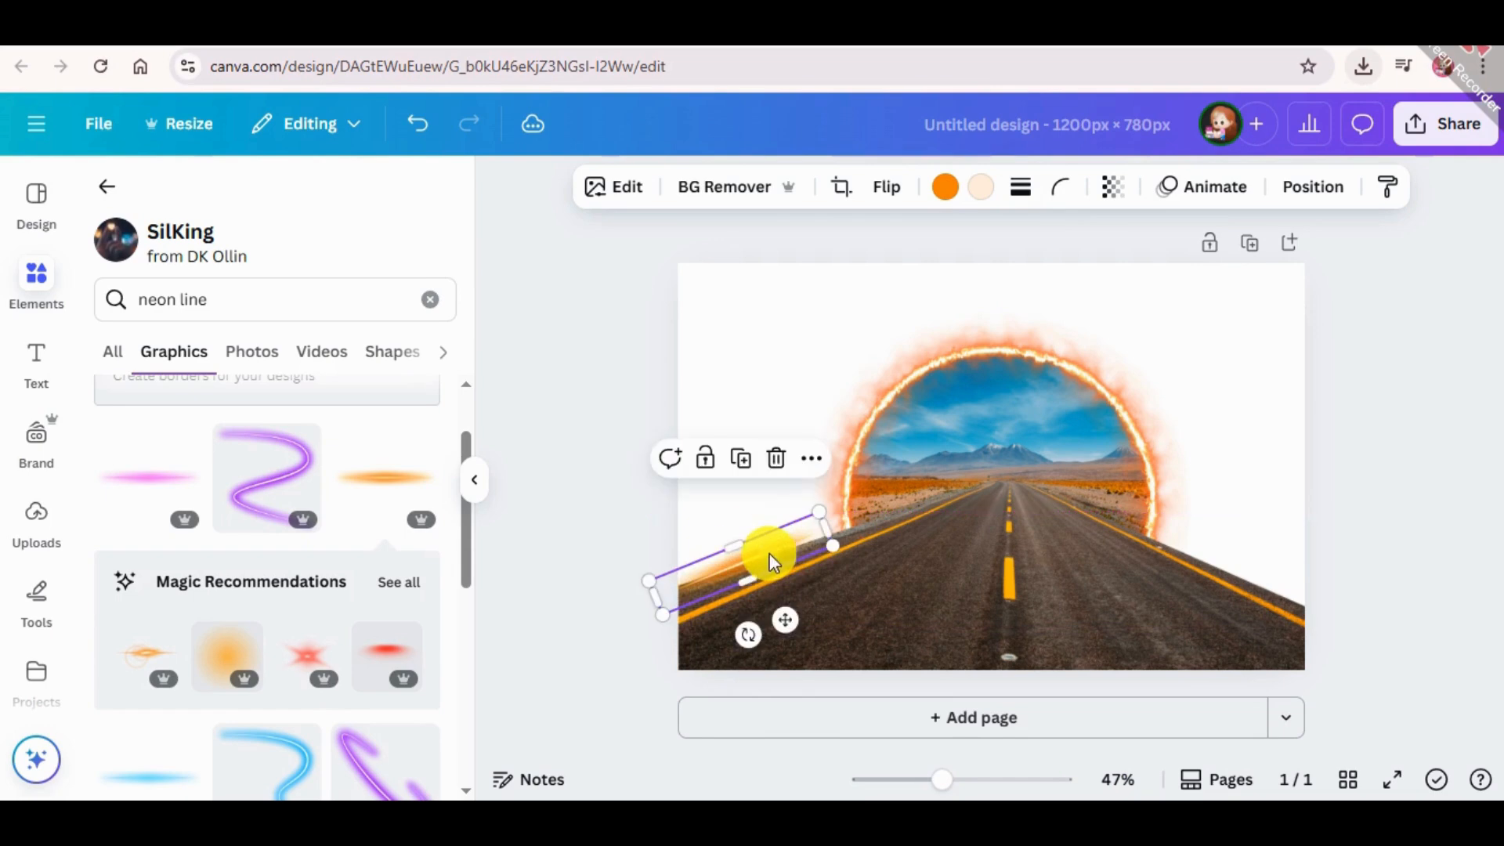
# Step: Lengthen the neon line slightly and fine-tune its tilt along the left road edge, undoing any accidental shift of the road cutout
pyautogui.moveTo(748, 634); pyautogui.dragTo(742, 630)
pyautogui.moveTo(838, 546); pyautogui.dragTo(876, 556)
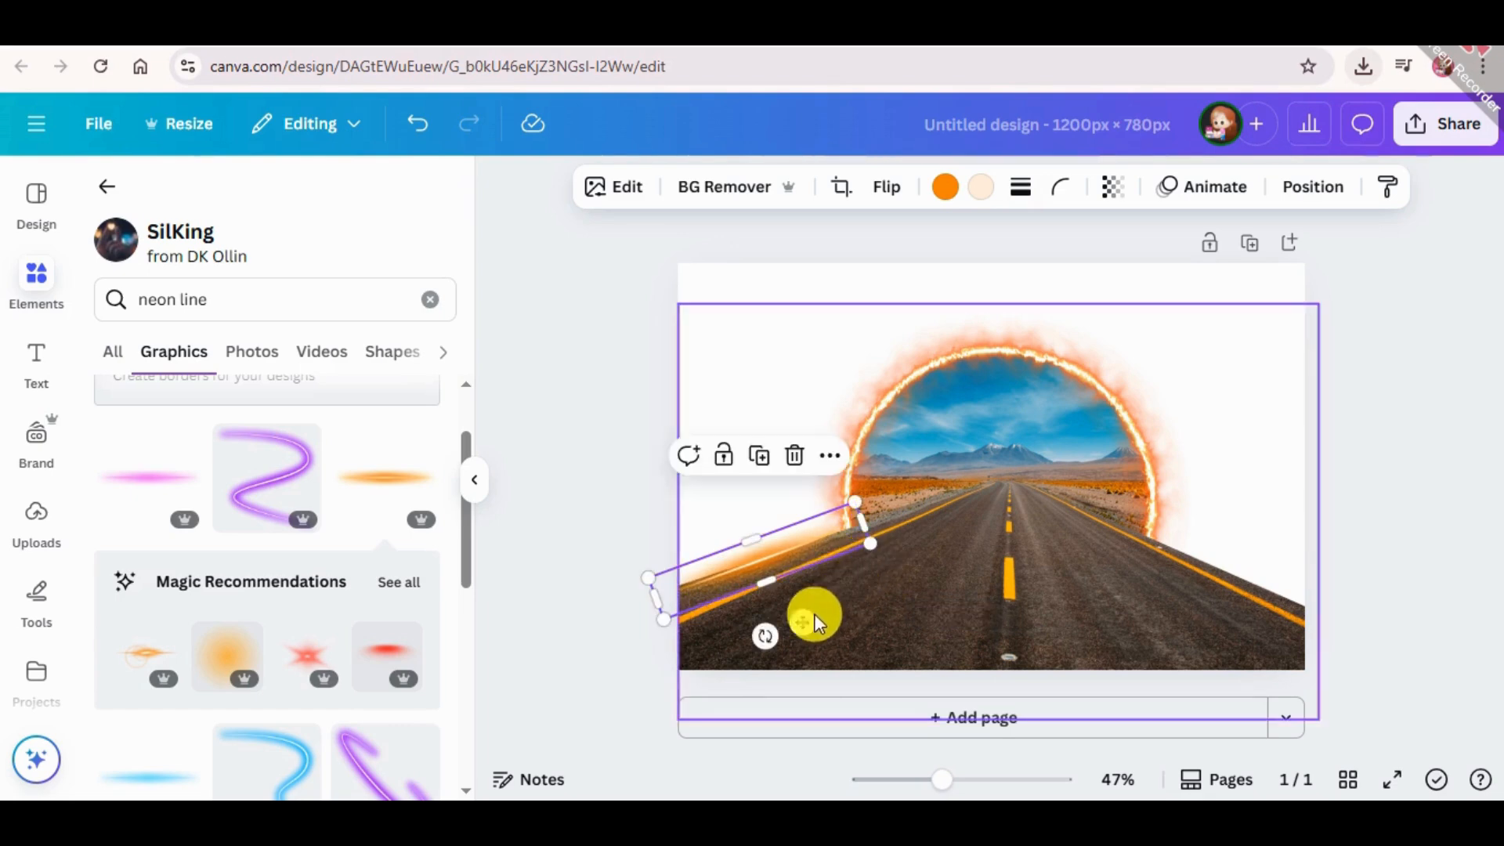
pyautogui.moveTo(768, 640); pyautogui.dragTo(768, 645)
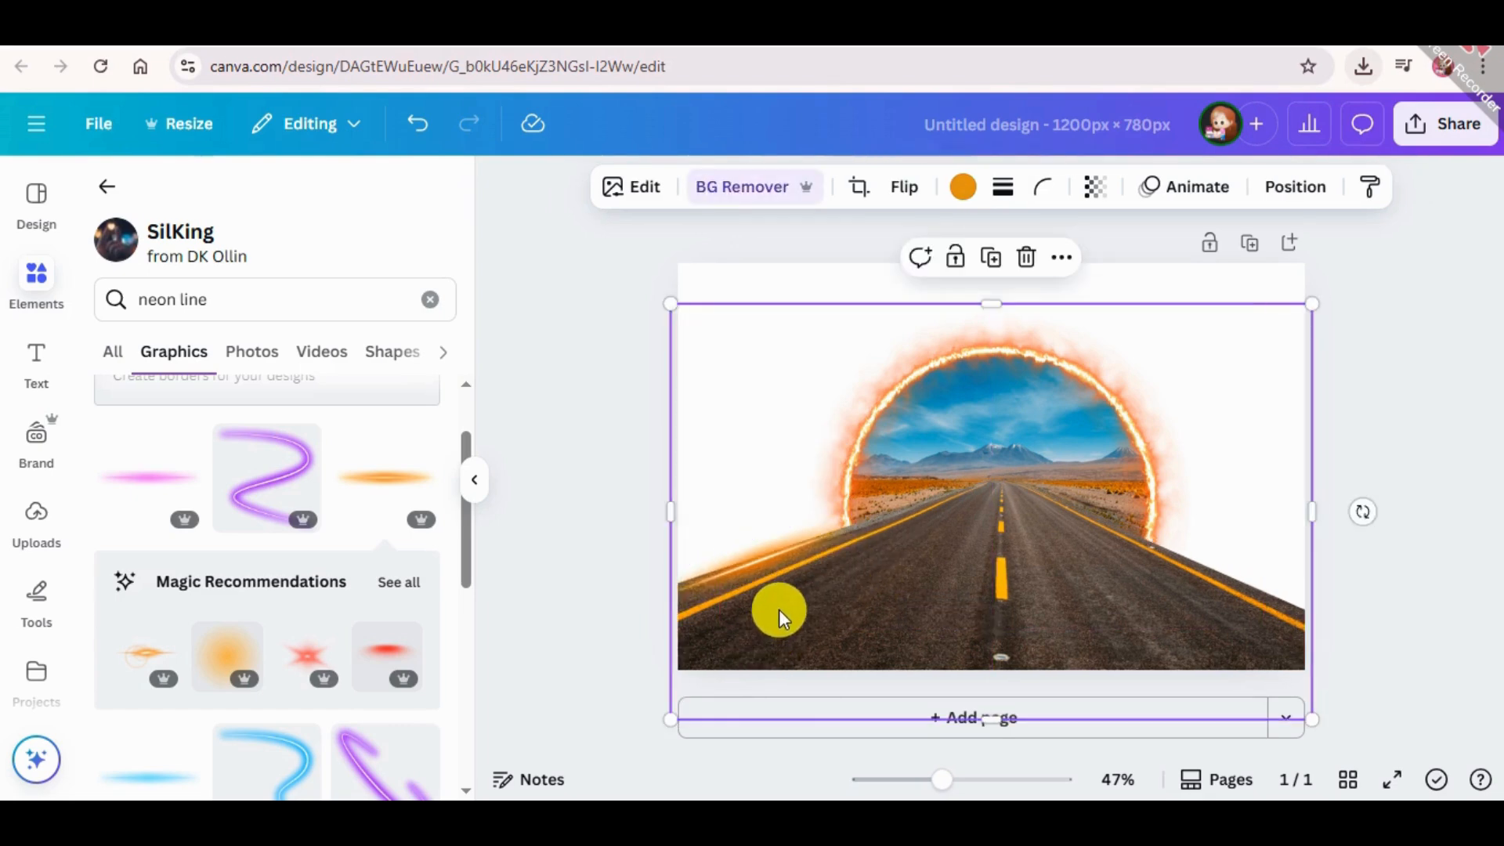
pyautogui.hotkey('ctrl', 'z')
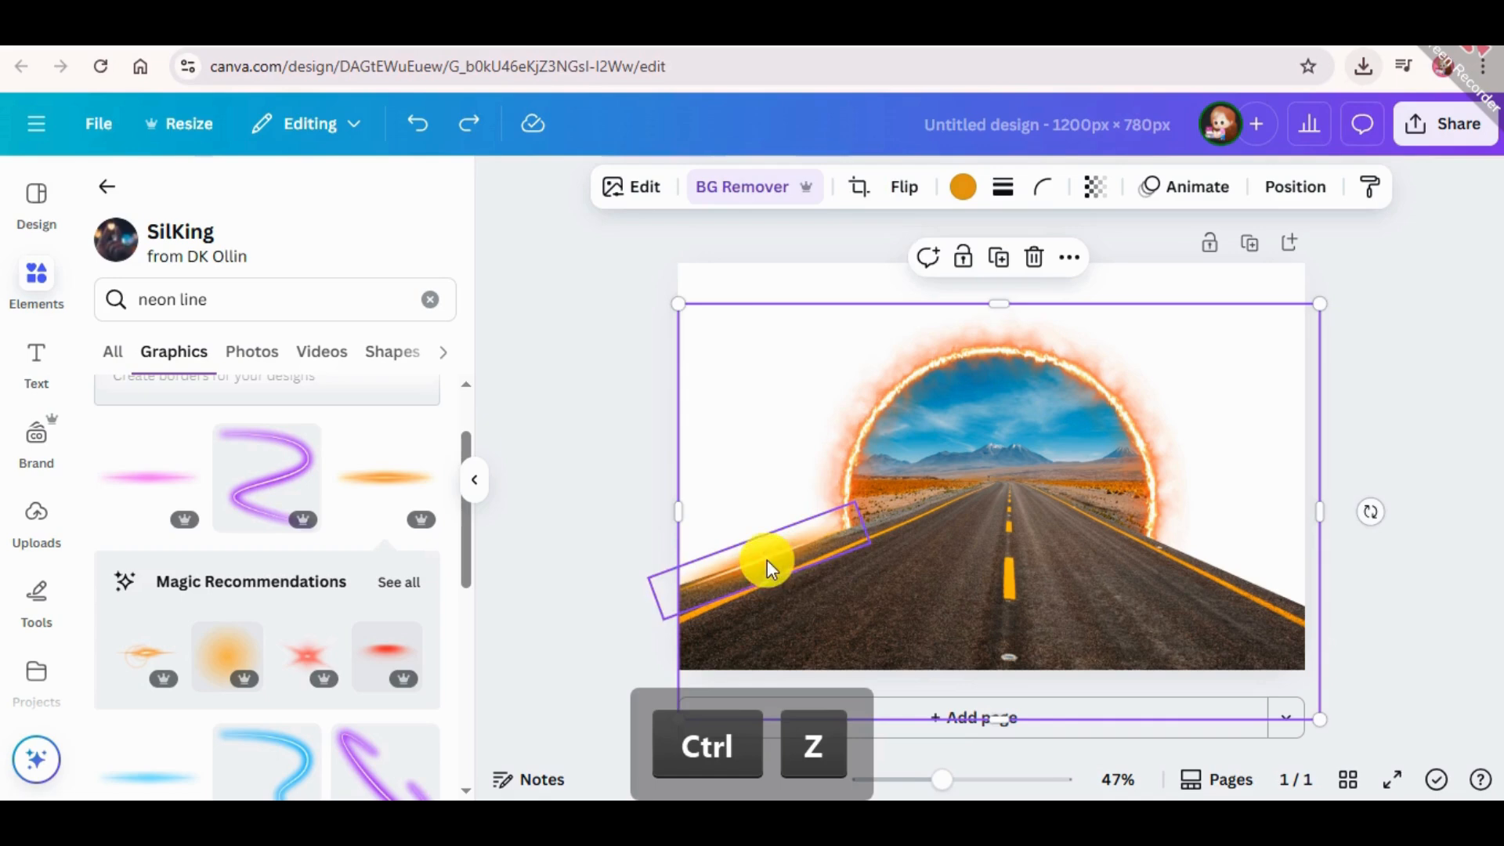
pyautogui.click(767, 559)
pyautogui.moveTo(753, 621); pyautogui.dragTo(761, 627)
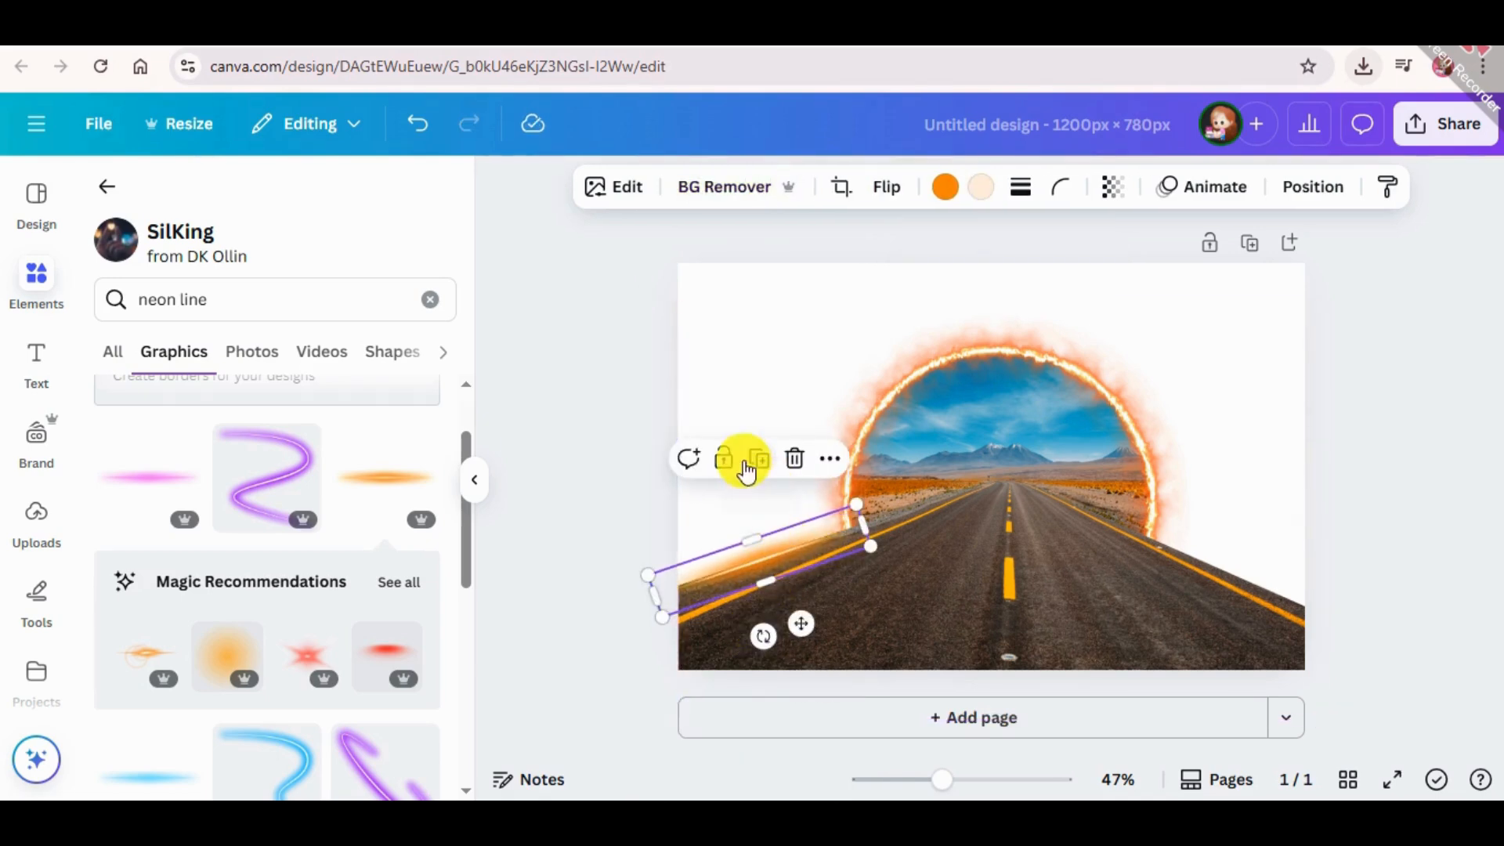
# Step: Duplicate the orange neon line and place the copy, sloping the opposite way, along the road's right edge
pyautogui.moveTo(829, 564); pyautogui.dragTo(1239, 579)
pyautogui.click(1426, 419)
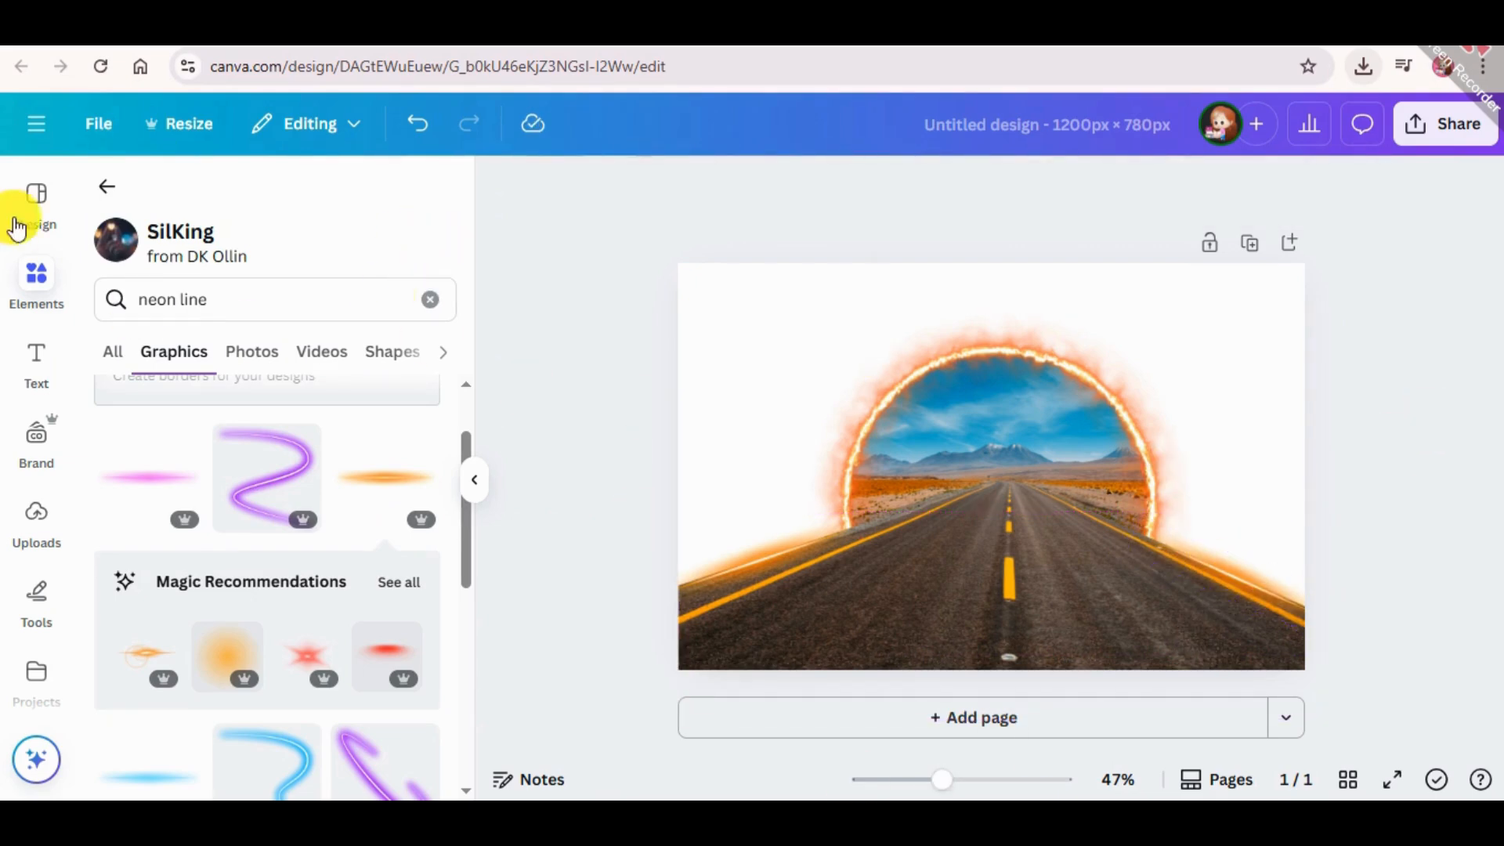
# Step: Leave the creator's collection and search all photos for "scenery"
pyautogui.click(110, 196)
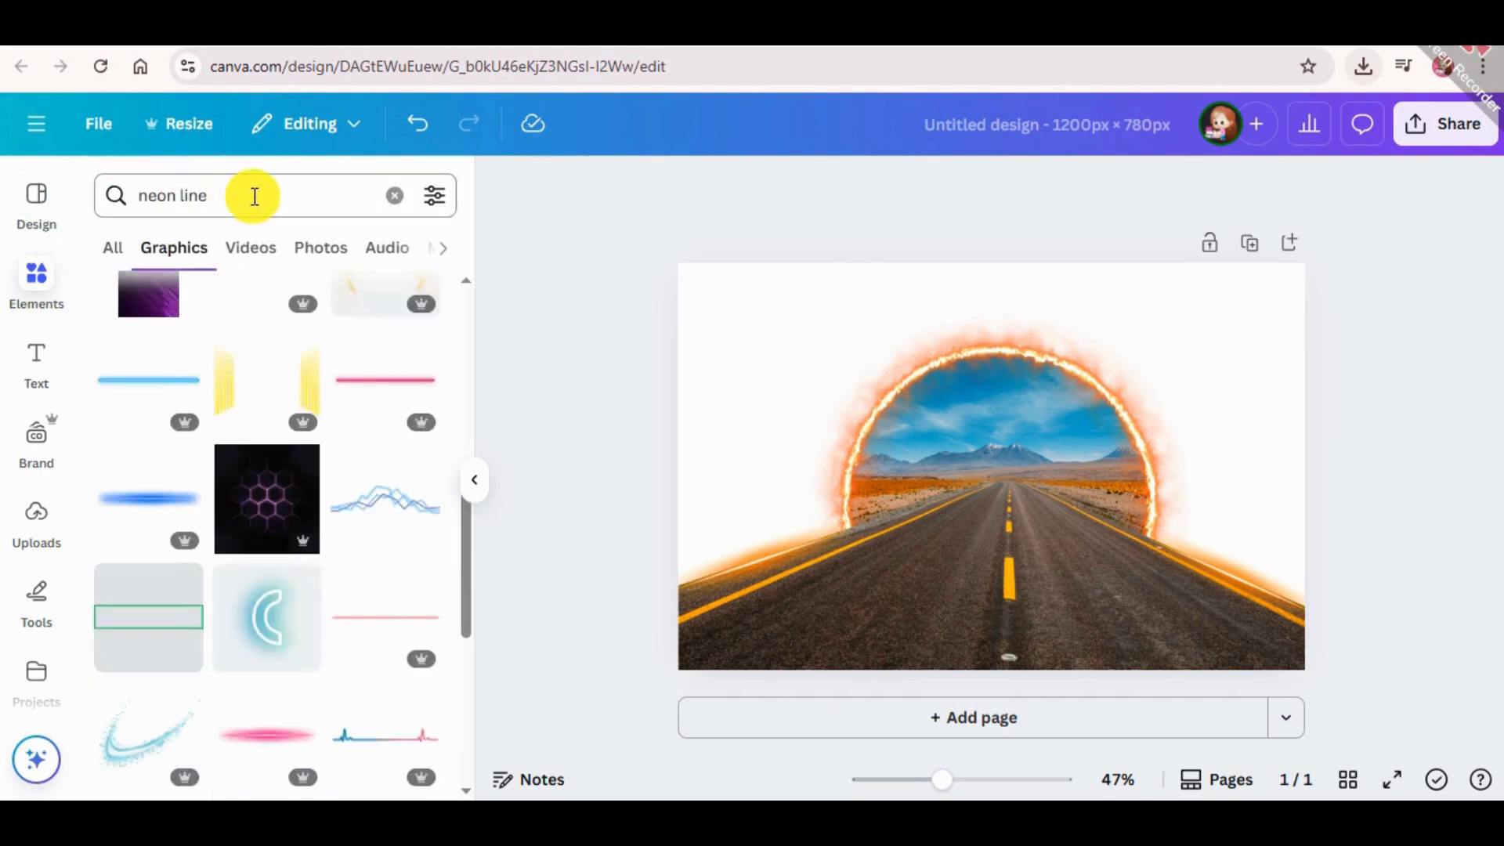
pyautogui.click(249, 196)
pyautogui.press('BackSpace')
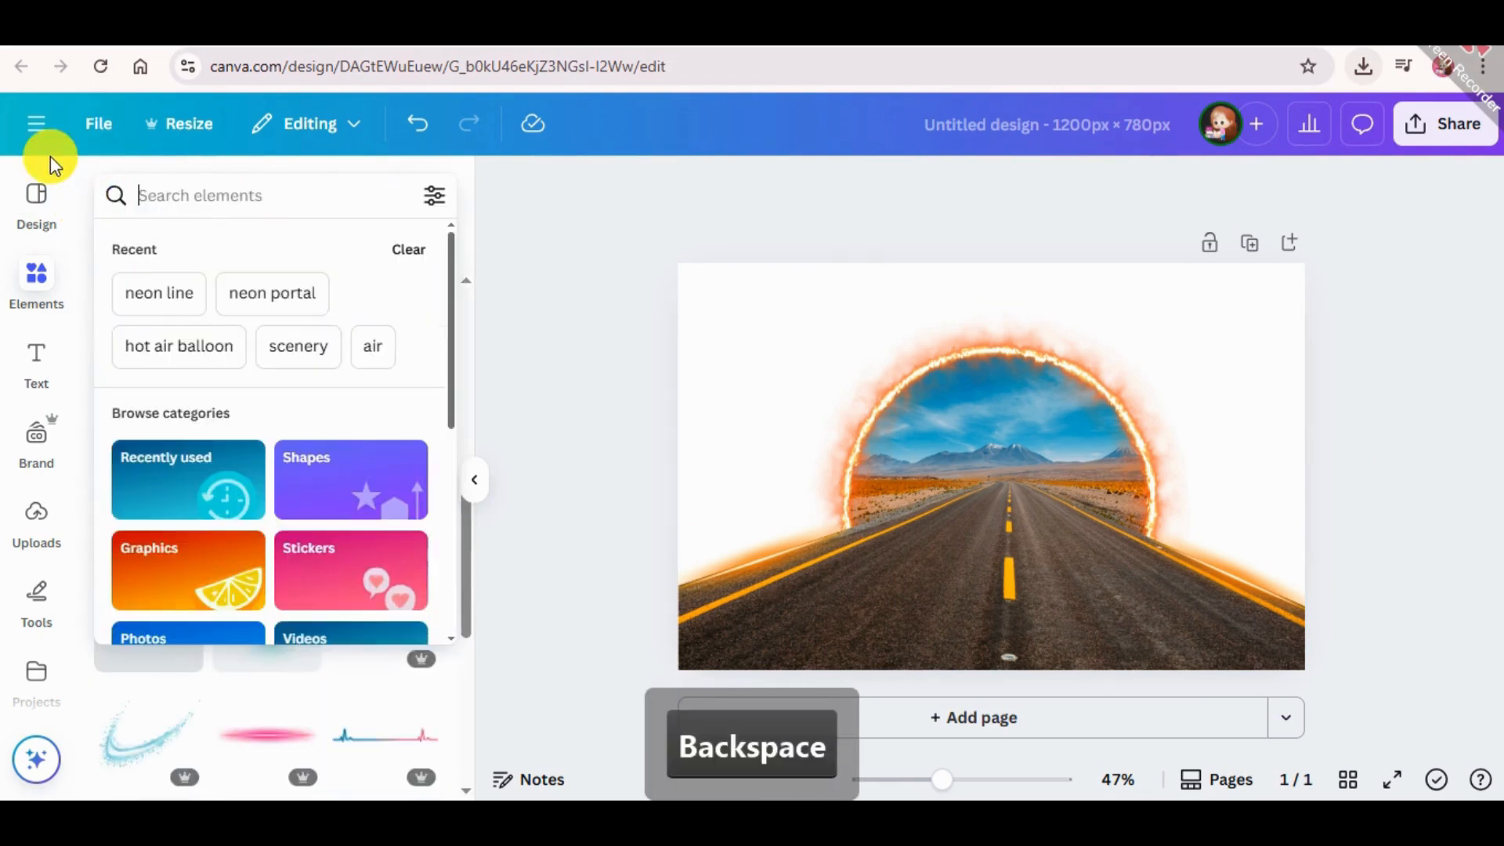
pyautogui.click(287, 347)
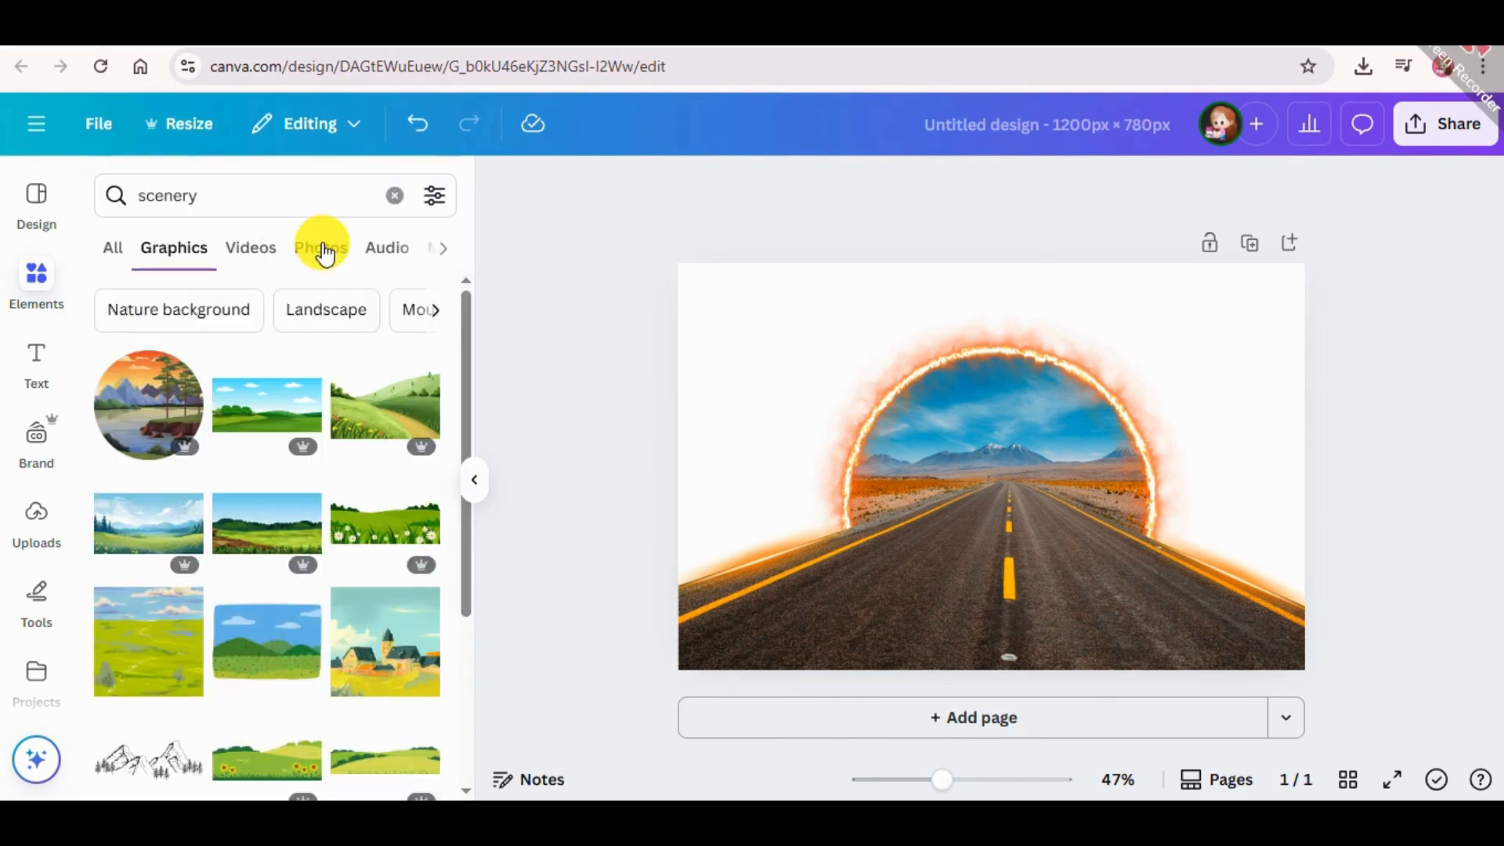
pyautogui.click(324, 253)
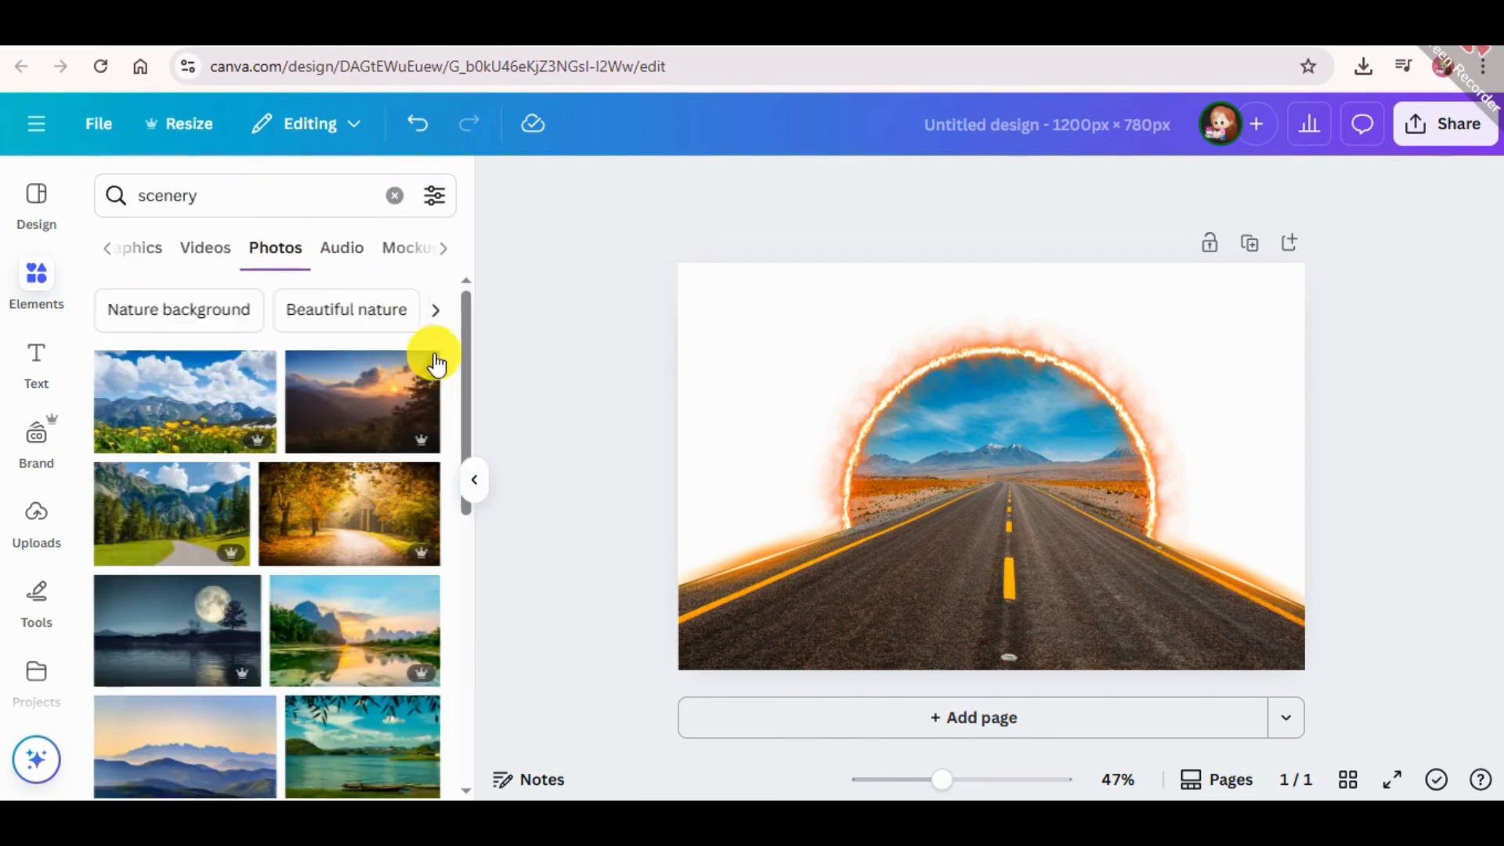
pyautogui.moveTo(470, 374); pyautogui.dragTo(481, 473)
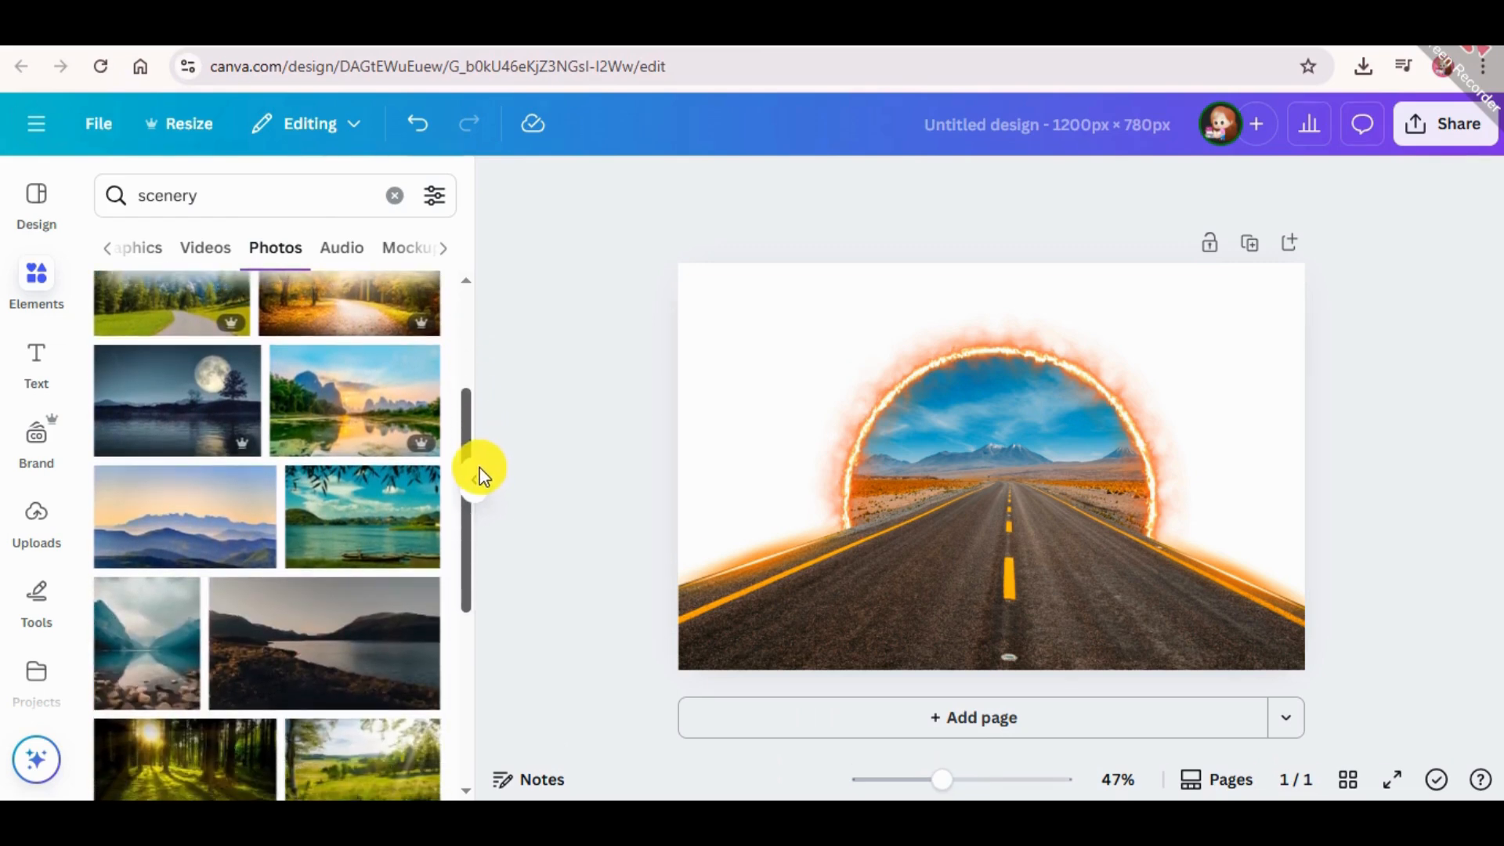
# Step: Add the misty blue mountains photo with the pale orange sky and set it as the page background
pyautogui.click(206, 533)
pyautogui.rightClick(872, 437)
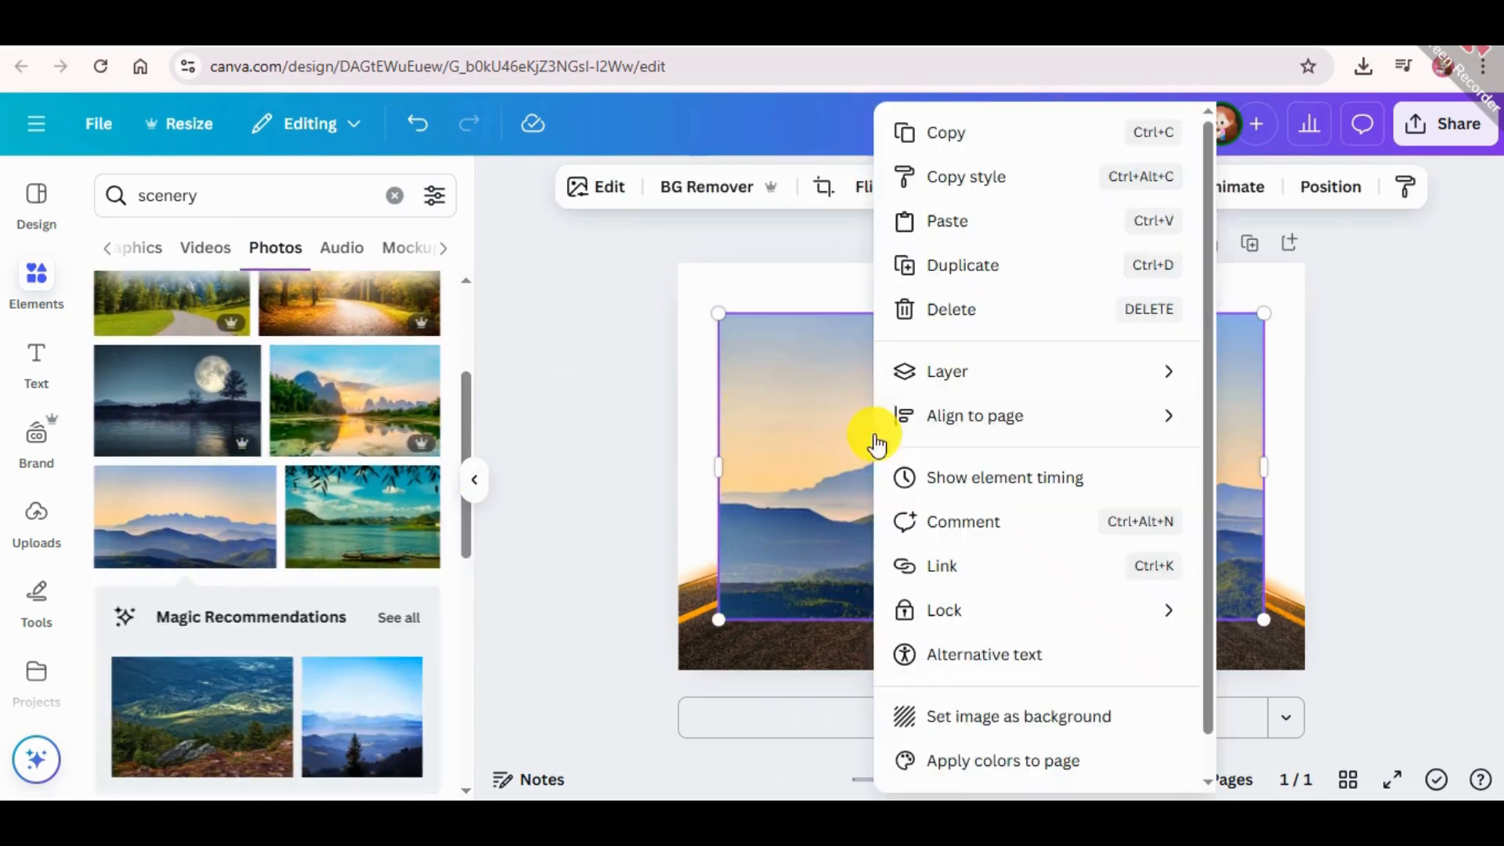
pyautogui.click(1017, 728)
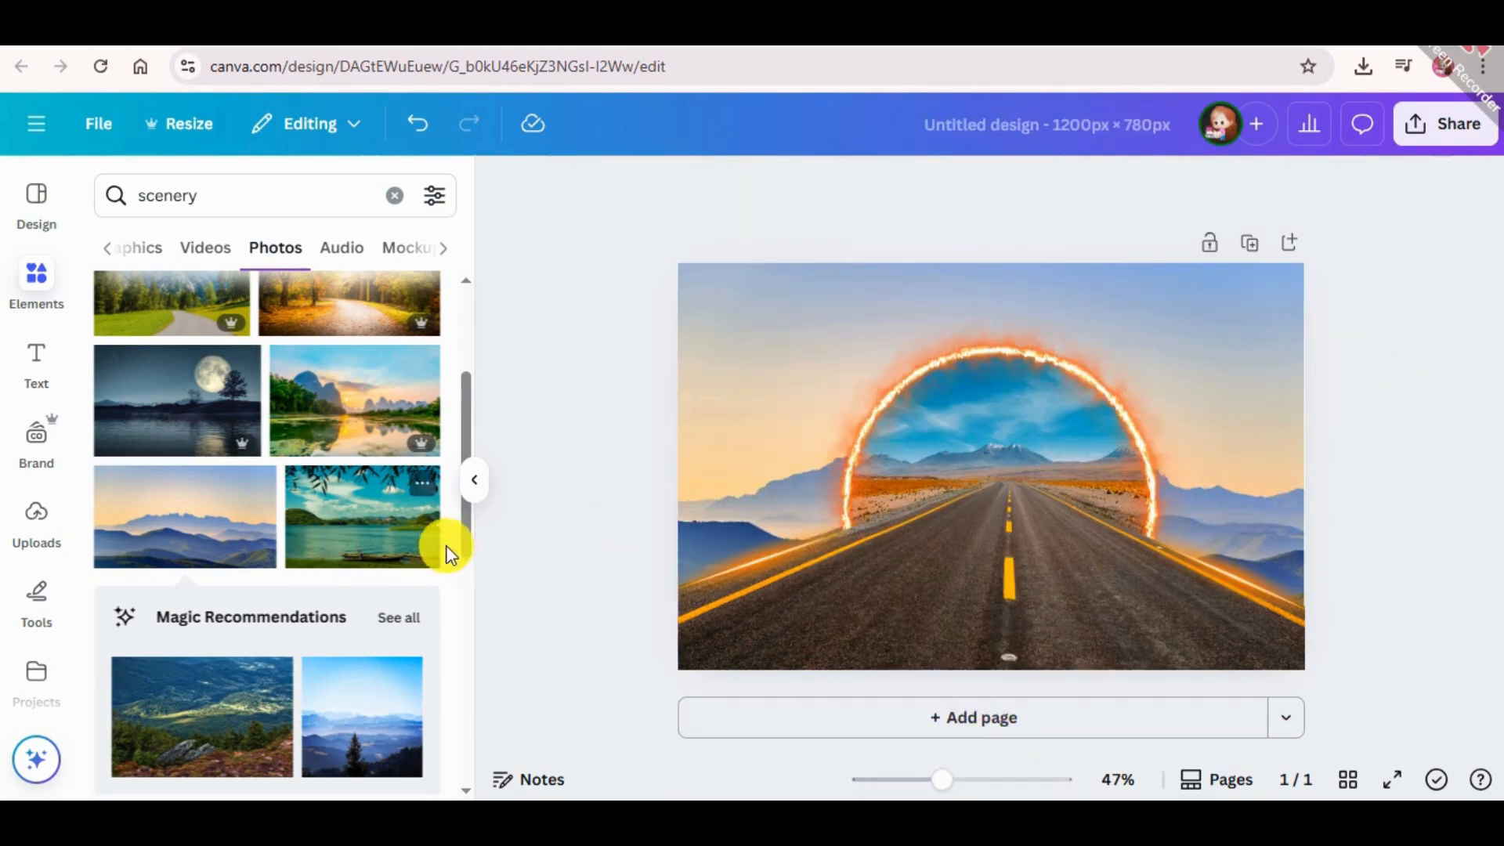
# Step: Add the misty mountains photo with the soft pink-and-grey sky and set it as the new page background
pyautogui.scroll(-10, 462, 595)
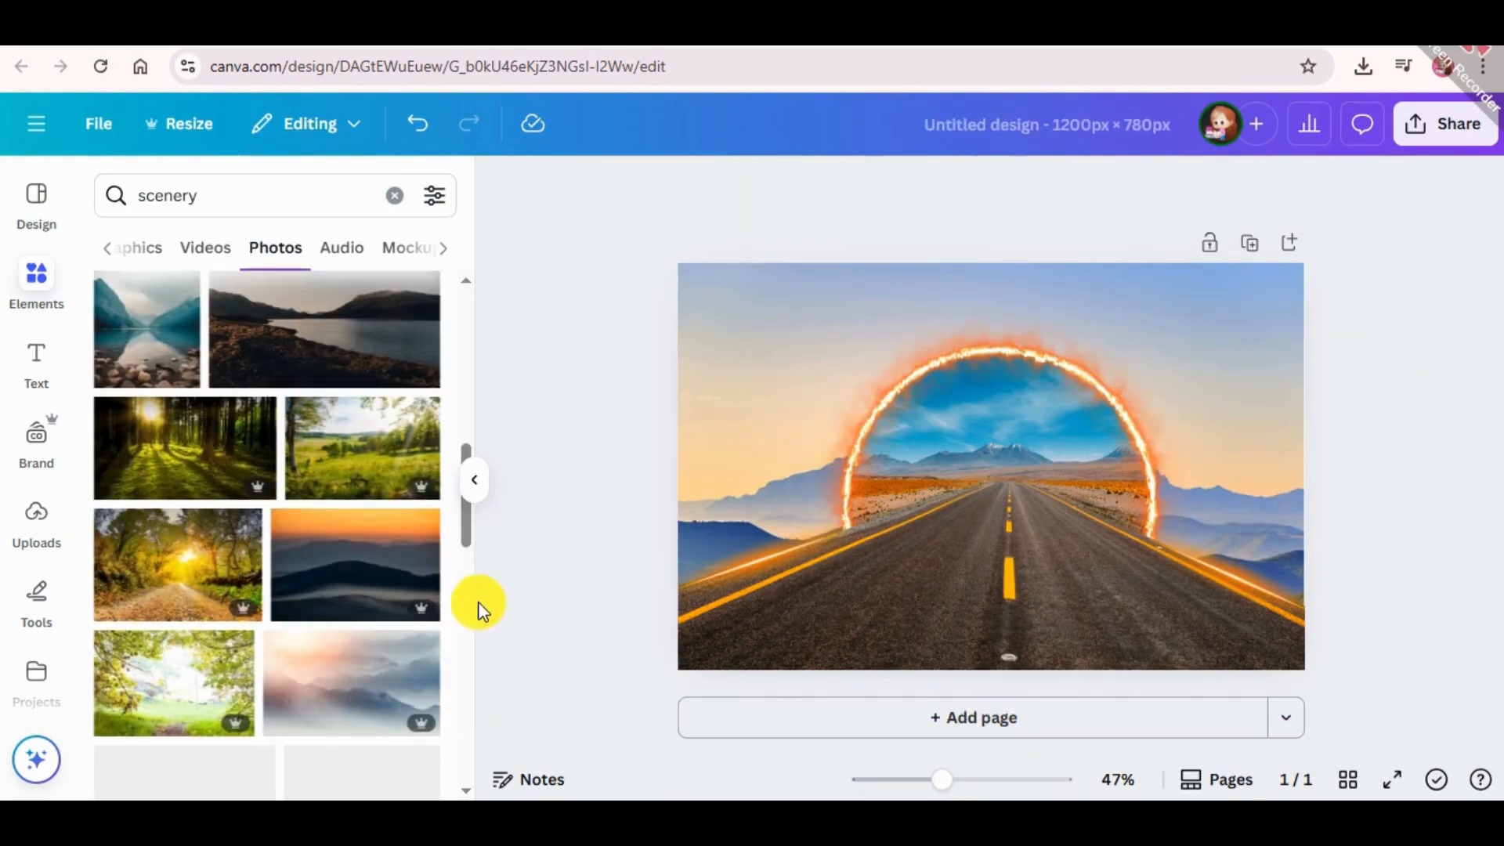
pyautogui.click(314, 671)
pyautogui.rightClick(805, 390)
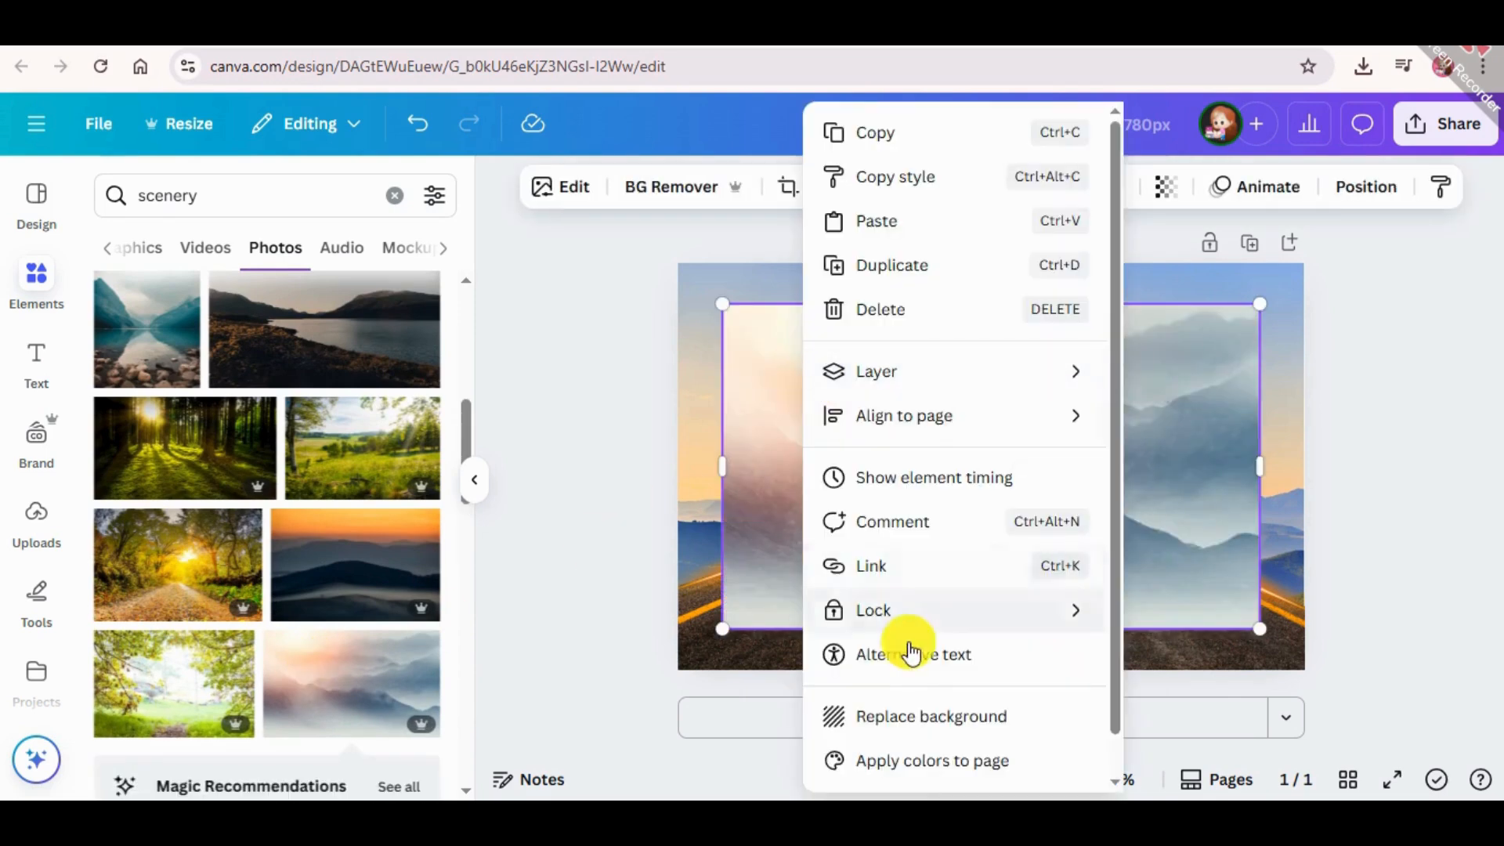
pyautogui.click(890, 723)
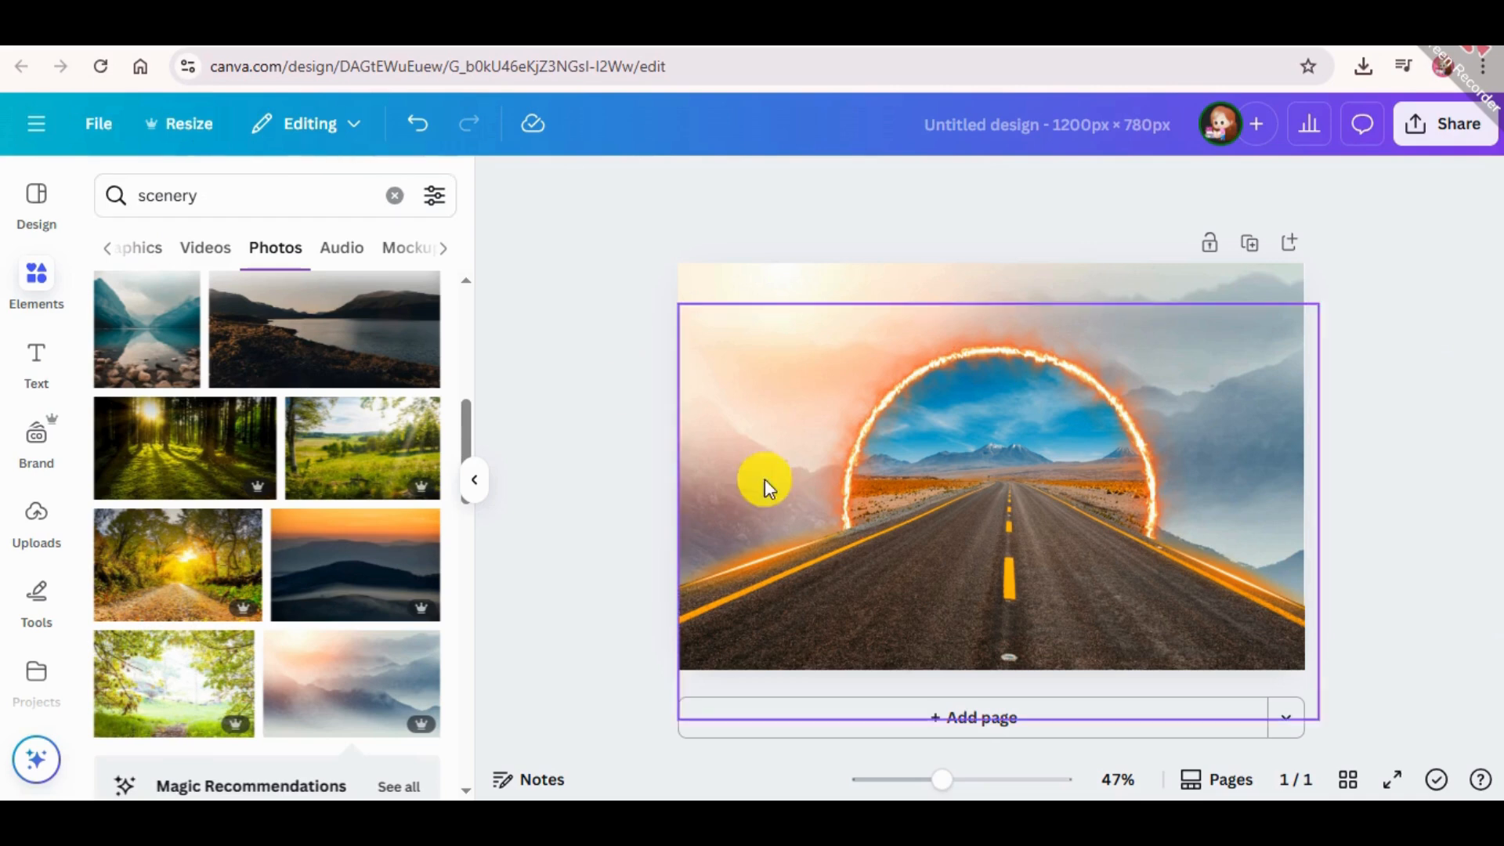
# Step: Replace the "scenery" photo search with the recent search "hot air balloon"
pyautogui.click(239, 208)
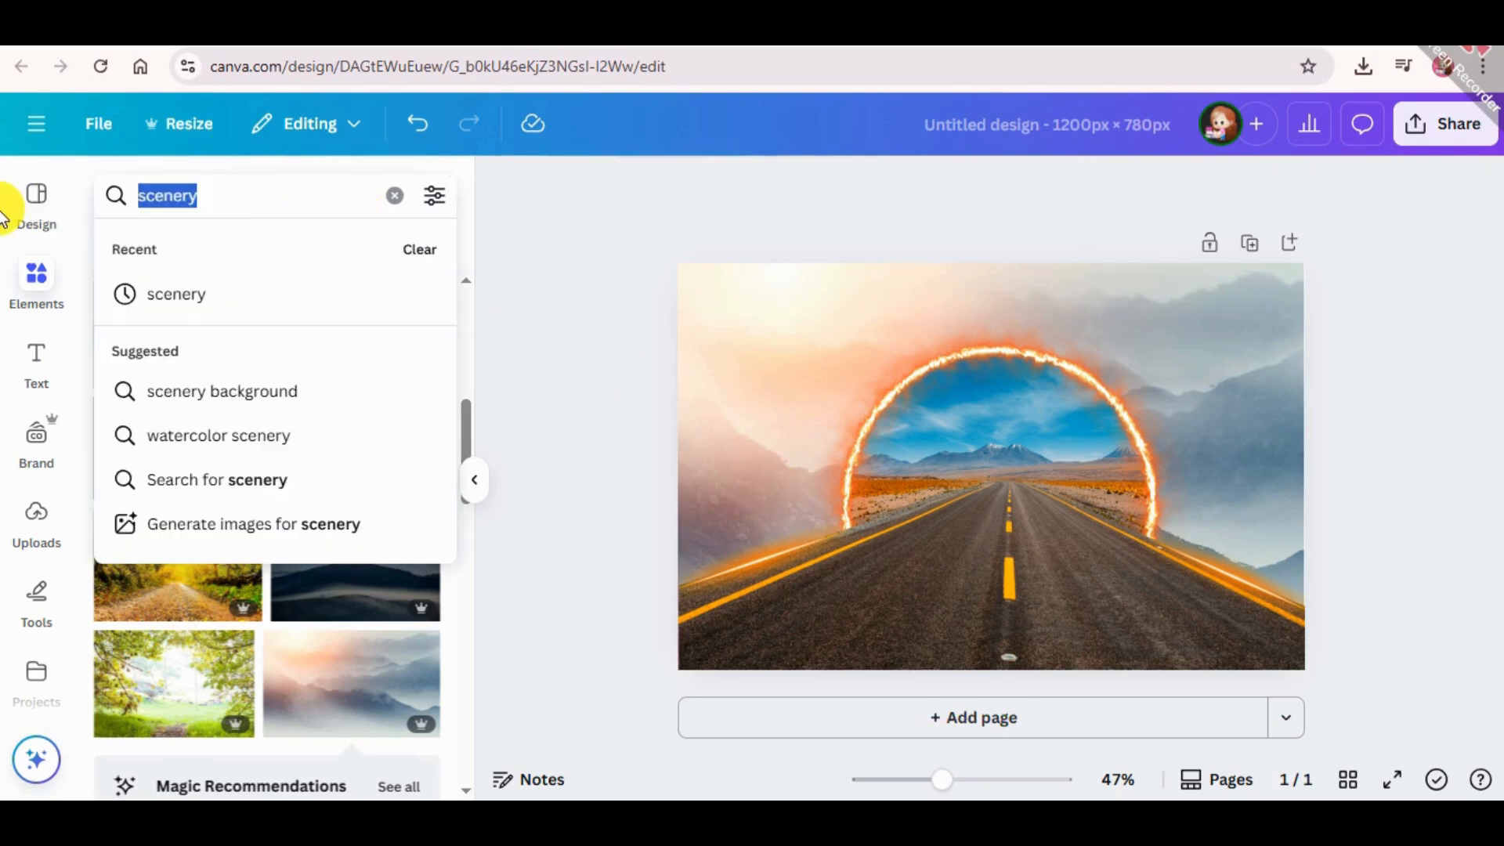
pyautogui.press('BackSpace')
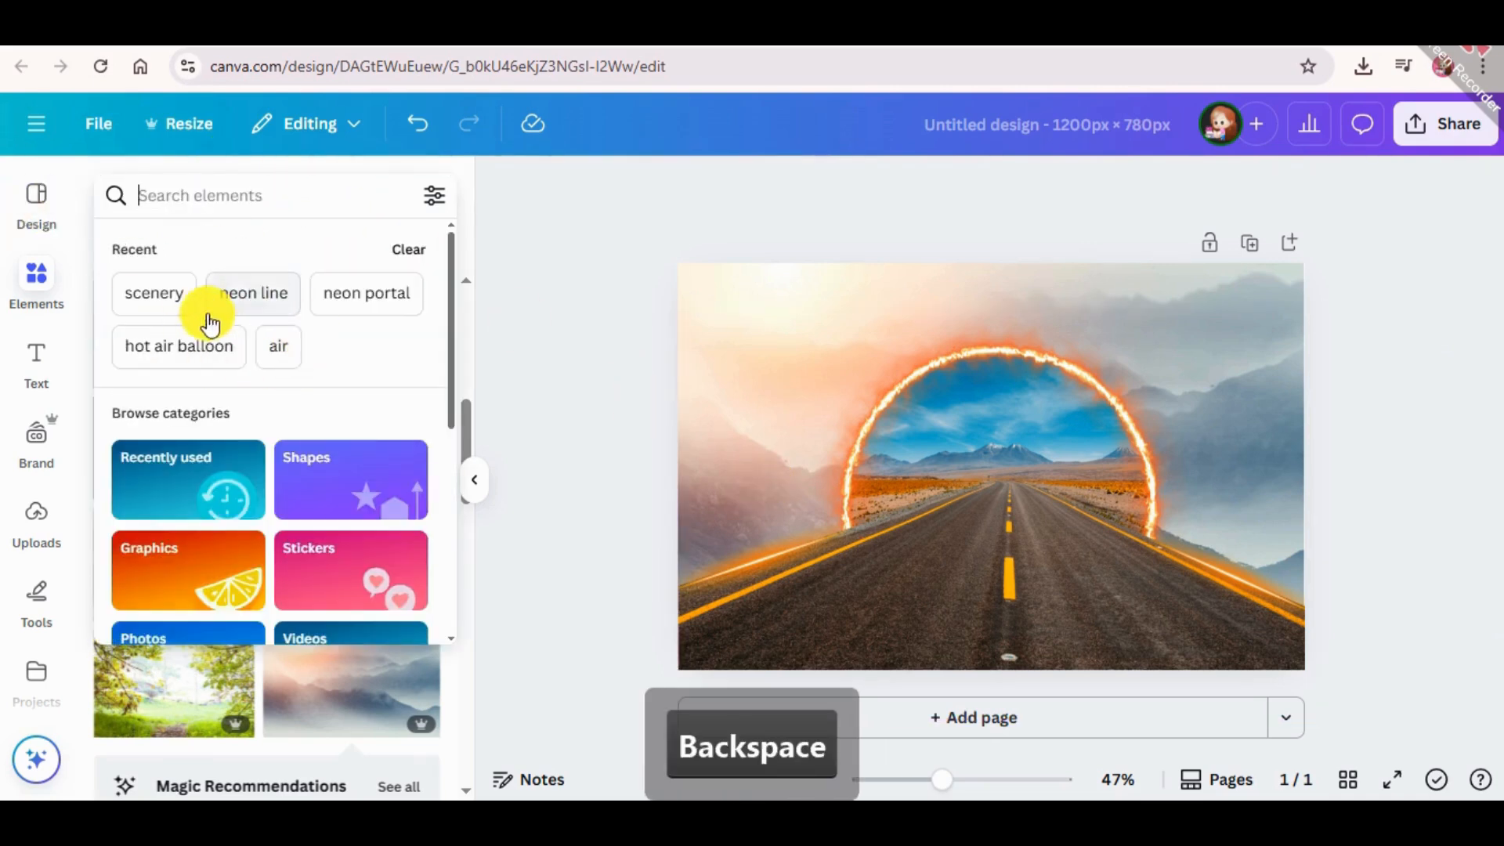
pyautogui.click(193, 345)
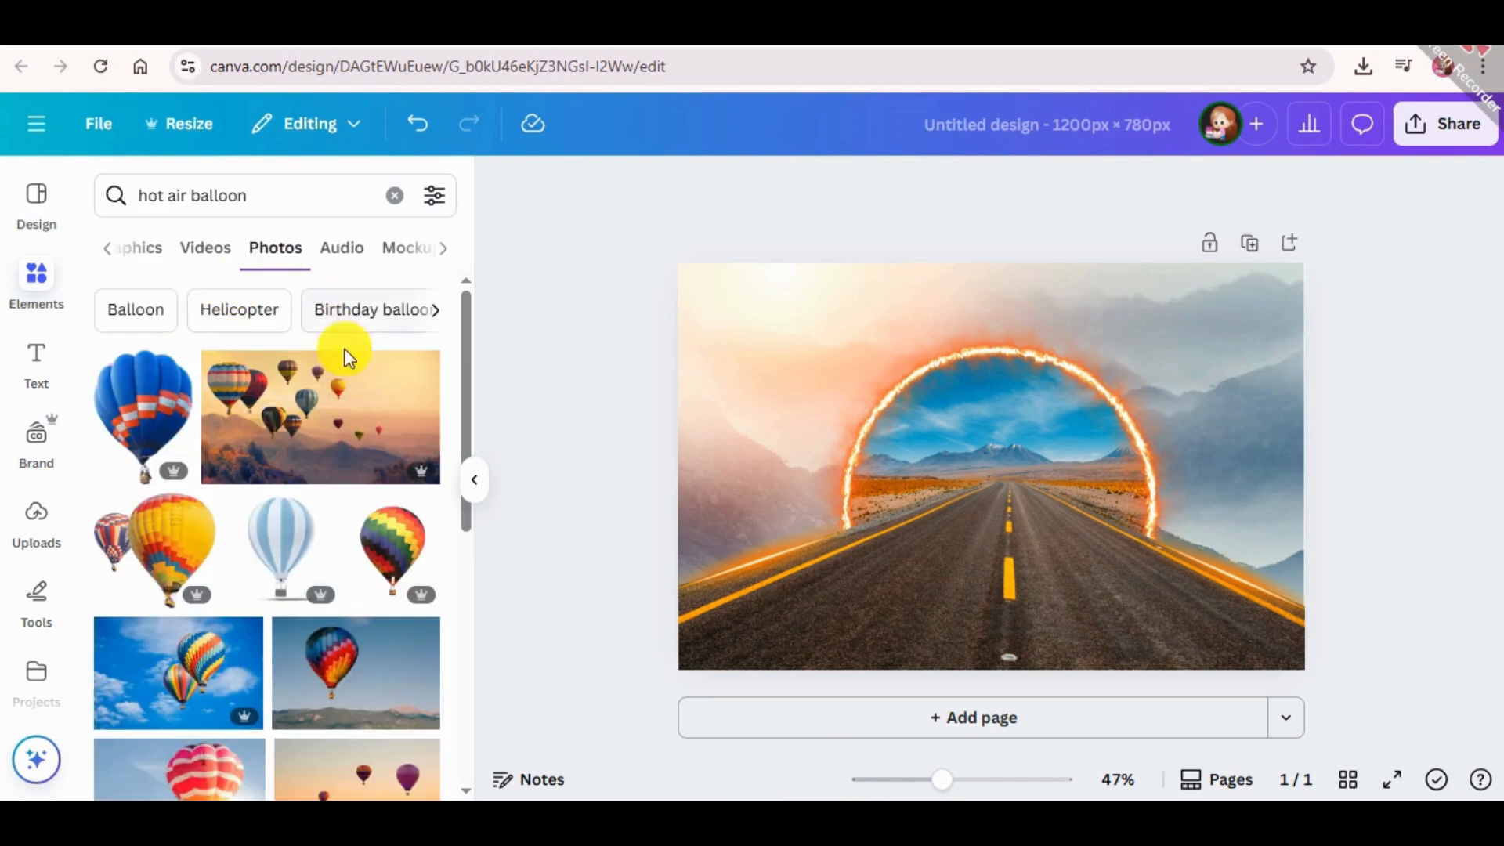
# Step: Add the photo of three hot air balloons on a plain blue sky and remove its background
pyautogui.moveTo(468, 405); pyautogui.dragTo(459, 688)
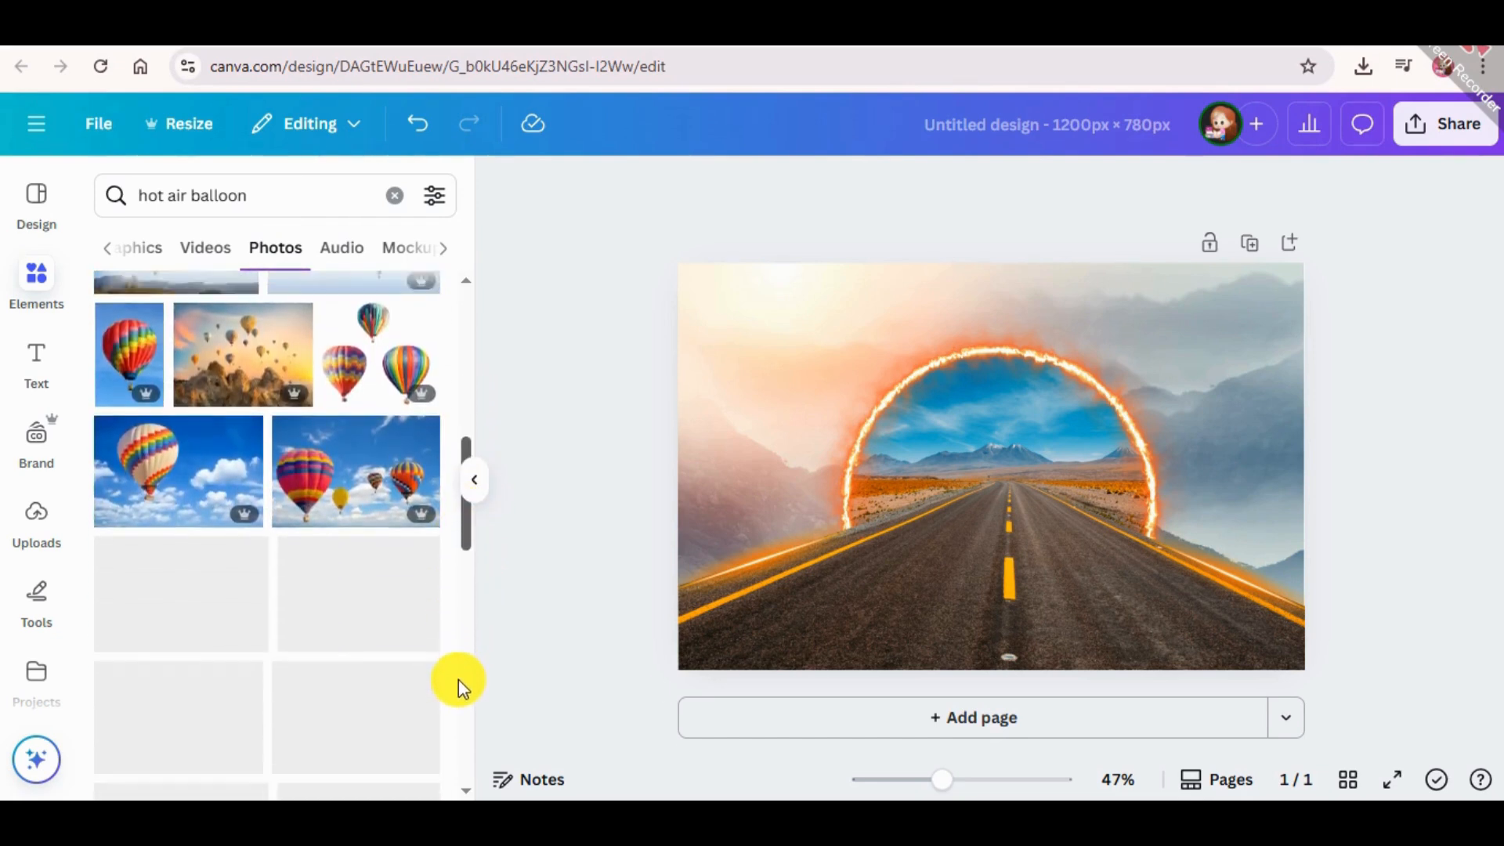
pyautogui.moveTo(471, 513); pyautogui.dragTo(486, 578)
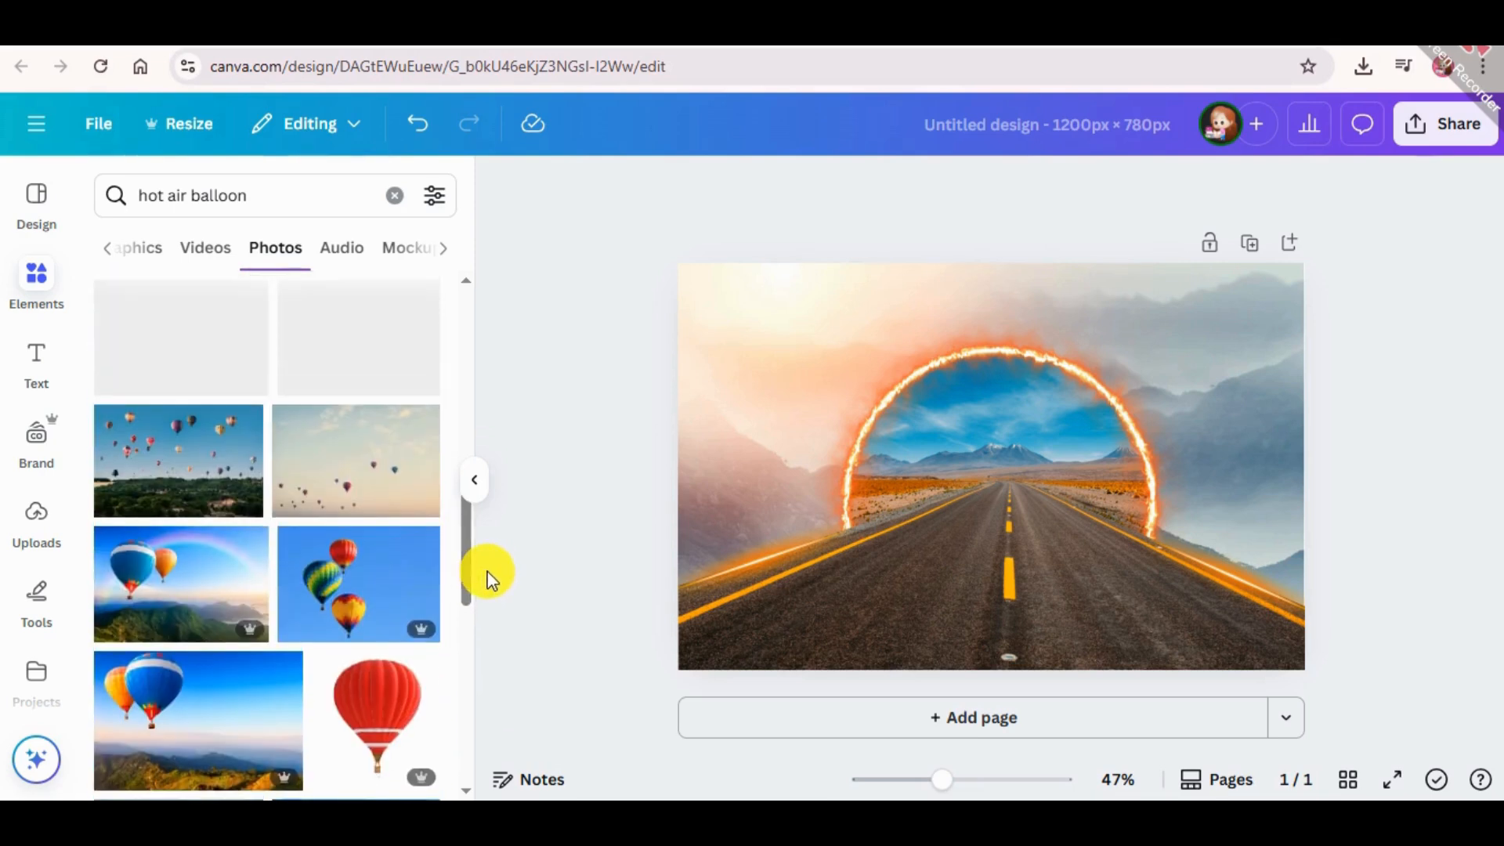
pyautogui.click(348, 588)
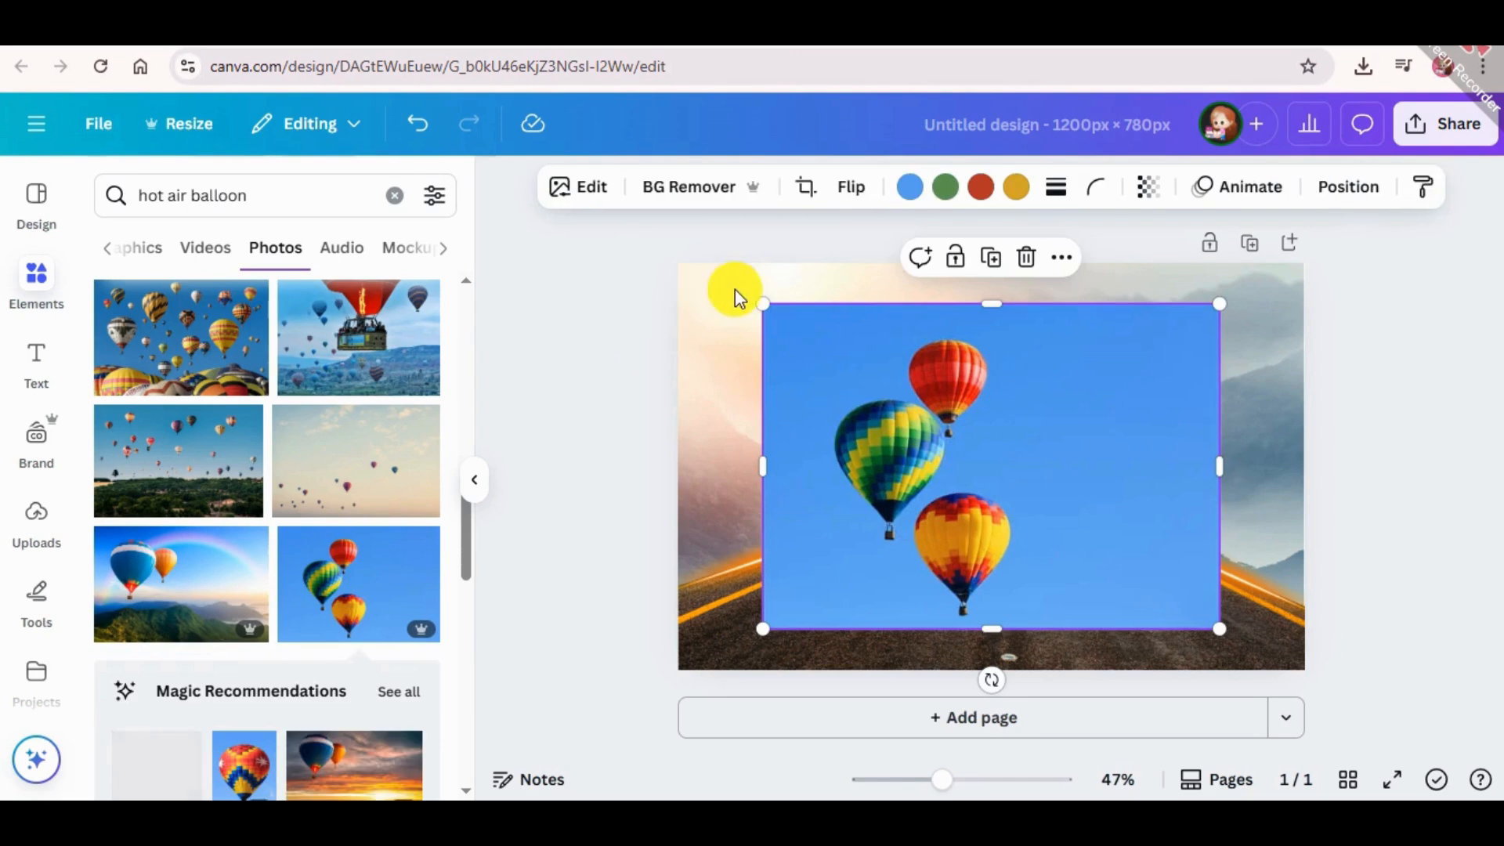
pyautogui.click(661, 188)
# Step: Flip the balloon cutout horizontally, shrink it to about half size and place it over the portal ring's upper right edge
pyautogui.moveTo(1041, 465); pyautogui.dragTo(1125, 478)
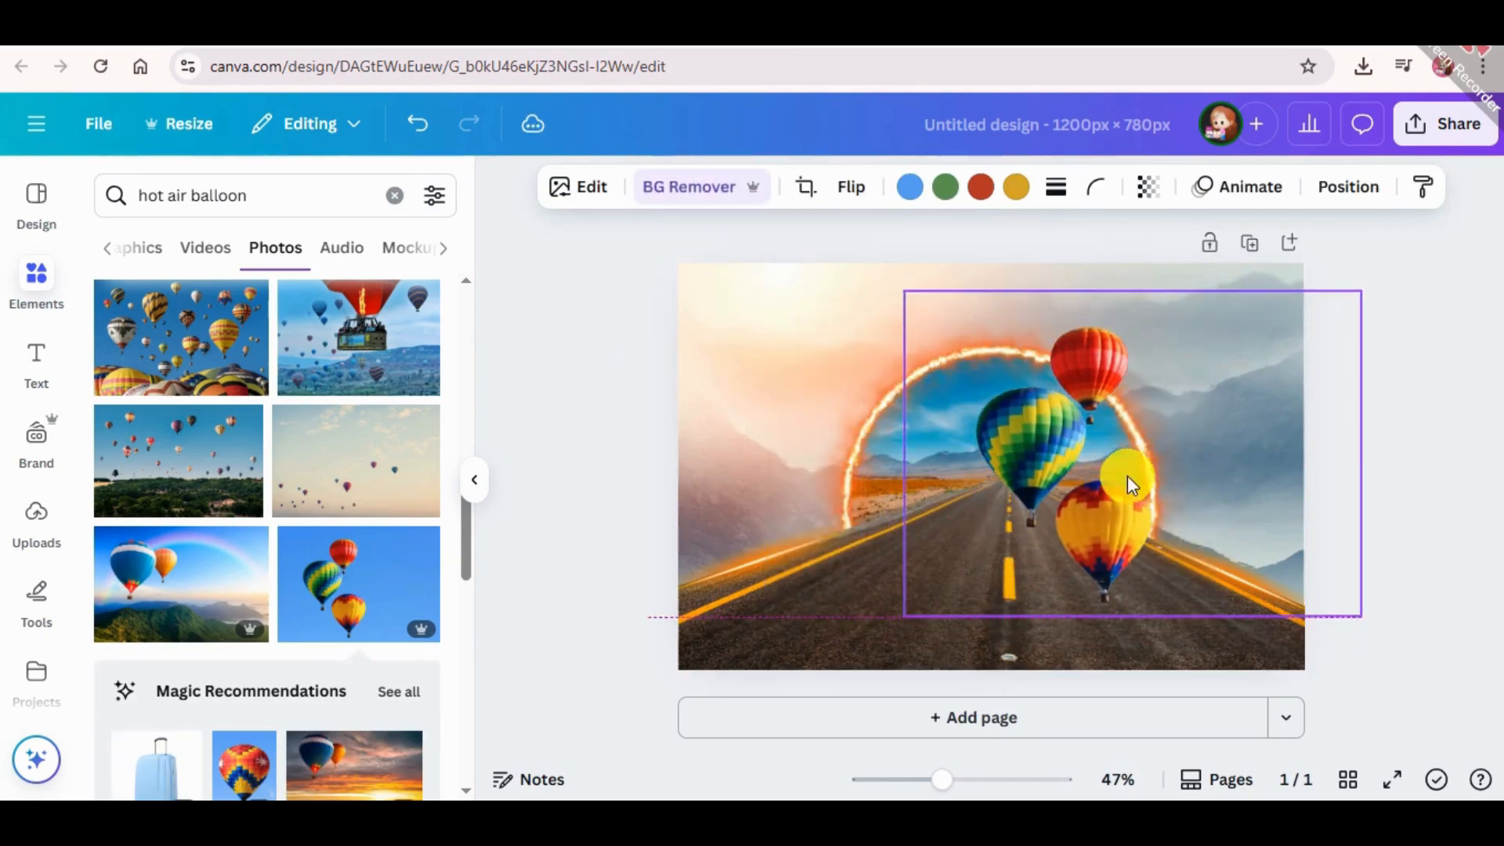
pyautogui.click(844, 188)
pyautogui.click(877, 246)
pyautogui.moveTo(907, 616); pyautogui.dragTo(1150, 441)
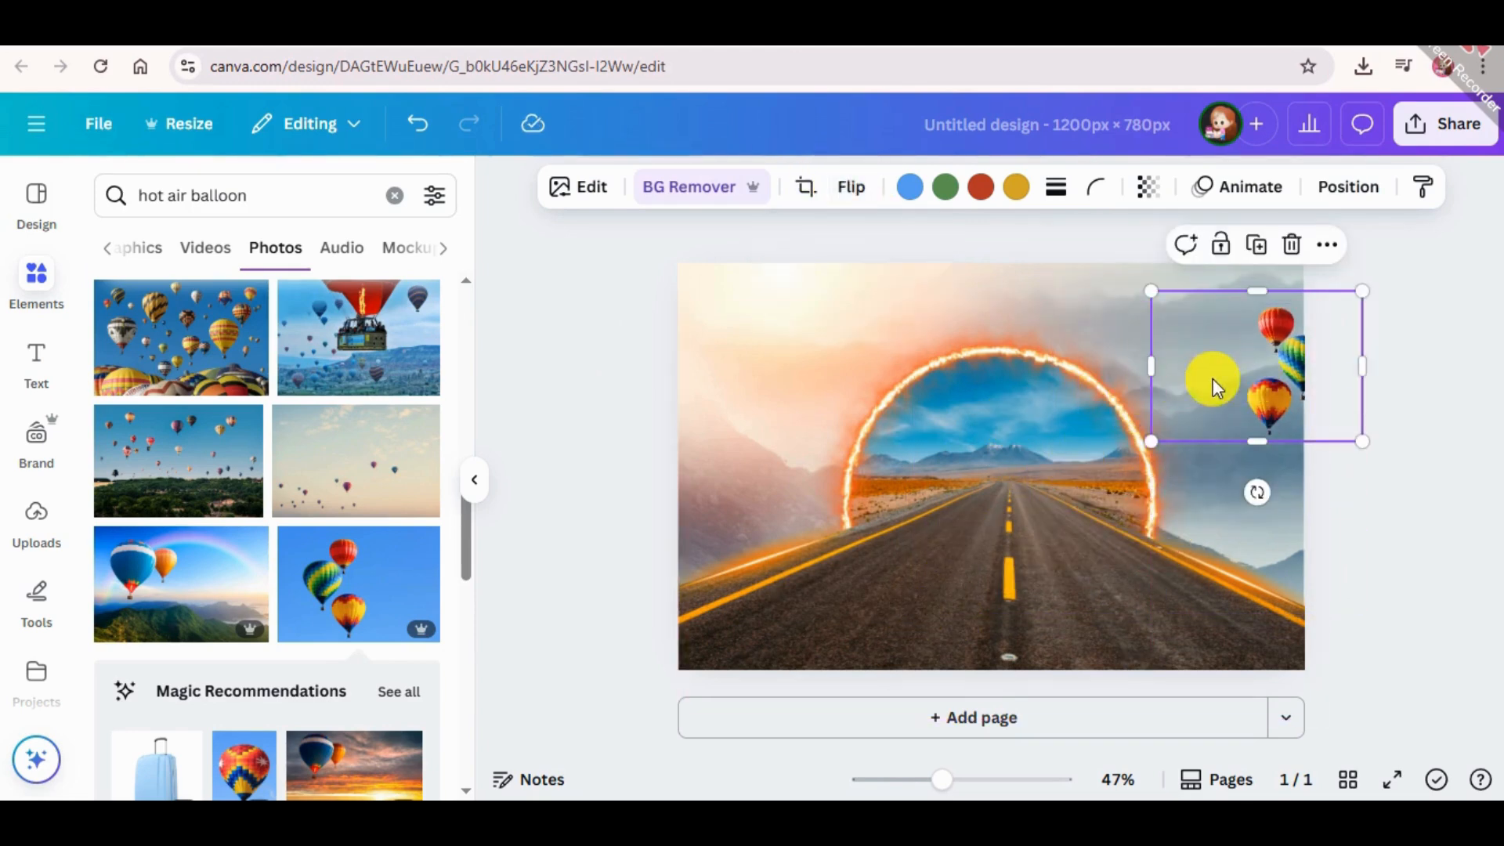
pyautogui.moveTo(1257, 402); pyautogui.dragTo(1092, 436)
pyautogui.click(1311, 392)
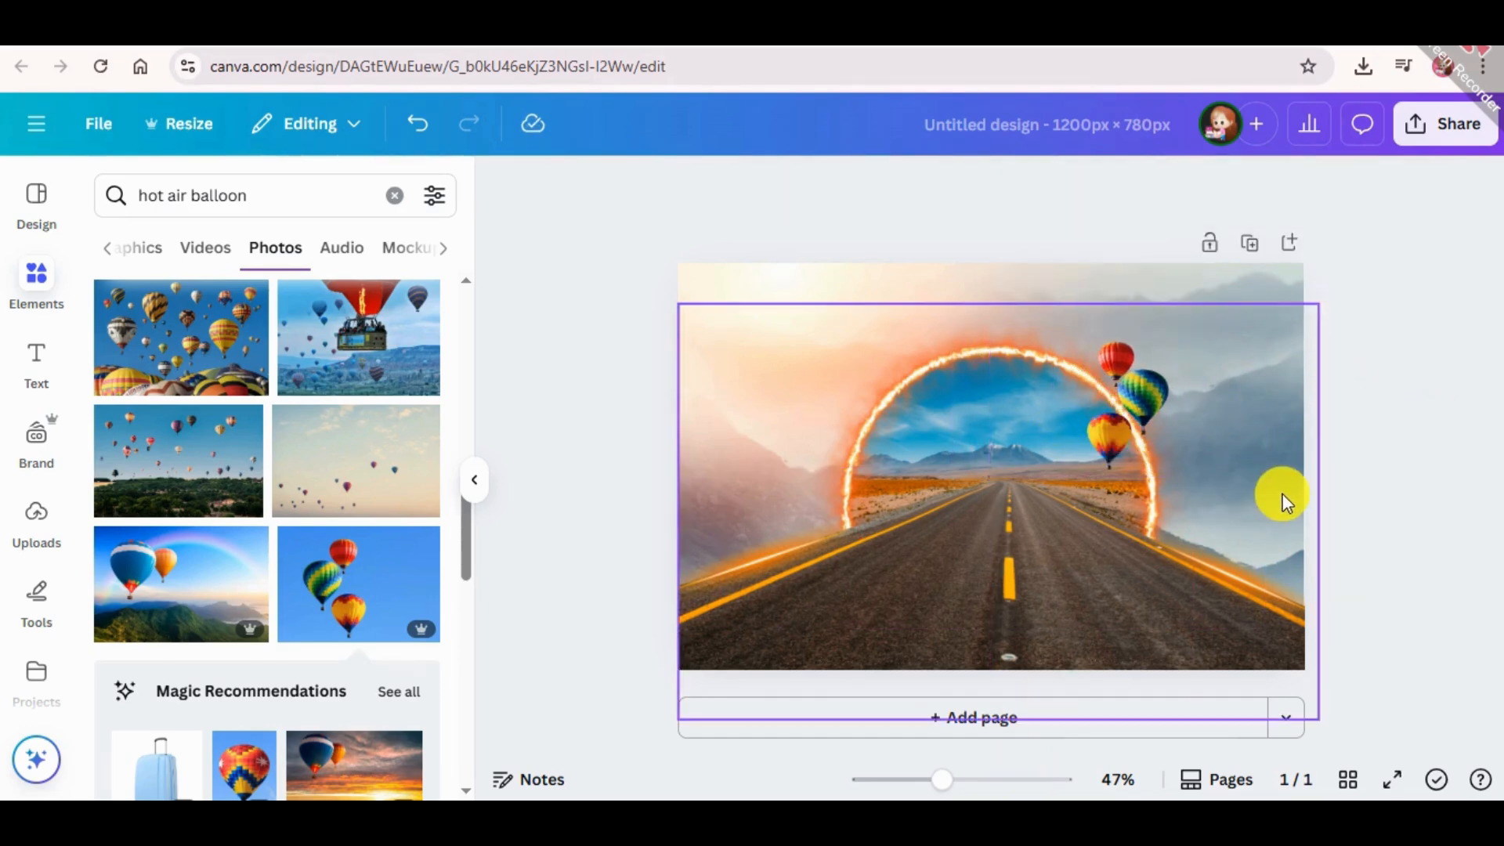